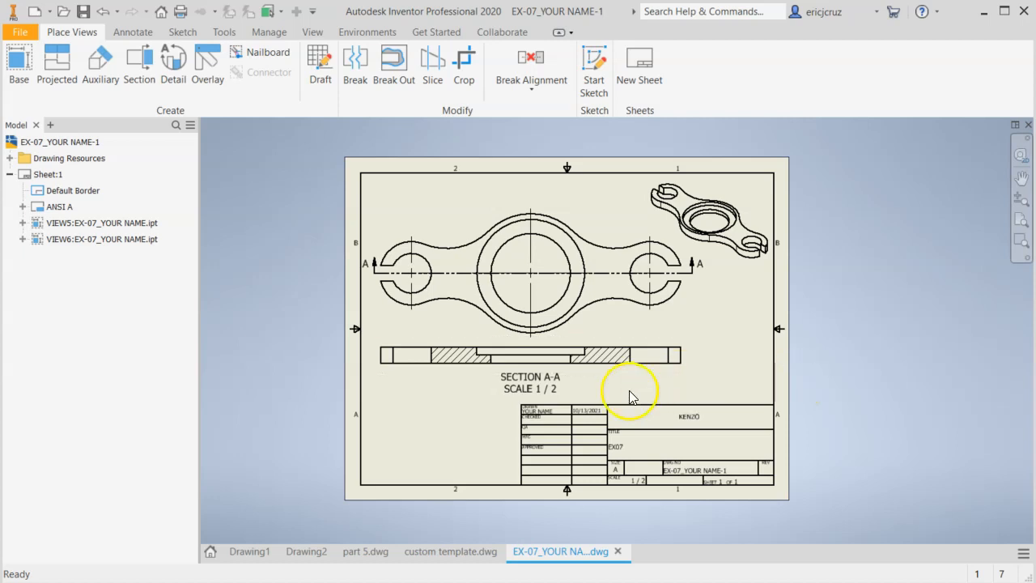
Examine the standard title block in the EX-07 drawing and the custom title block sketch in the custom template drawing
scroll(639, 426, down, 3)
mouse_move(639, 426)
middle_down()
mouse_move(673, 343)
mouse_move(699, 355)
mouse_move(636, 415)
middle_up()
scroll(698, 354, up, 3)
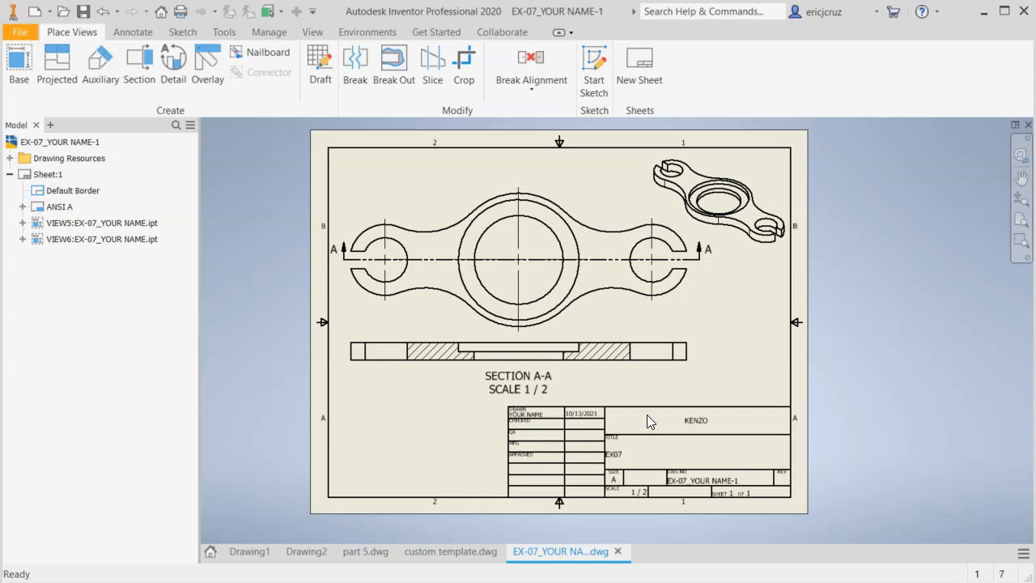
click(450, 551)
middle_drag(648, 462, 701, 429)
scroll(348, 416, up, 3)
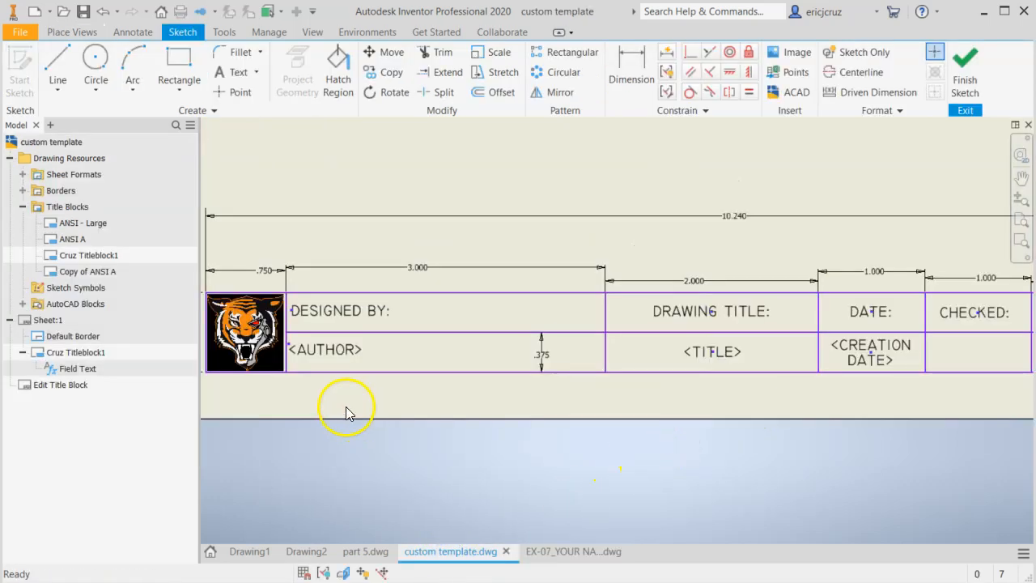
middle_drag(347, 416, 474, 440)
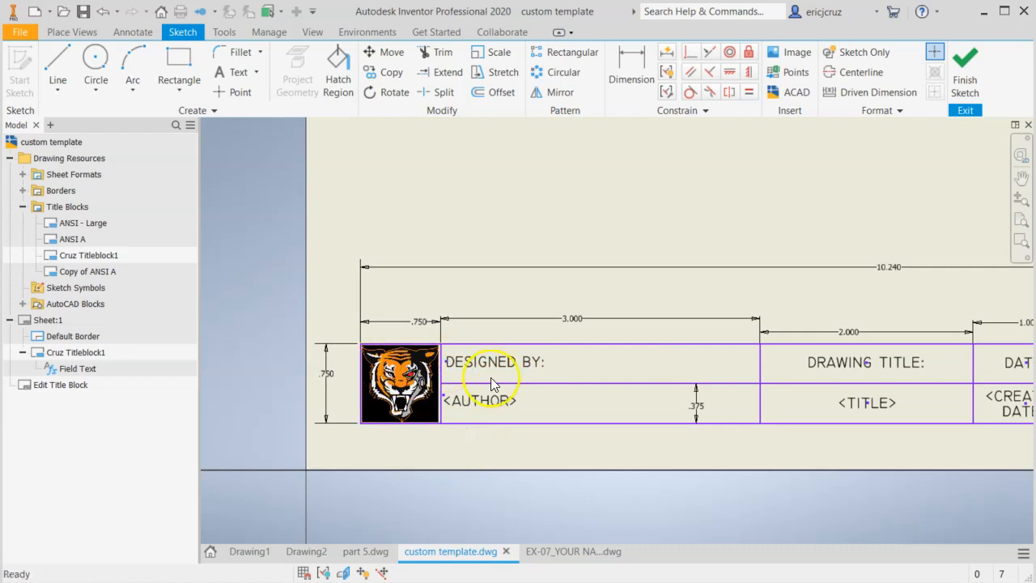
middle_drag(831, 440, 399, 421)
middle_drag(820, 405, 686, 428)
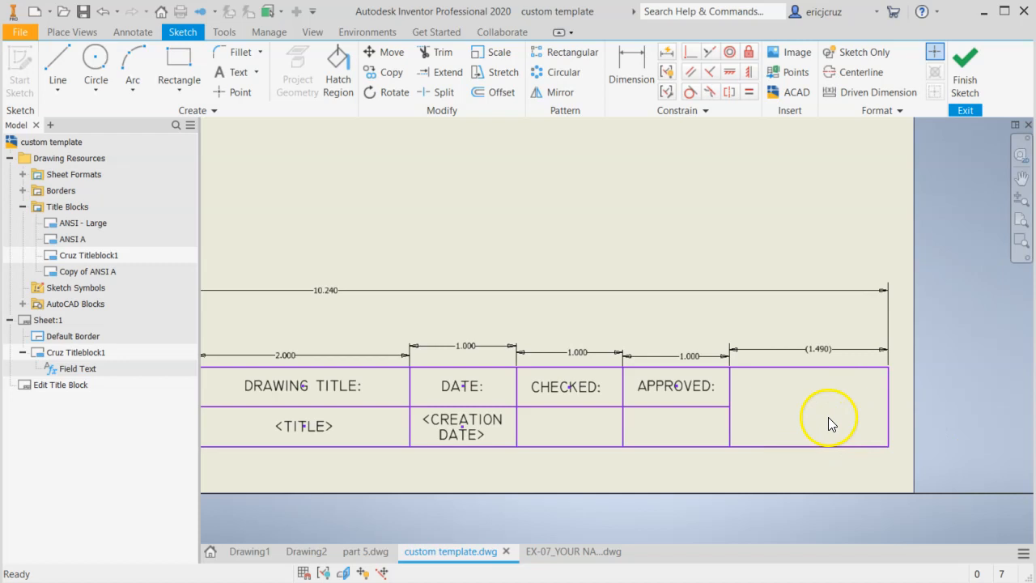
scroll(802, 424, down, 2)
mouse_move(422, 375)
middle_down()
mouse_move(446, 355)
mouse_move(459, 372)
middle_up()
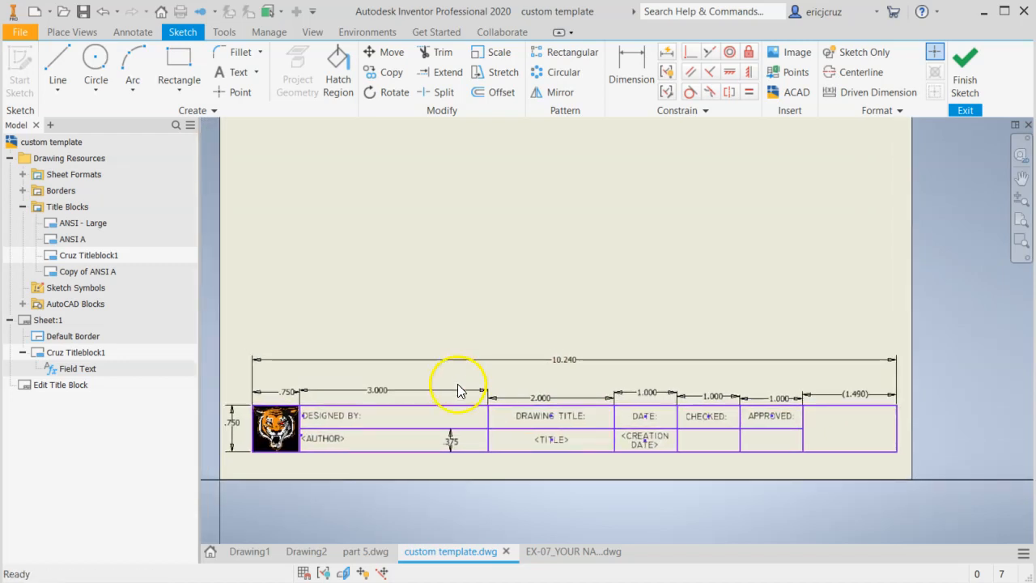
Finish the custom title block sketch in the custom template drawing and save its edits
click(966, 105)
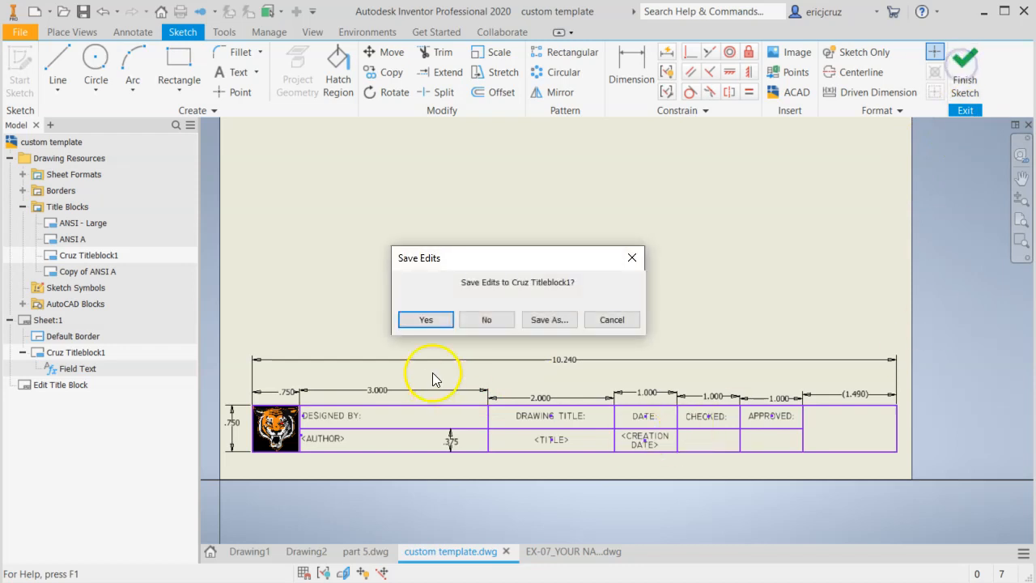
click(427, 320)
middle_drag(601, 321, 591, 380)
scroll(599, 373, down, 2)
scroll(598, 373, up, 2)
scroll(598, 373, down, 2)
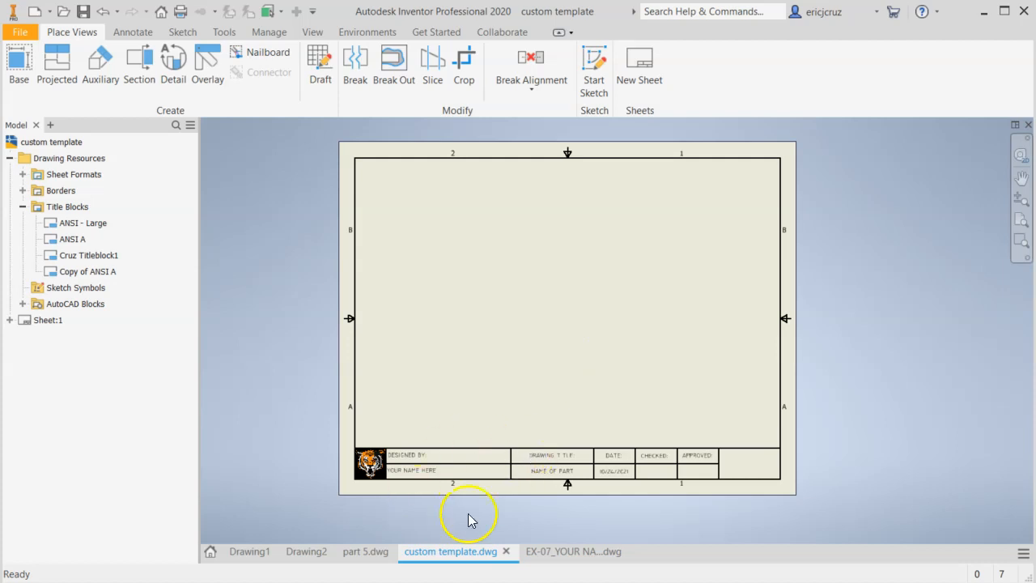
scroll(562, 393, up, 3)
mouse_move(562, 393)
middle_down()
mouse_move(630, 200)
mouse_move(604, 264)
mouse_move(538, 339)
middle_up()
scroll(592, 274, down, 3)
Create a new drawing from the default drawing template
click(209, 551)
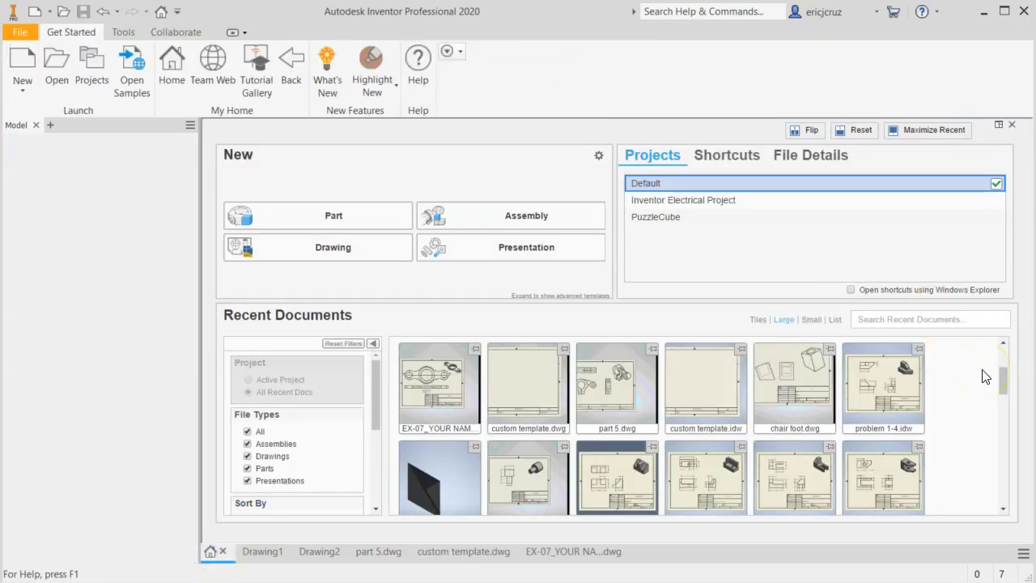
click(49, 11)
click(72, 70)
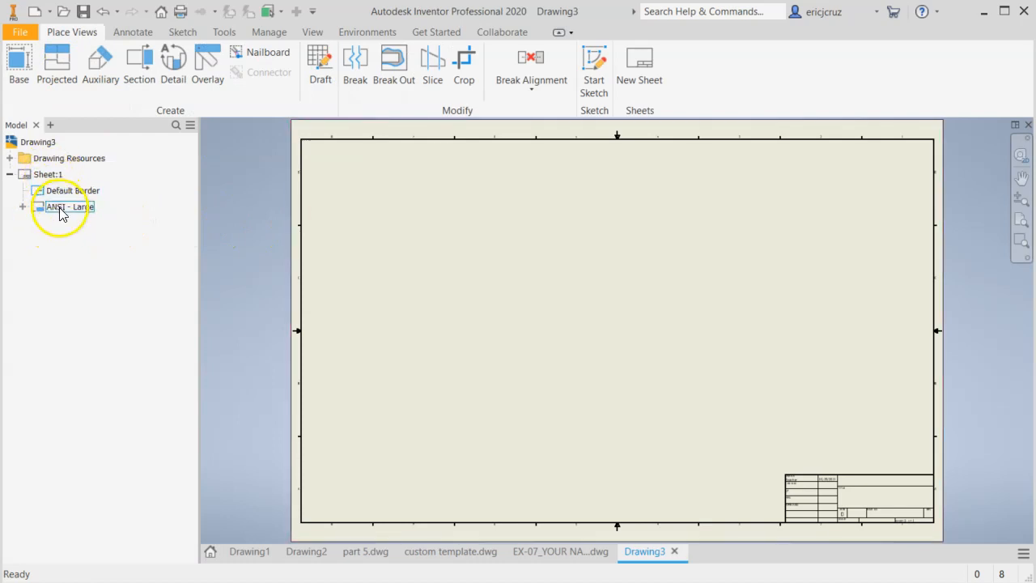
Set the new drawing's sheet size to A
right_click(51, 182)
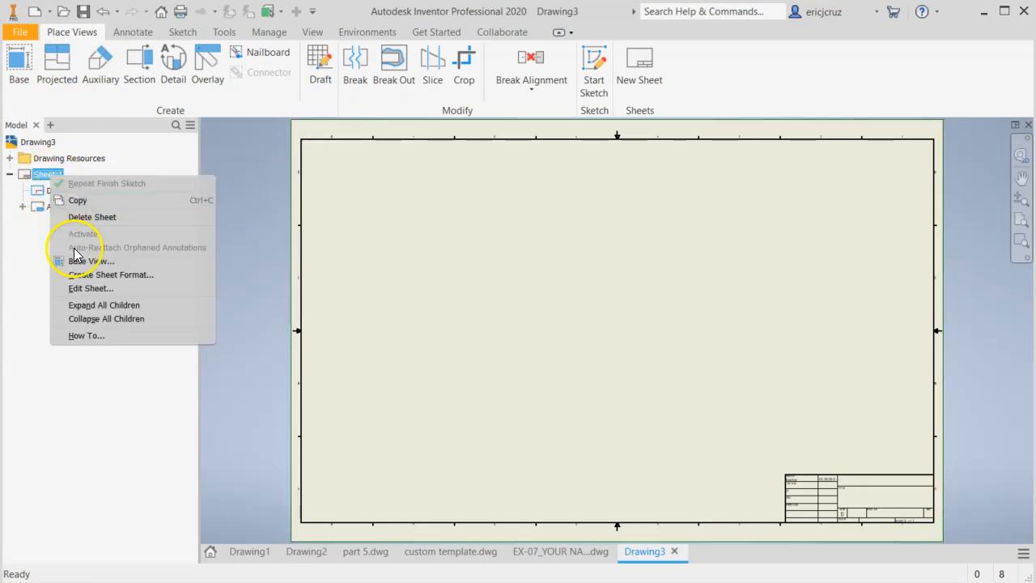
click(88, 290)
click(247, 229)
click(245, 242)
click(362, 355)
Delete the ANSI - Large title block from the sheet
click(178, 273)
right_click(77, 207)
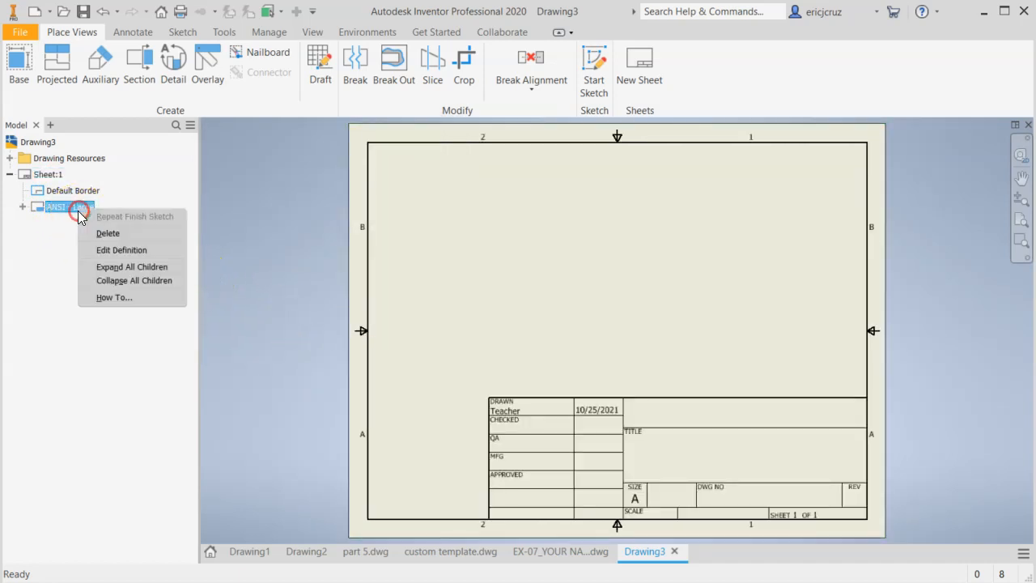
click(106, 233)
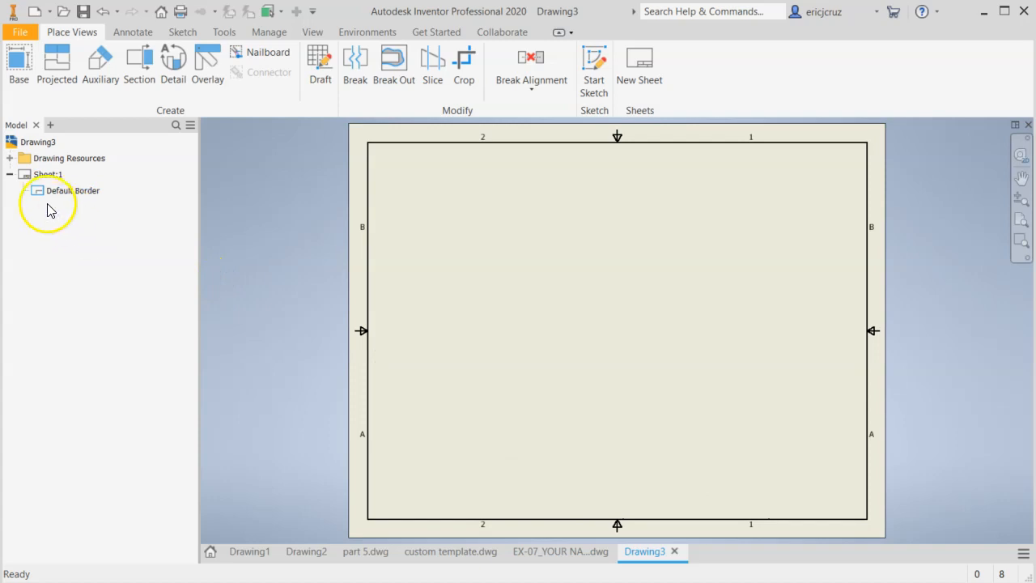
Start defining a new title block in the drawing resources
click(10, 158)
click(37, 208)
click(23, 207)
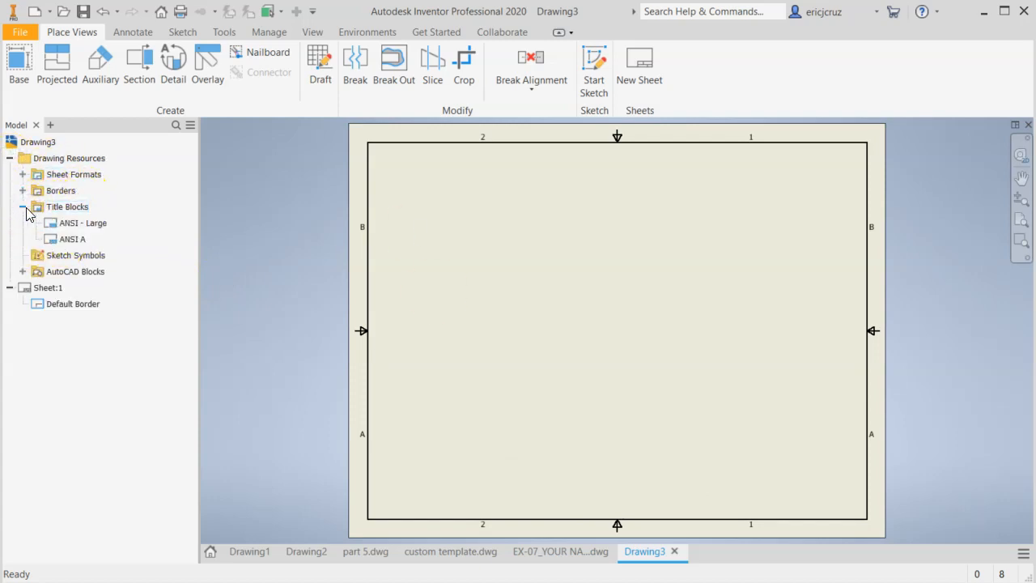
click(57, 213)
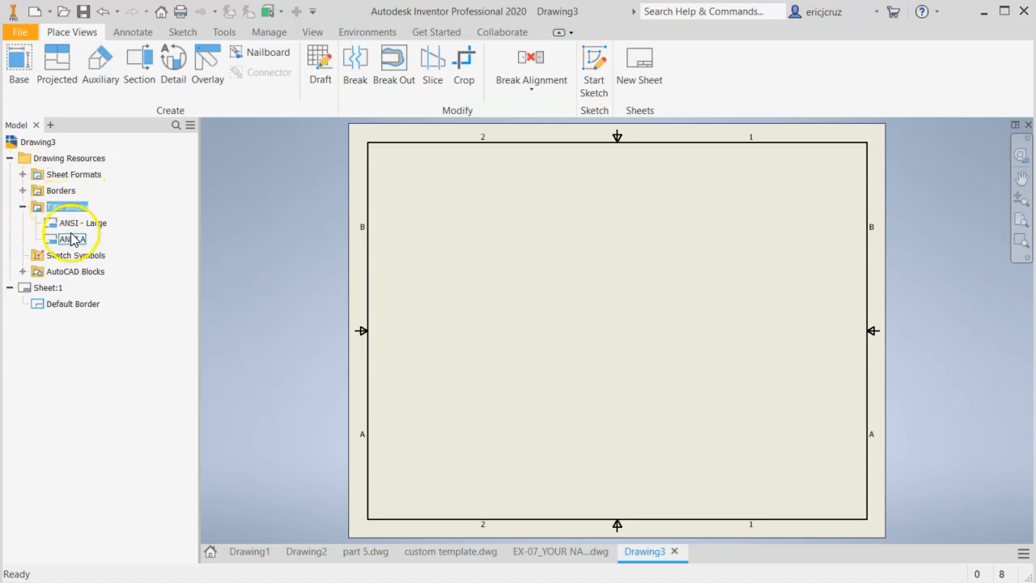
click(64, 213)
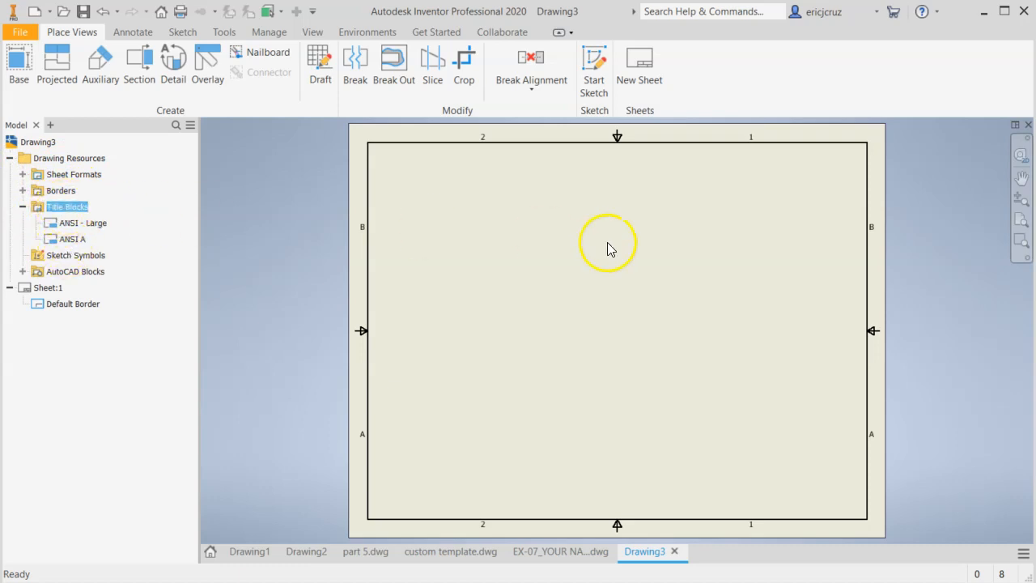
right_click(71, 213)
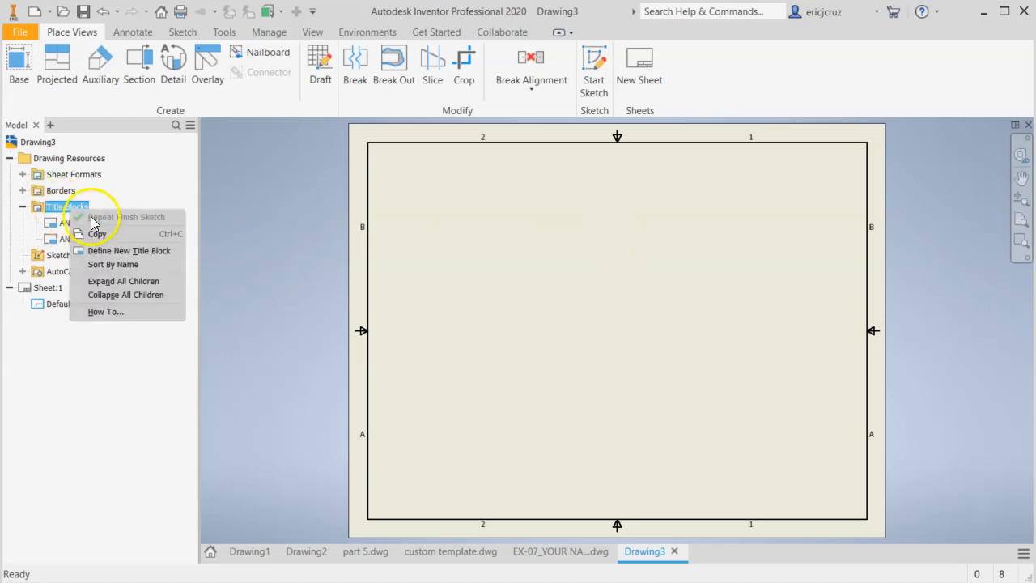
click(119, 251)
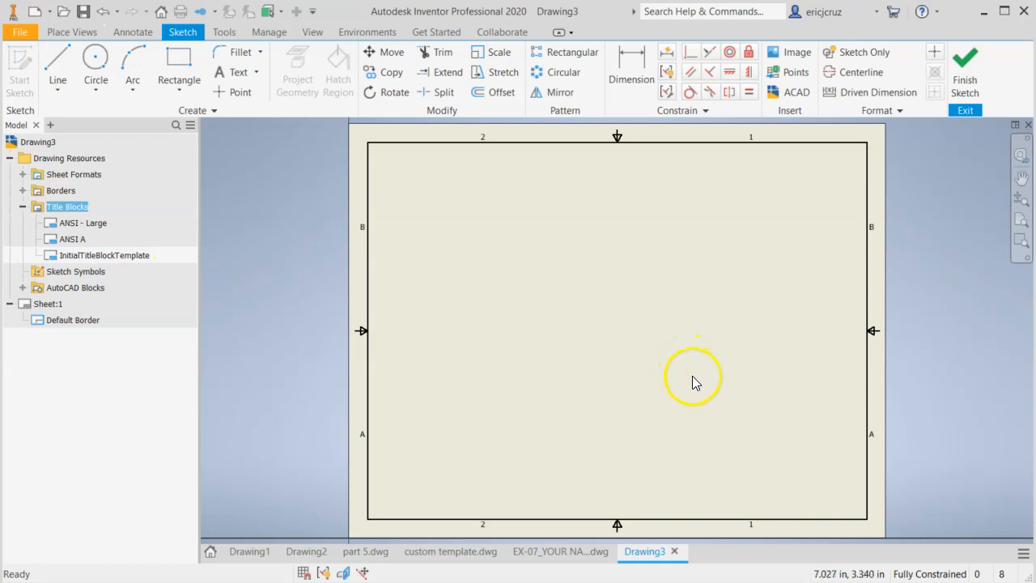
Sketch a two-point rectangle about 8.95 in wide and 0.97 in high across the middle of the sheet
middle_drag(663, 364, 592, 367)
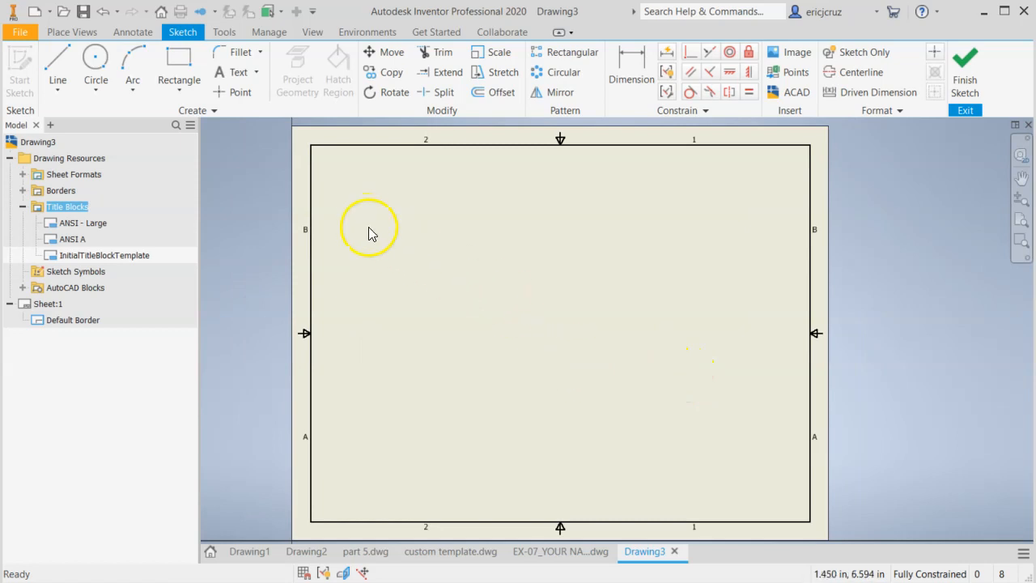
click(171, 74)
click(324, 332)
click(759, 377)
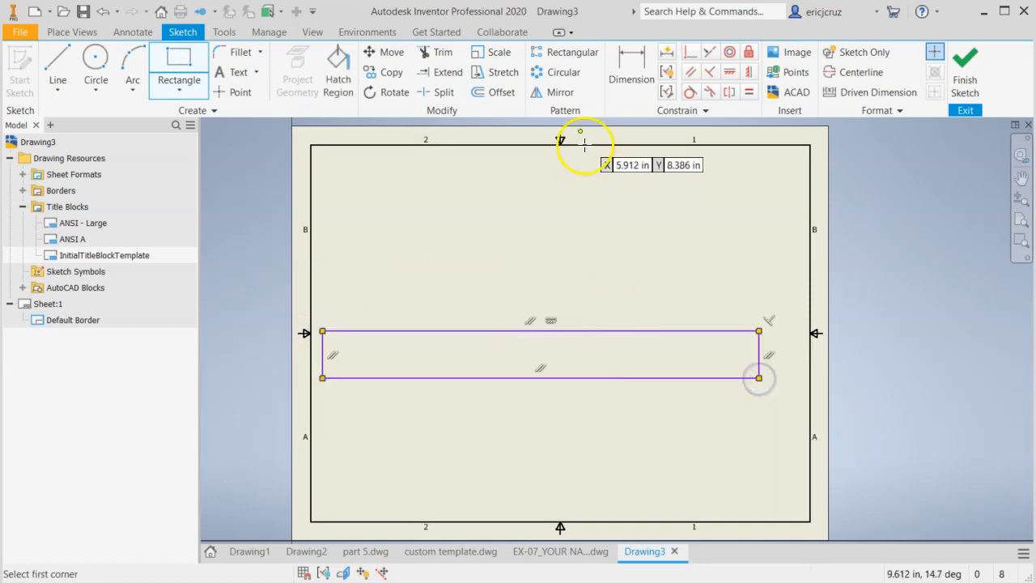
Dimension the rectangle to a length of 10.24 in and a height of 0.75 in
click(620, 83)
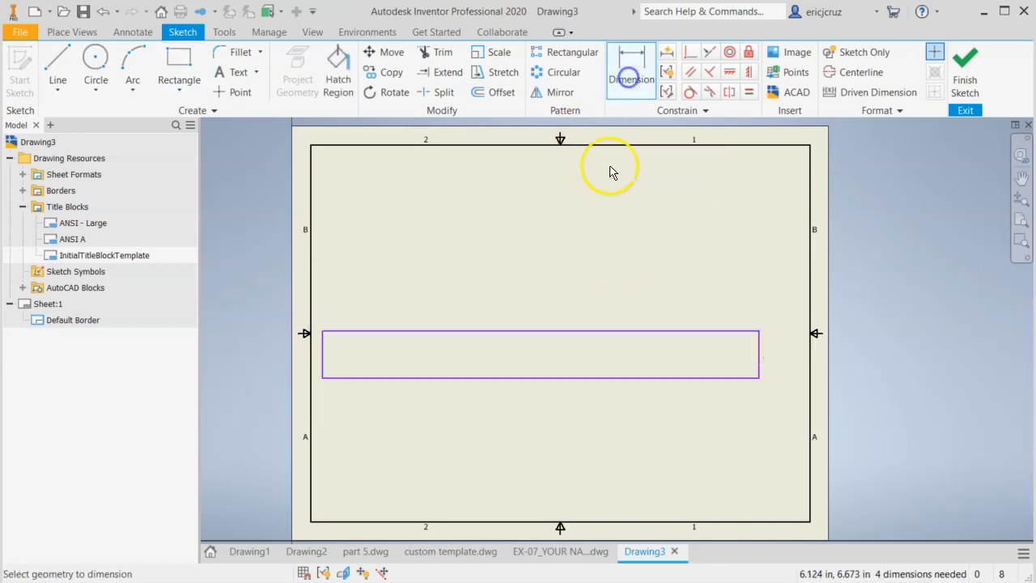
click(493, 334)
click(502, 317)
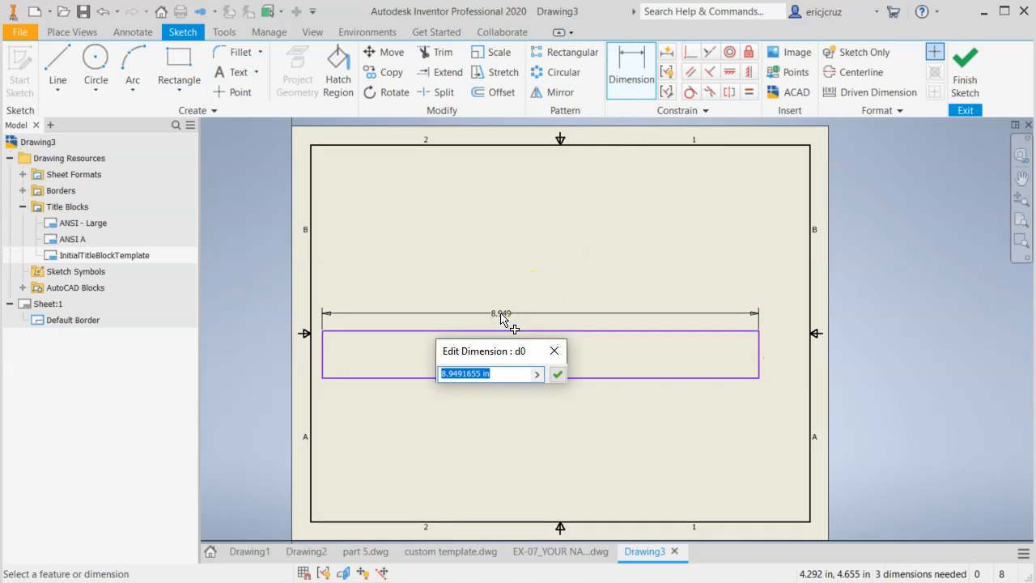
text(10.24)
key(Return)
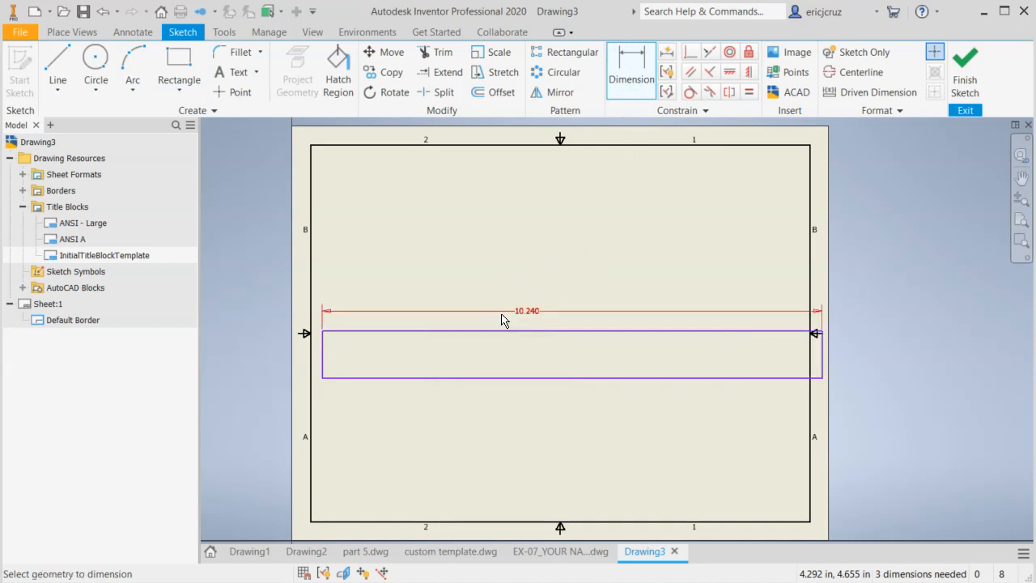
click(324, 362)
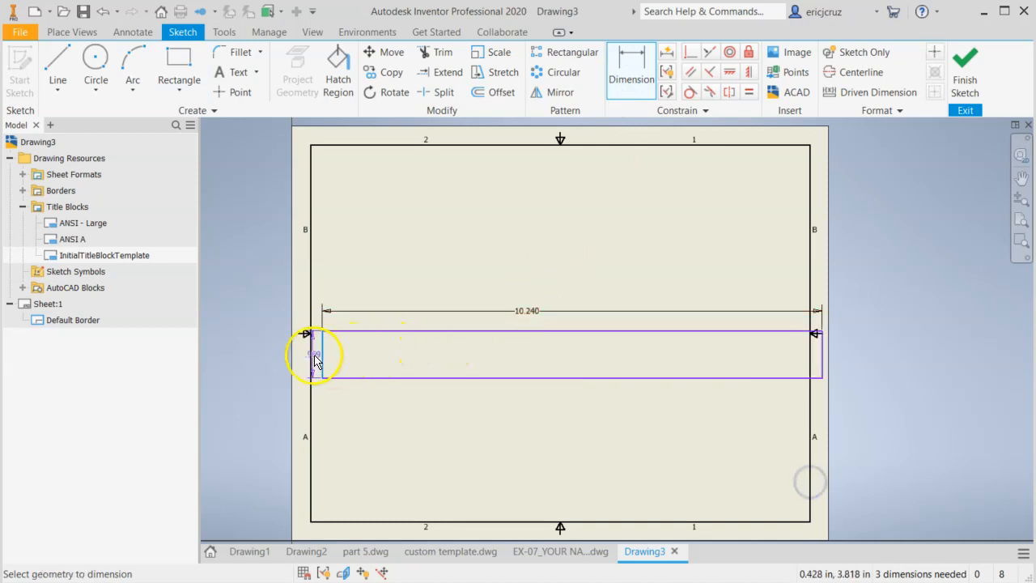
click(335, 351)
text(.)
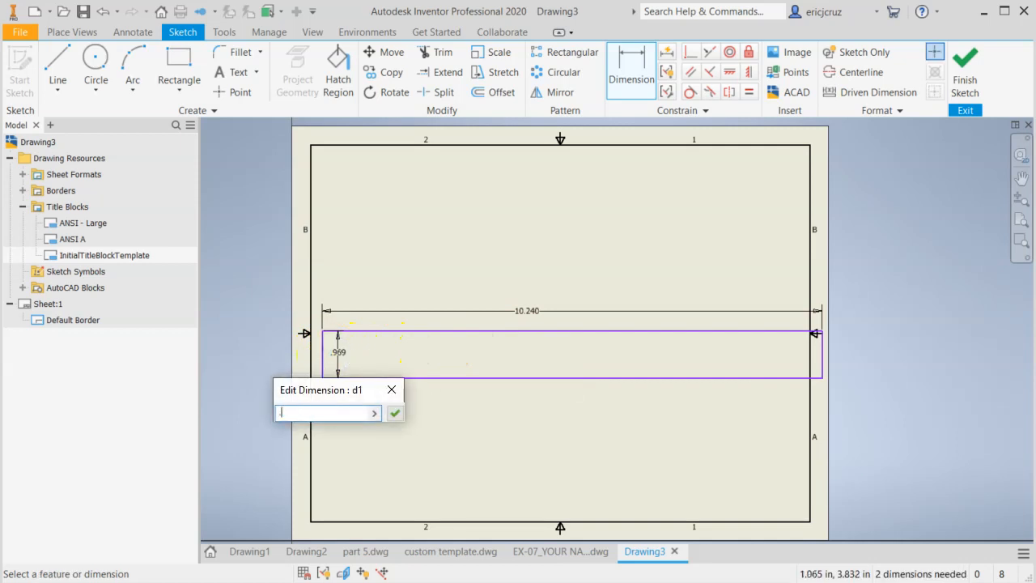
text(75)
key(Return)
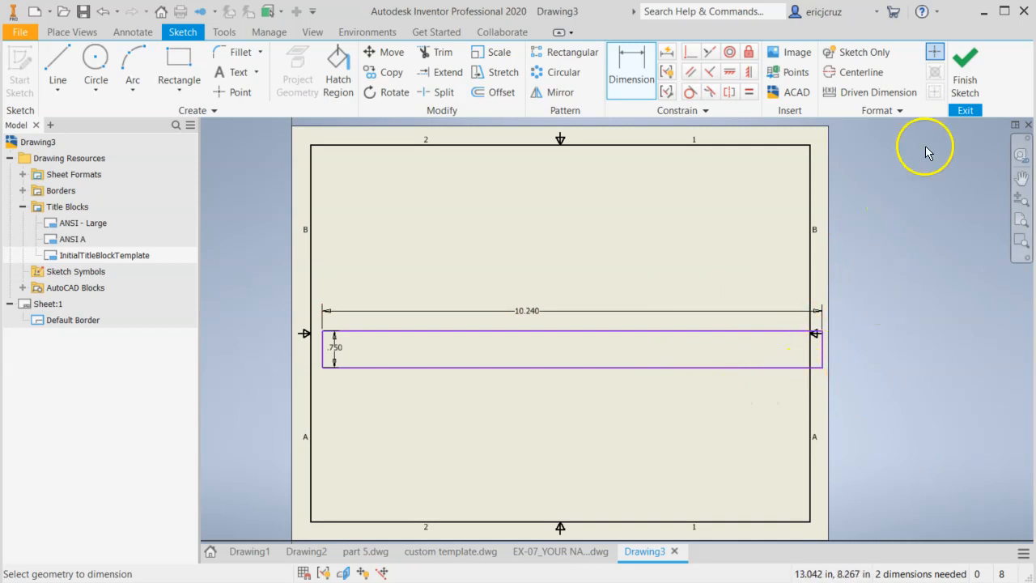
Save the new title block under the owner's surname followed by "Title Block" and insert it on the sheet
click(964, 70)
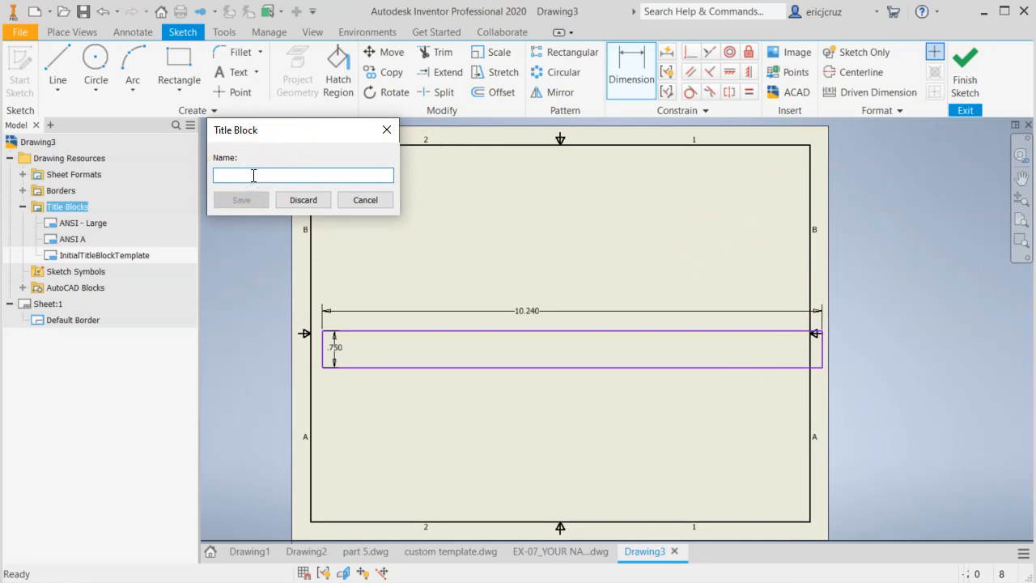
text(Cruz Title)
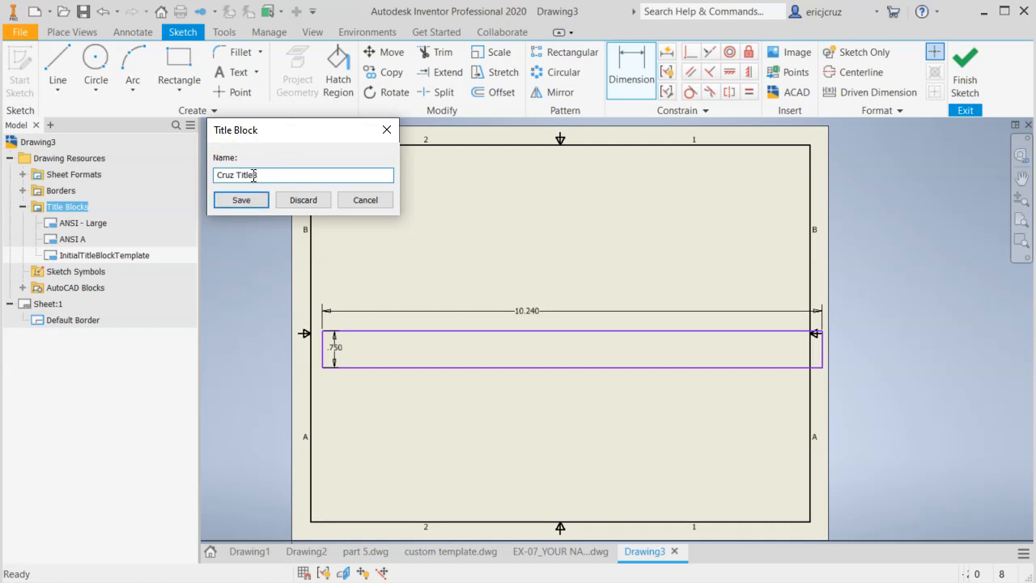
text( Block)
click(241, 199)
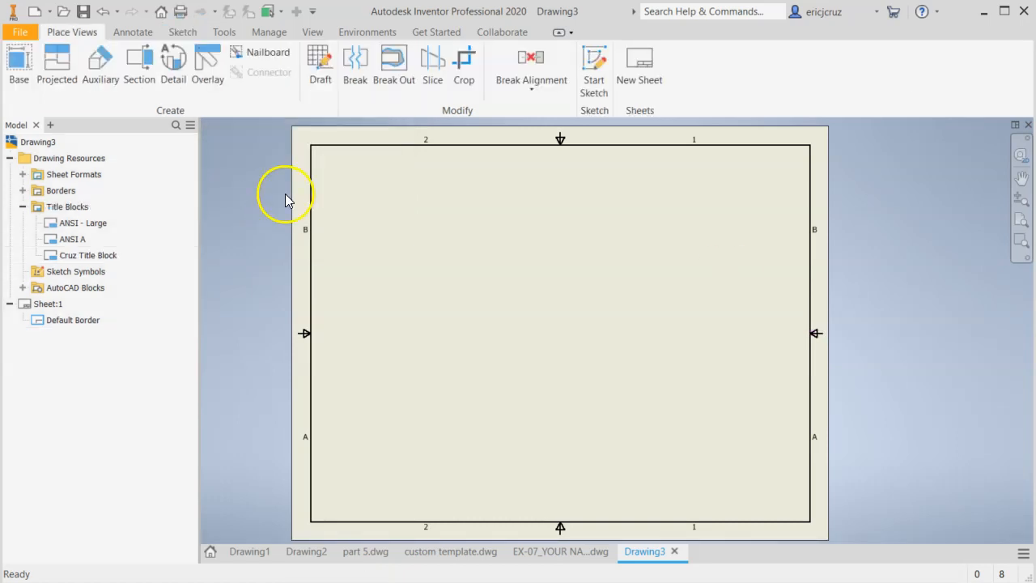
right_click(95, 259)
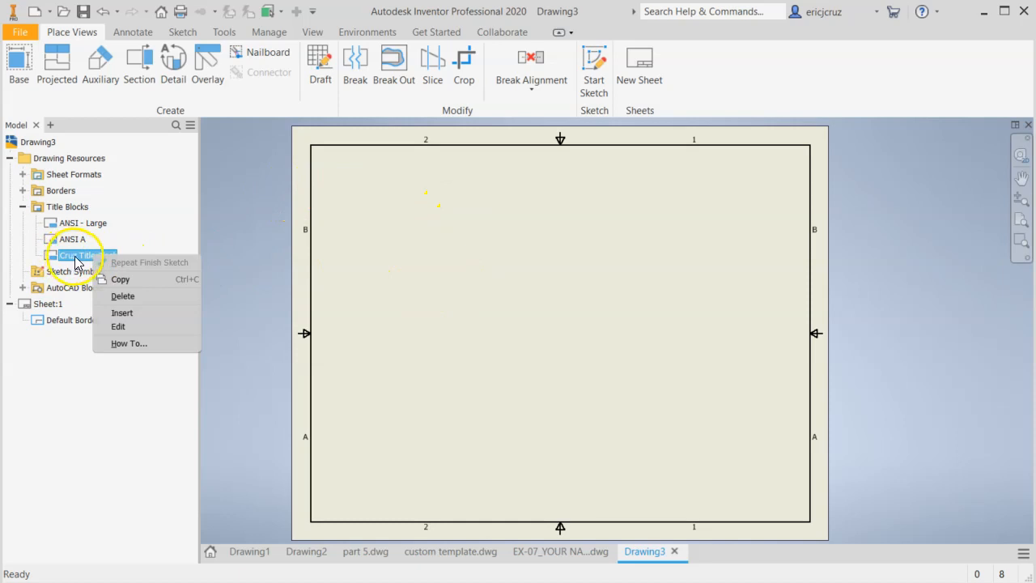
click(131, 312)
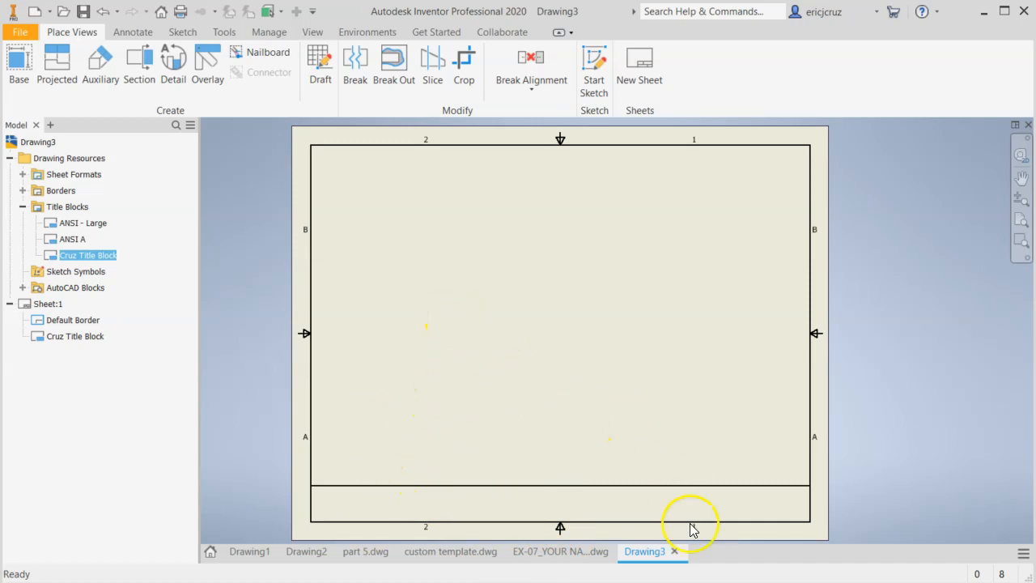
Edit the new title block's definition and sketch a vertical line crossing the rectangle near its left end
right_click(85, 263)
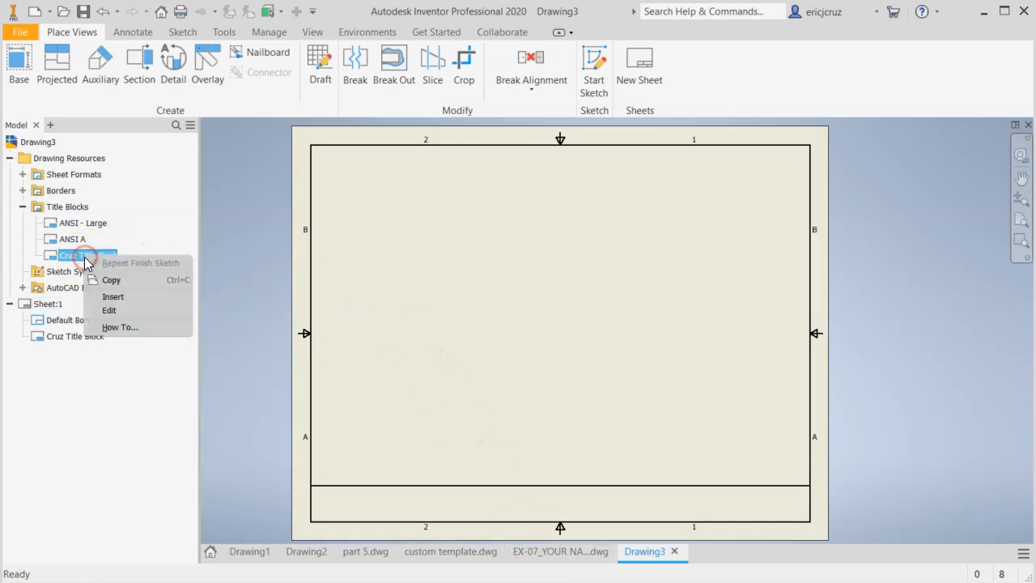
click(113, 311)
scroll(591, 348, down, 4)
scroll(590, 349, up, 2)
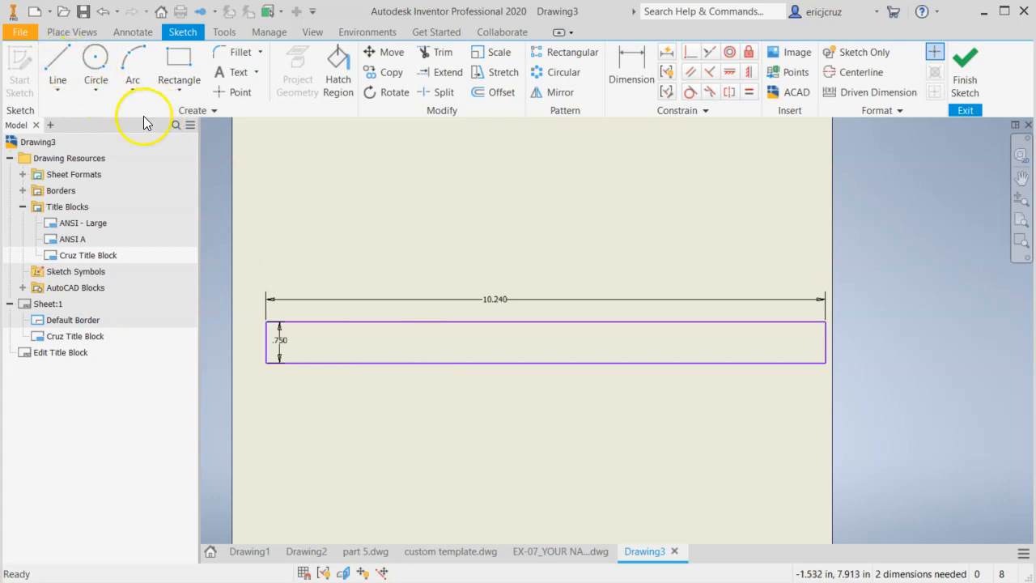
click(58, 64)
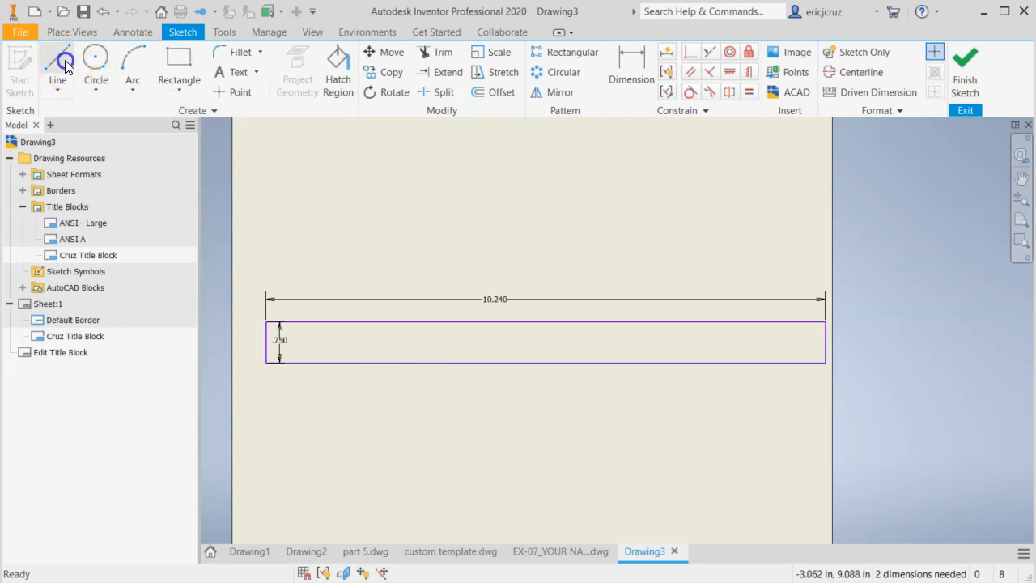
click(335, 308)
click(336, 395)
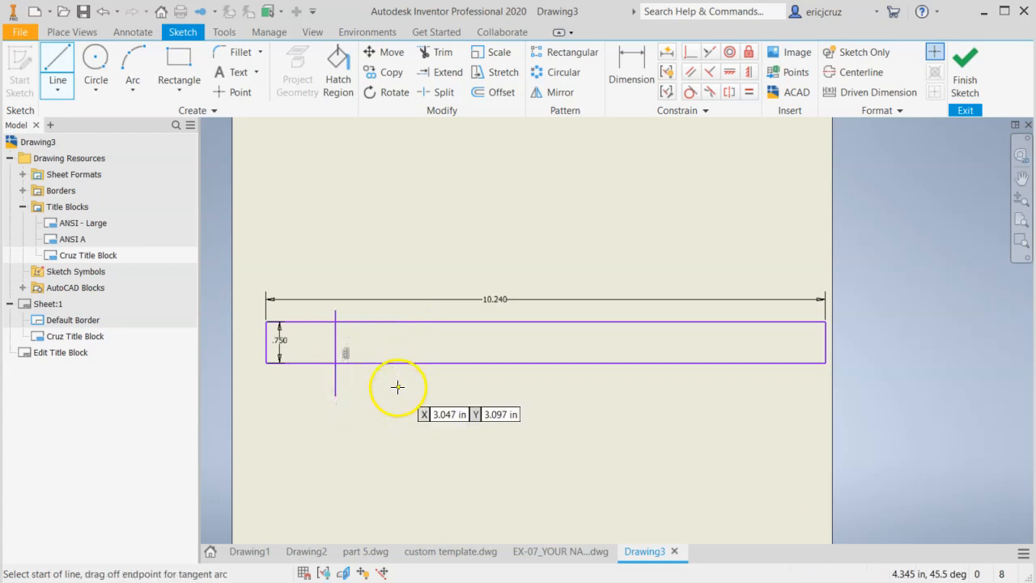
click(50, 64)
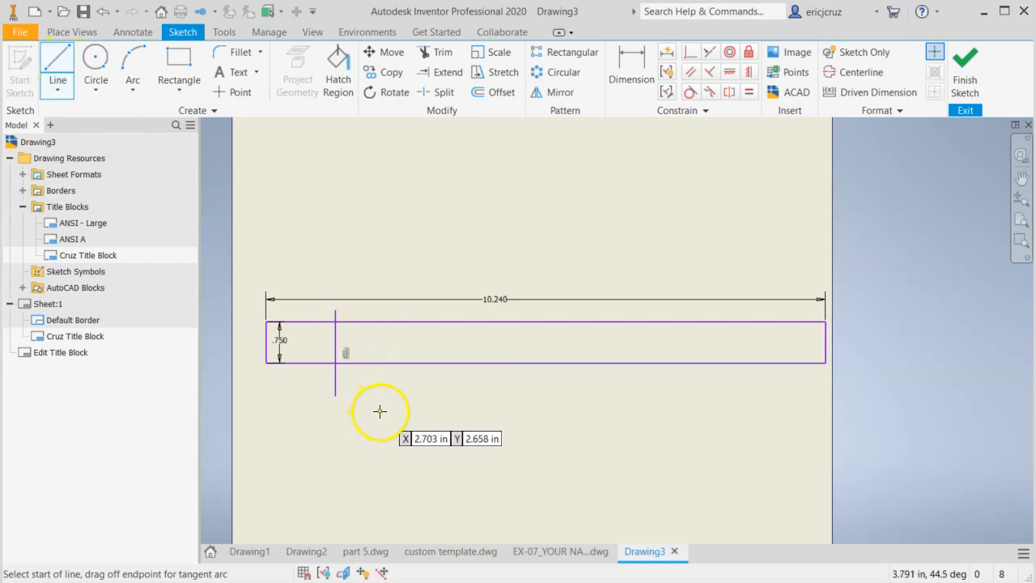
Trim the vertical line's overhanging ends to the rectangle and dimension it 0.75 in from the rectangle's left edge
click(438, 52)
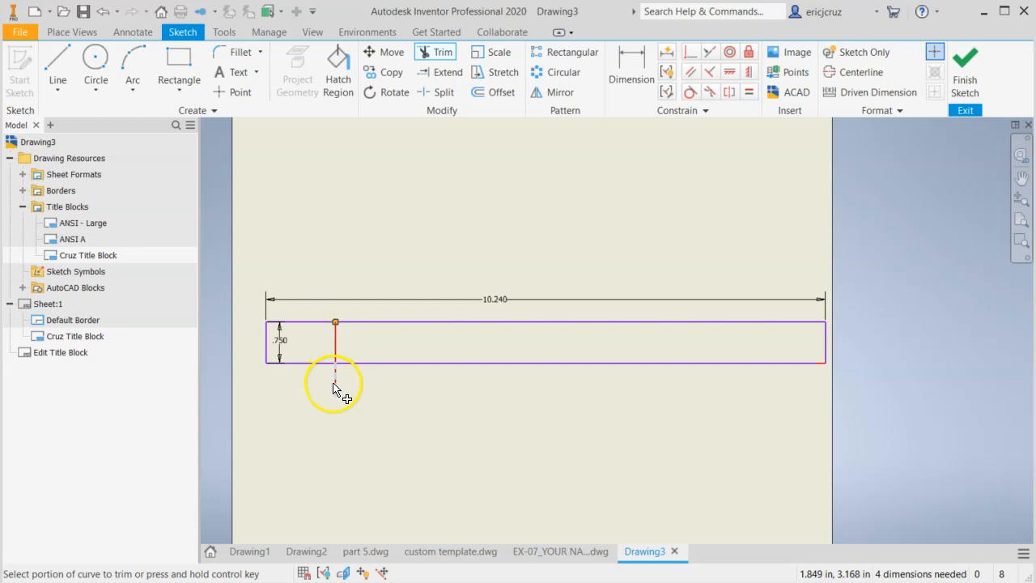
scroll(324, 350, up, 3)
click(632, 71)
middle_drag(315, 356, 354, 354)
click(252, 336)
click(387, 344)
click(323, 416)
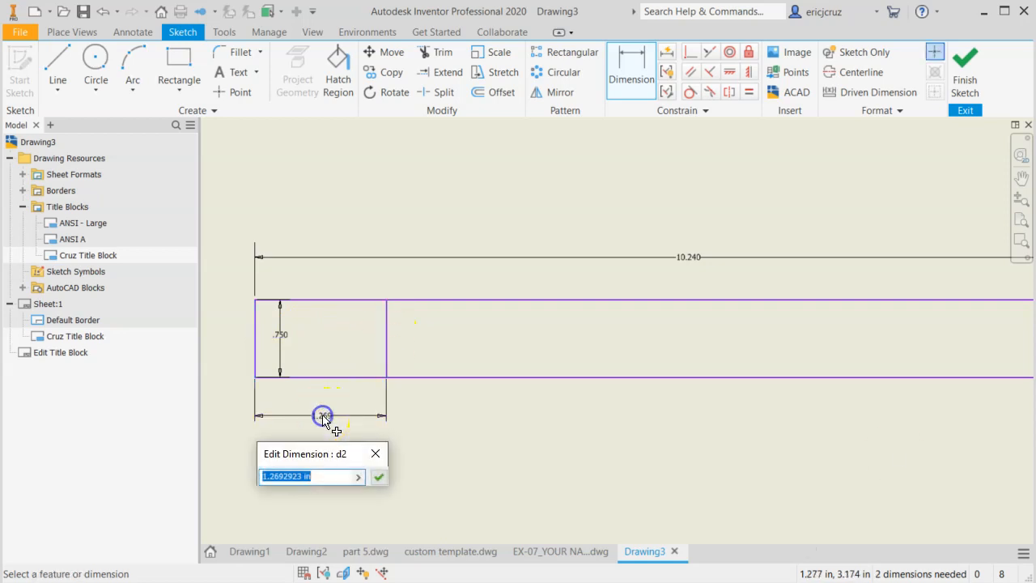
text(.75)
key(Return)
key(Escape)
Move the rectangle's height dimension outside its left edge
click(277, 334)
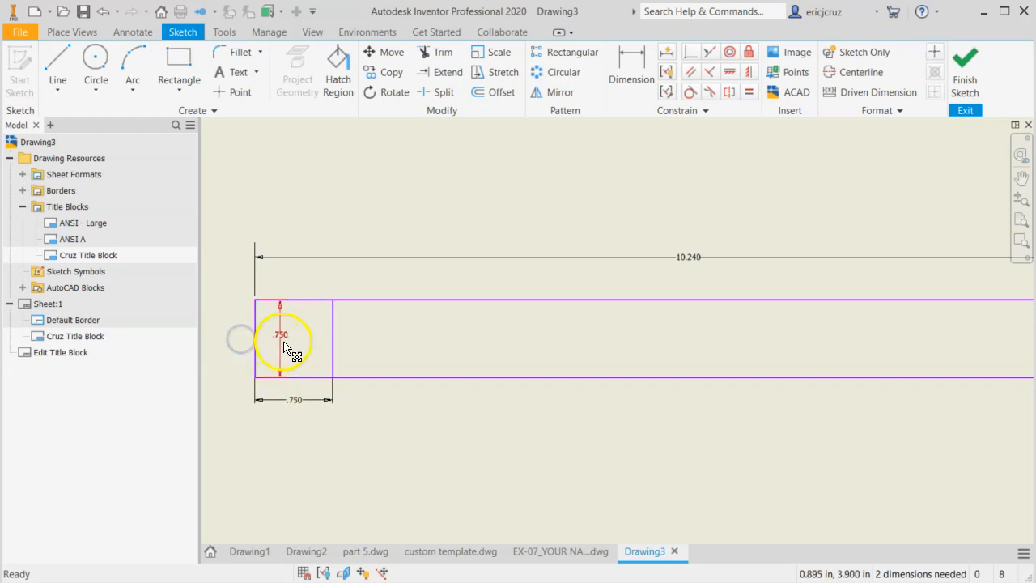
drag(276, 340, 234, 340)
middle_drag(409, 401, 404, 416)
scroll(416, 438, up, 3)
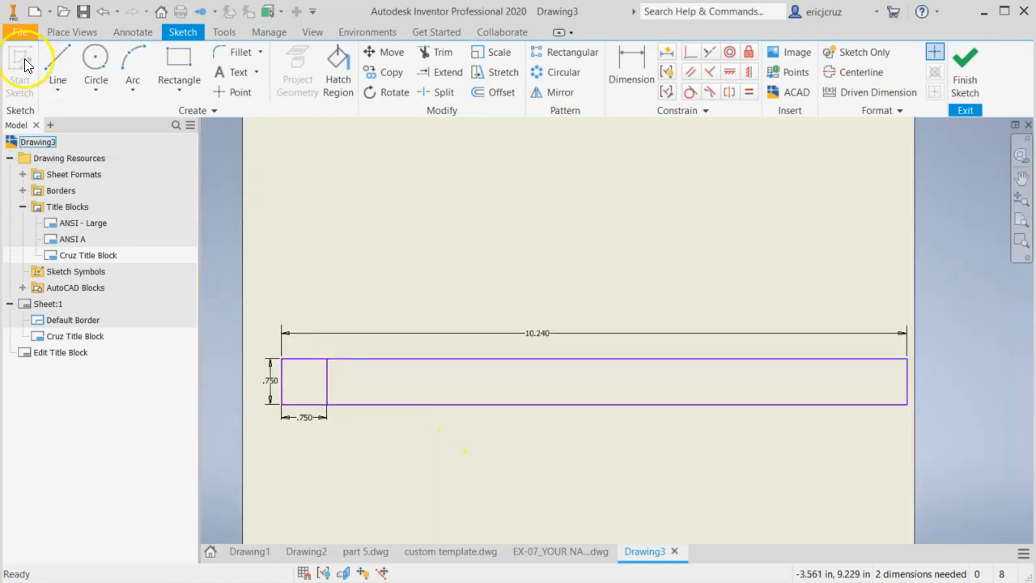
Sketch a vertical line crossing the rectangle near its right end
click(57, 65)
click(827, 359)
click(826, 429)
key(Escape)
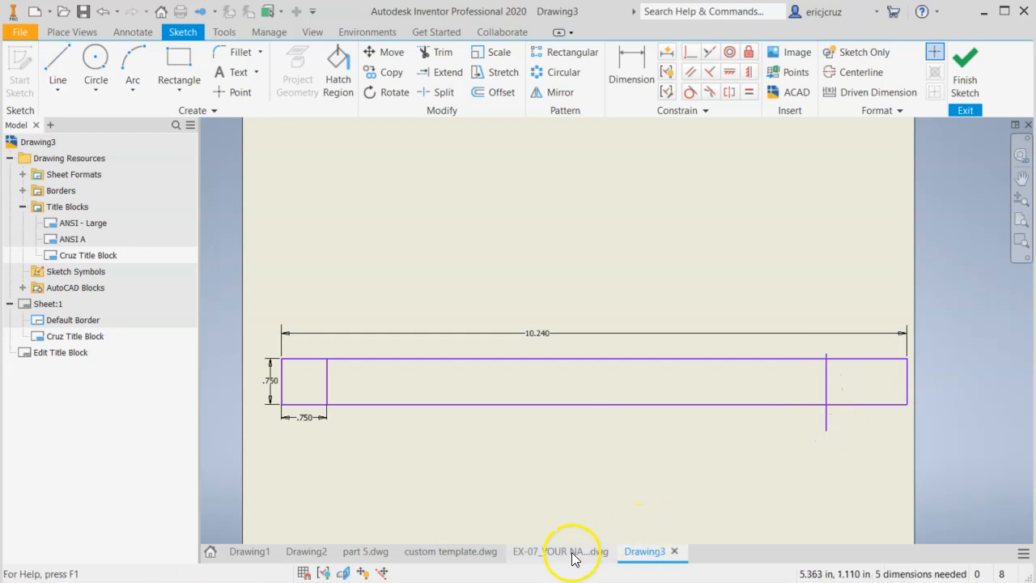
Open the custom title block definition in custom template.dwg, examine its cell widths and return to Drawing3
click(423, 553)
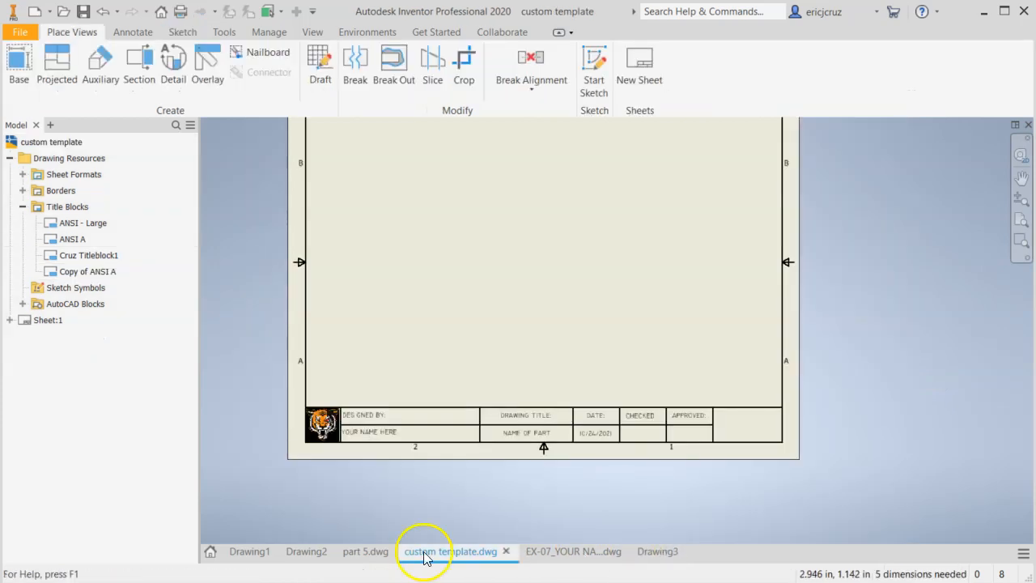
right_click(68, 257)
click(93, 306)
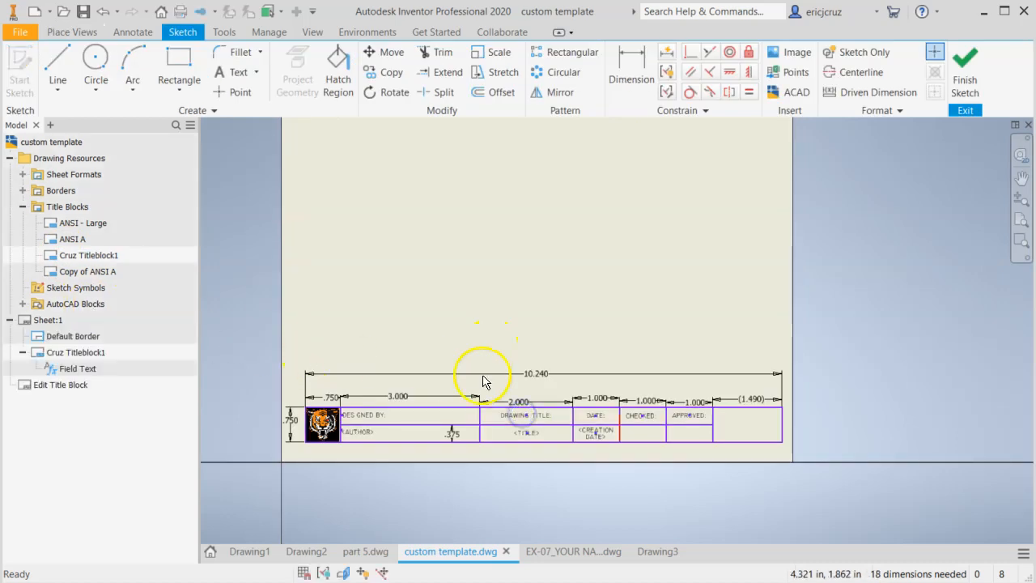
scroll(474, 377, down, 3)
middle_drag(543, 437, 782, 440)
scroll(378, 395, down, 3)
middle_drag(378, 396, 625, 364)
click(653, 555)
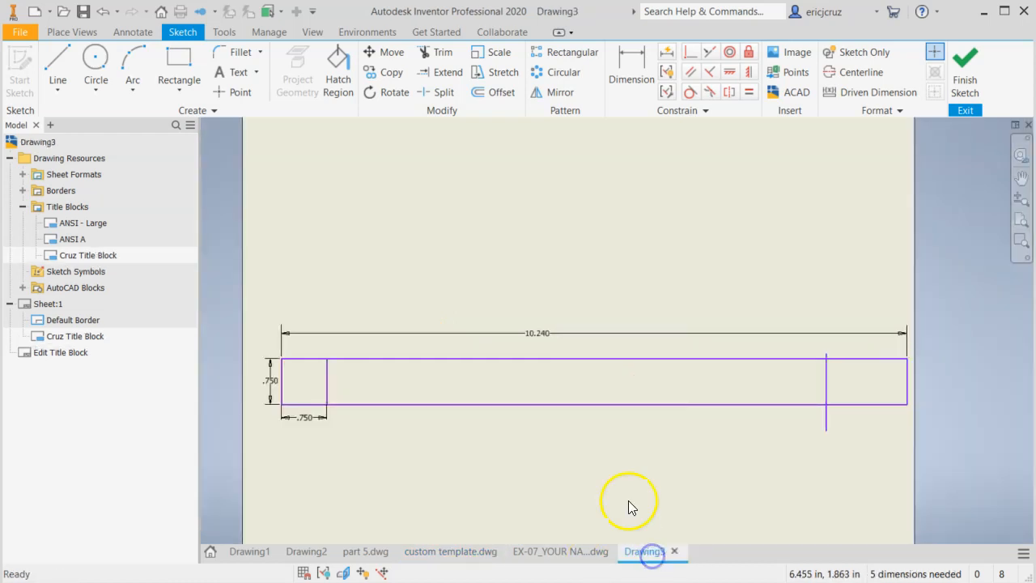
Sketch a vertical line across the rectangle to the right of the 0.75 in cell and trim its overhanging ends
click(58, 67)
click(424, 353)
click(423, 423)
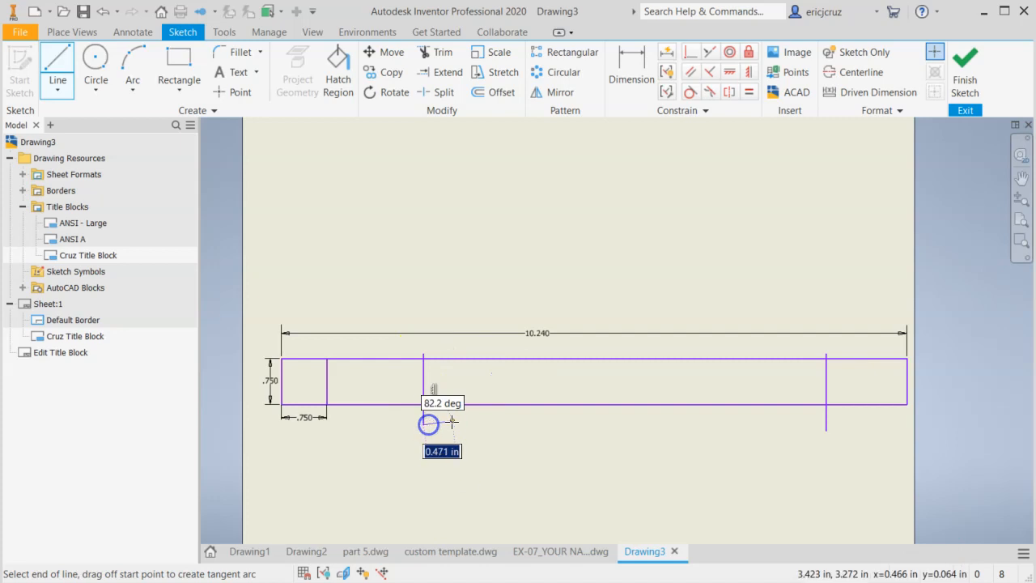
key(Escape)
scroll(437, 414, up, 3)
middle_drag(435, 416, 513, 416)
key(x)
click(440, 51)
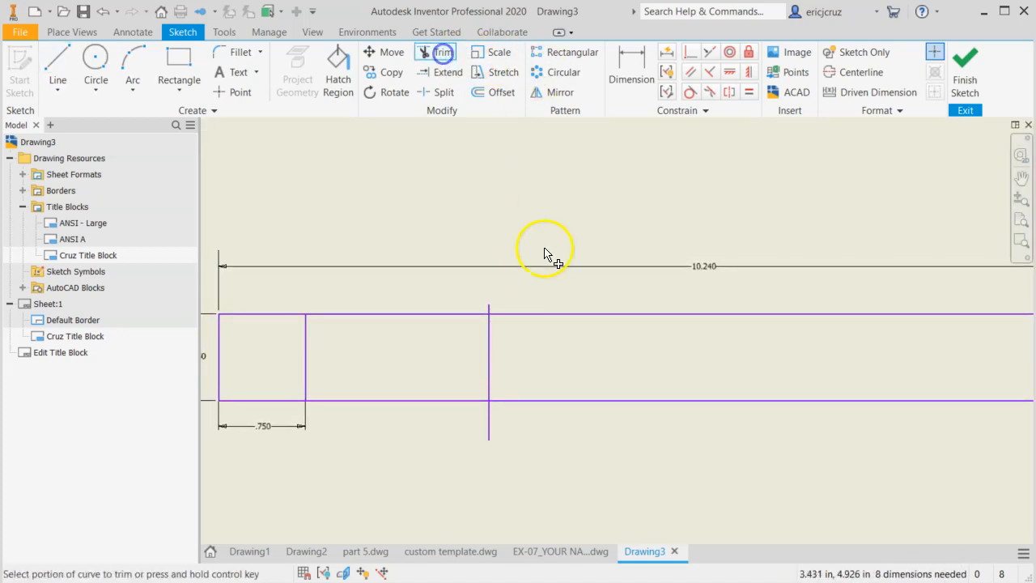
click(485, 314)
click(491, 429)
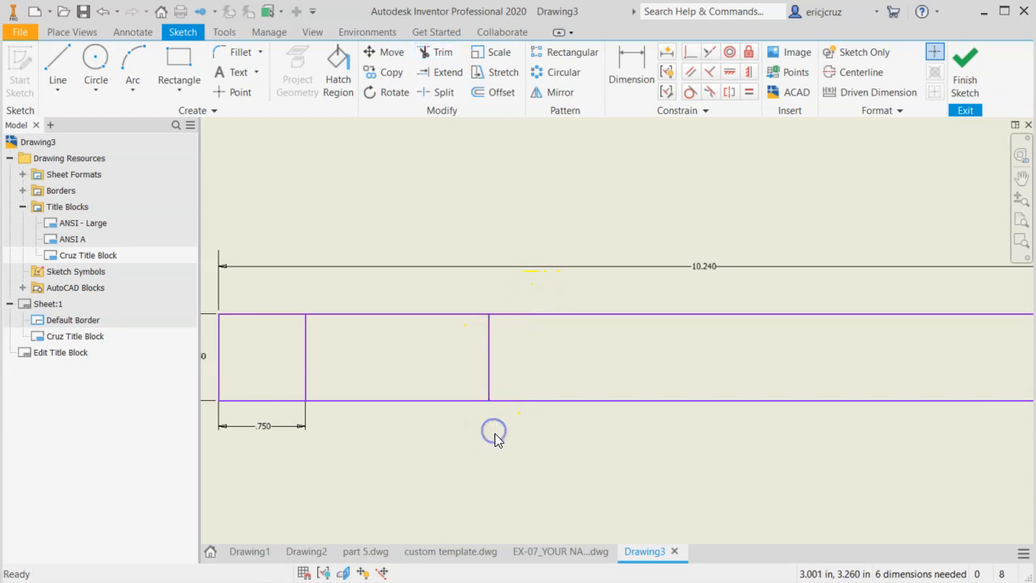
Dimension the second cell from the left to a width of 3 in
click(632, 55)
click(308, 374)
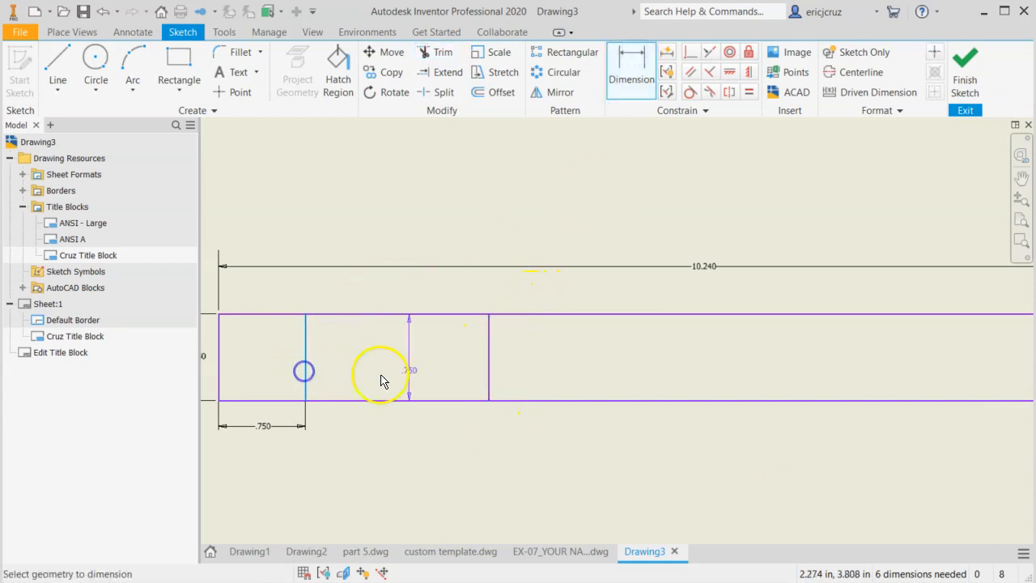
click(490, 353)
click(412, 435)
text(3)
key(Return)
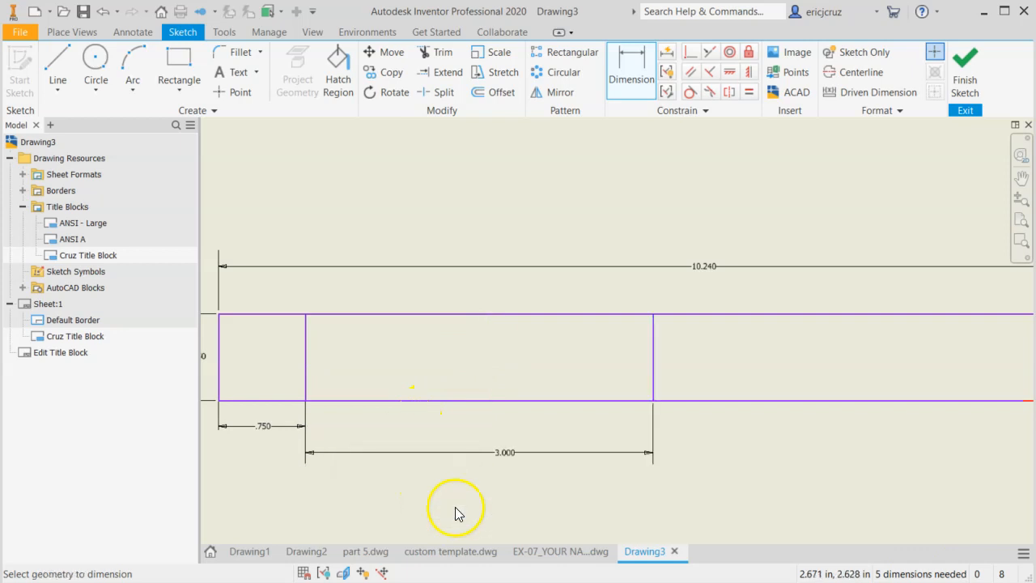
Check the drawing title cell in custom template.dwg, and in Drawing3 sketch a vertical line spanning the rectangle right of the 3 in cell
click(448, 552)
mouse_move(795, 418)
middle_down()
mouse_move(328, 384)
mouse_move(292, 398)
middle_up()
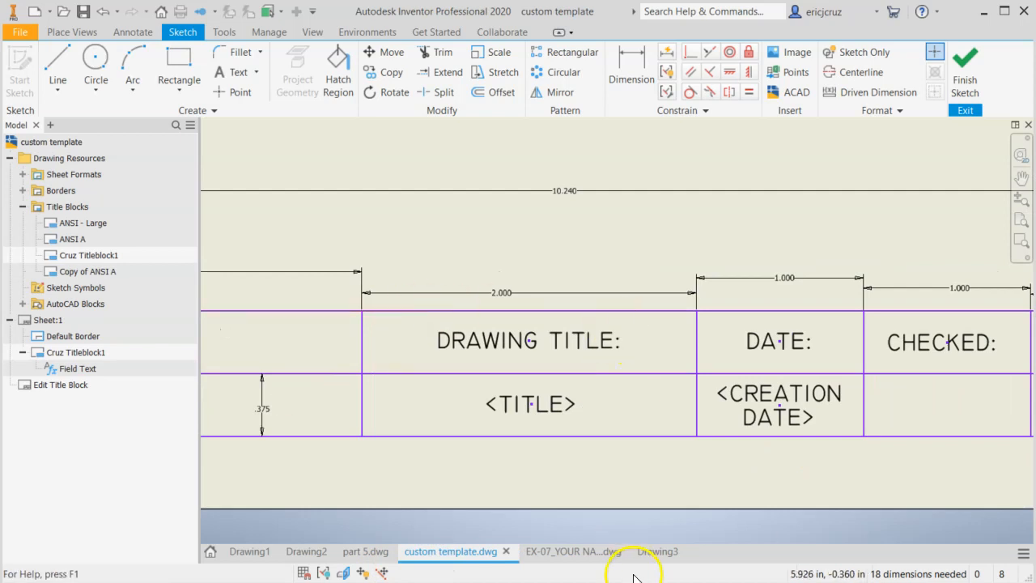
click(659, 558)
middle_drag(704, 450, 375, 454)
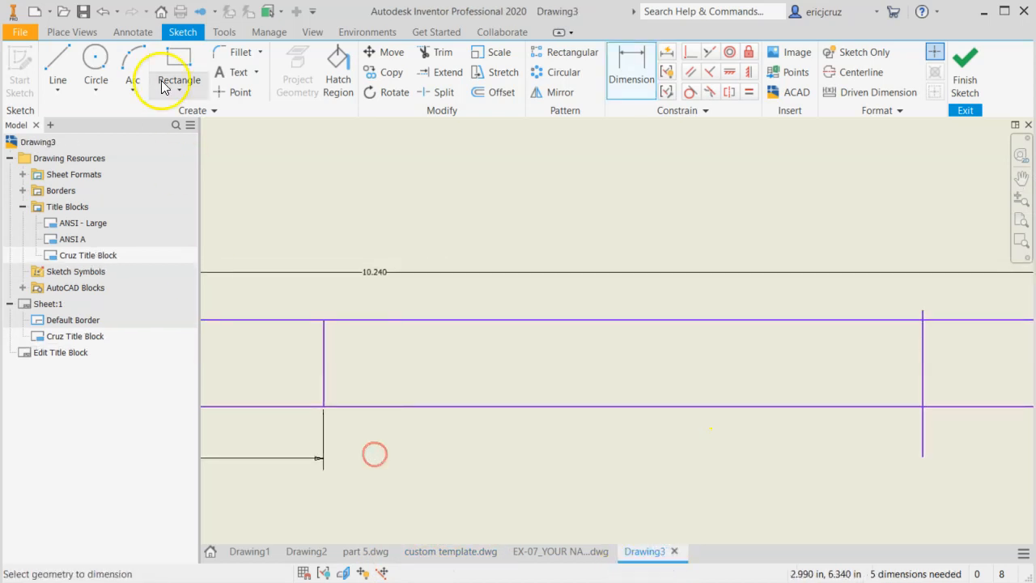
click(58, 63)
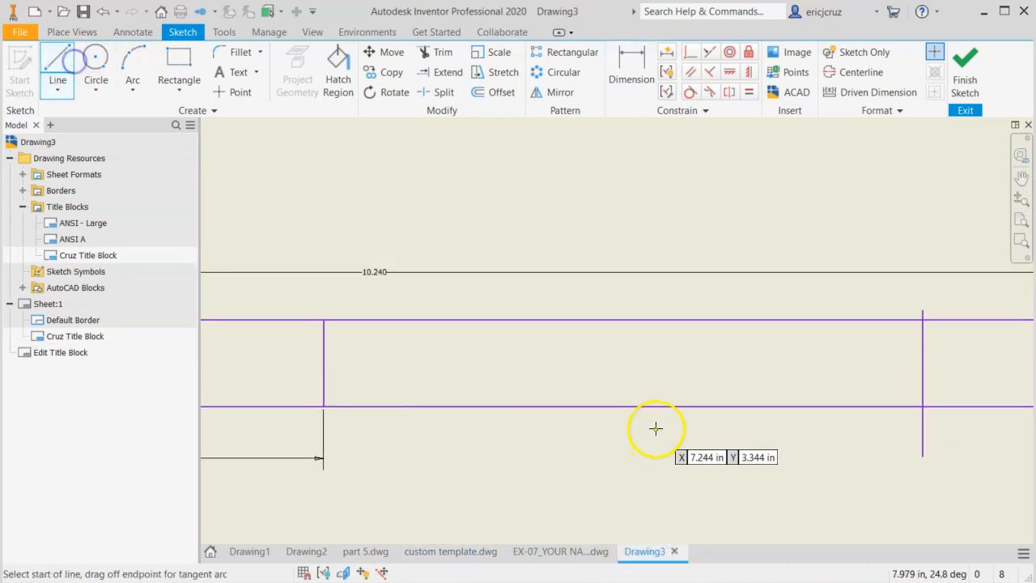
click(562, 322)
double_click(562, 406)
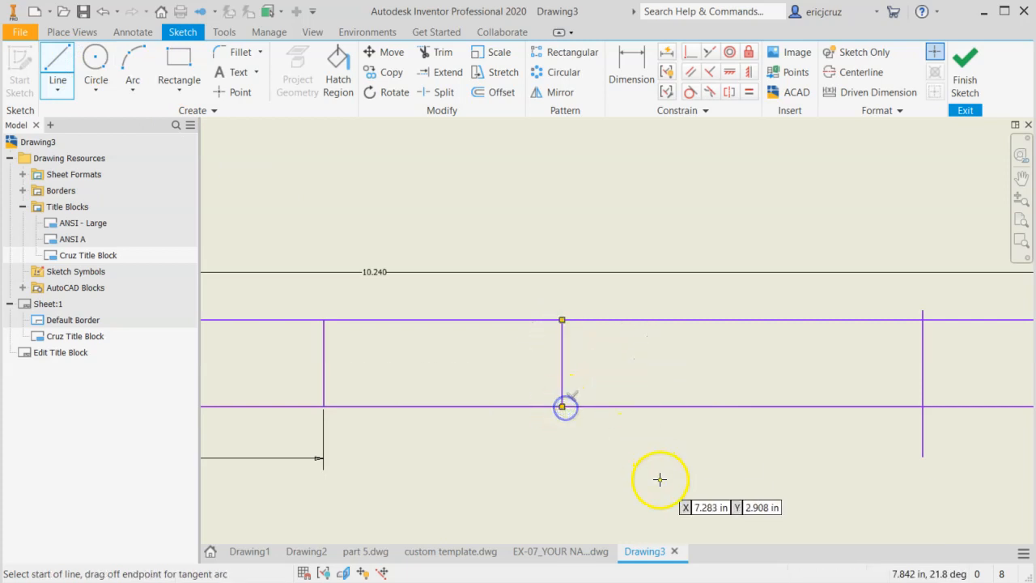
Dimension the cell beside the 3 in cell to a width of 2 in
key(d)
click(324, 382)
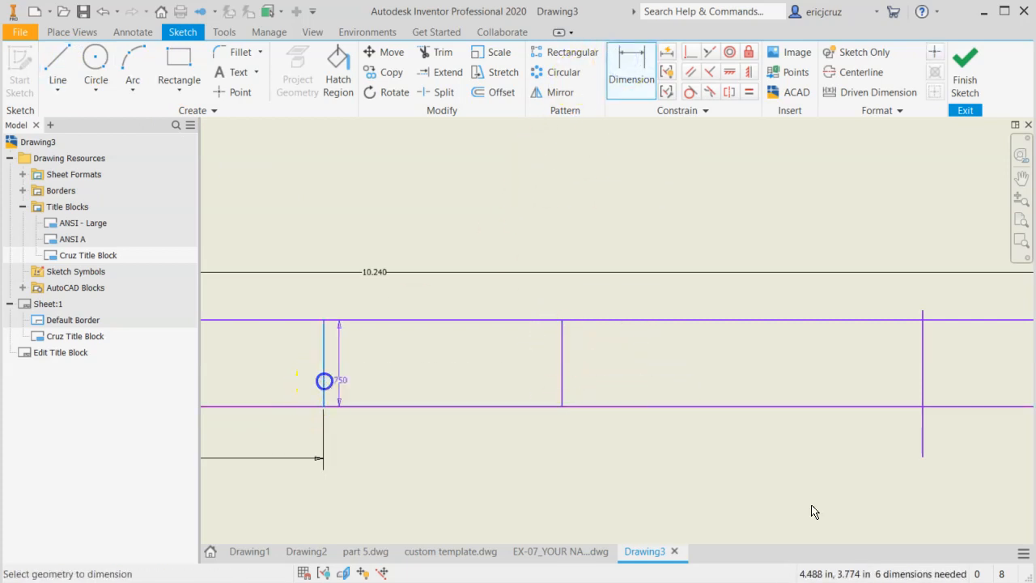
click(564, 372)
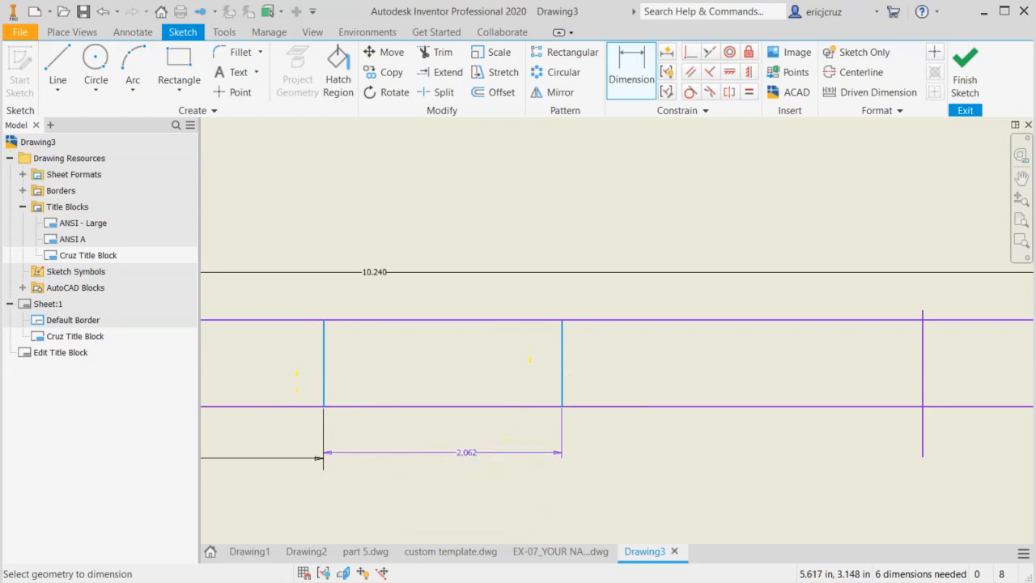
click(470, 455)
key(Return)
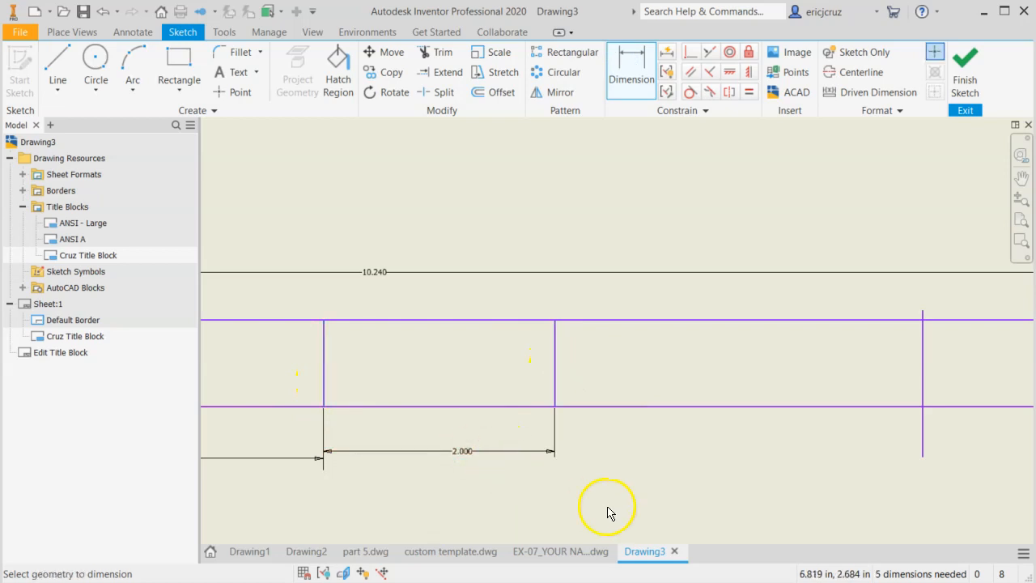
Check the remaining cells in custom template.dwg, and in Drawing3 sketch two vertical lines spanning the rectangle right of the 2 in cell
click(450, 557)
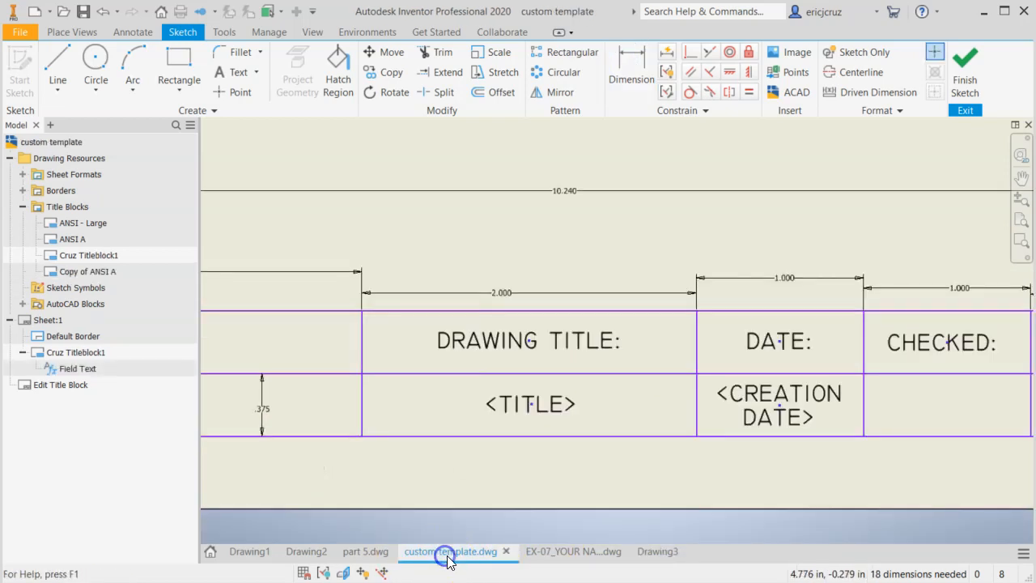
mouse_move(794, 437)
middle_down()
mouse_move(527, 440)
mouse_move(451, 451)
middle_up()
click(657, 551)
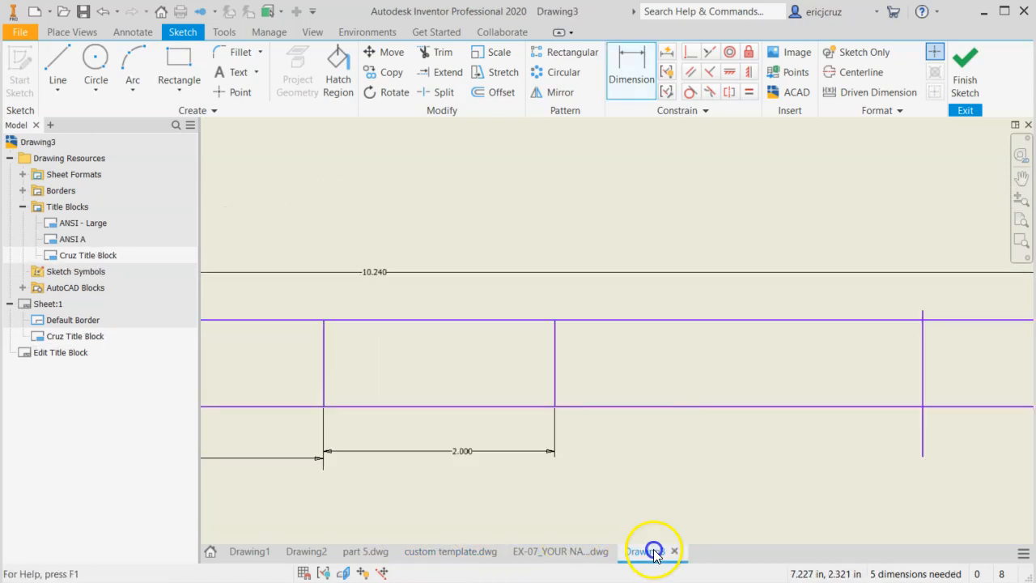
click(60, 63)
click(501, 315)
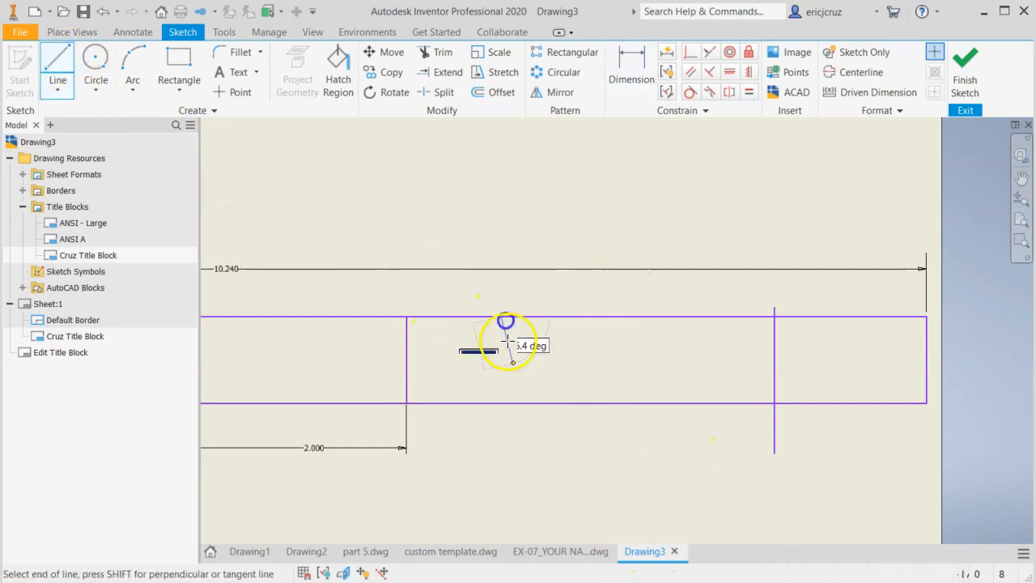
click(501, 404)
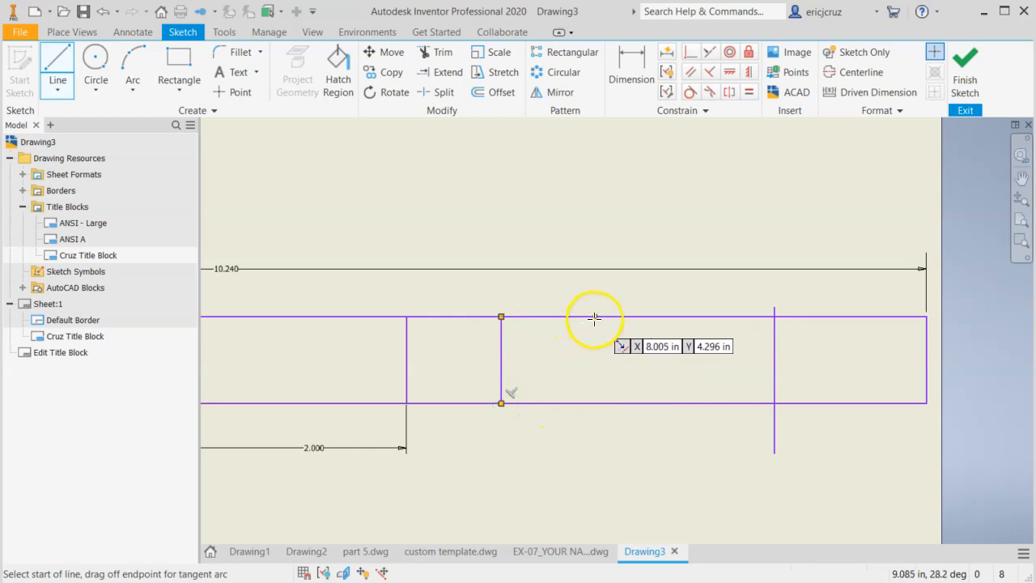
click(623, 319)
click(623, 403)
key(Escape)
Dimension the two cells to the right of the 2 in cell to a width of 1 in each
click(615, 48)
click(407, 358)
click(501, 356)
click(470, 445)
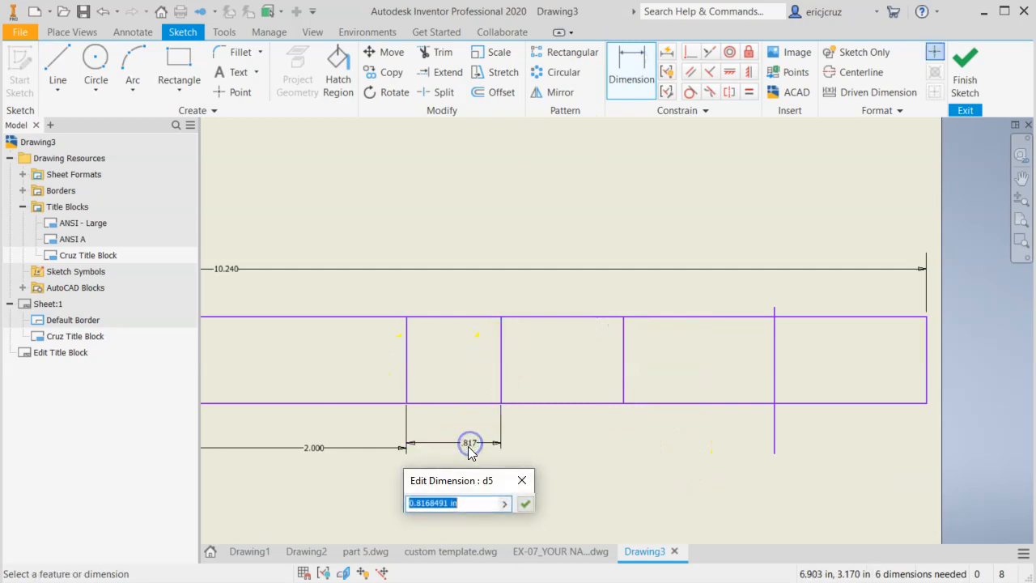
text(1)
key(Return)
click(522, 366)
click(625, 368)
click(598, 441)
text(1)
key(Return)
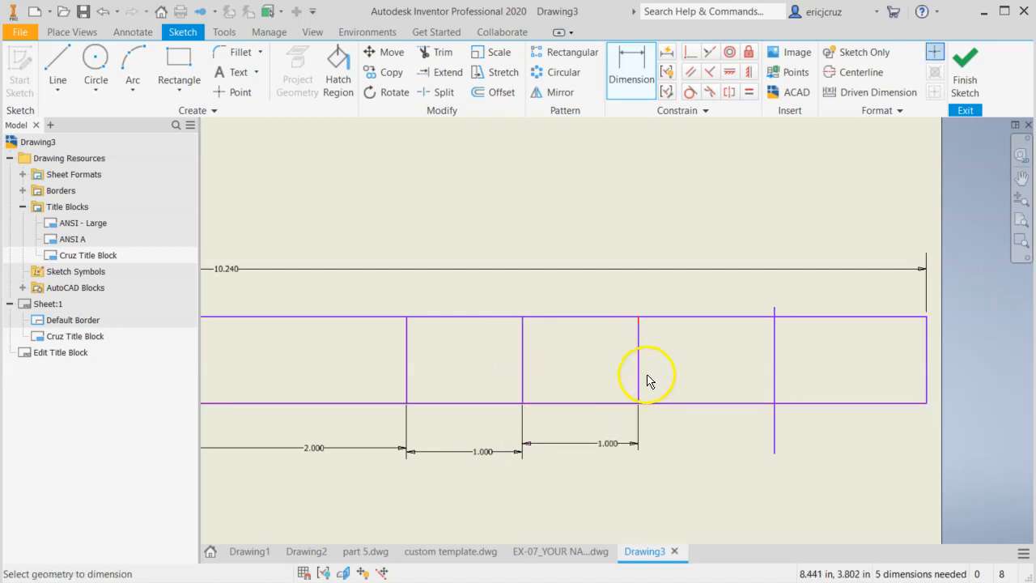
Dimension the overhanging vertical line 1 in from the neighbouring divider and trim its ends to the rectangle
click(775, 377)
click(715, 442)
text(1.1723329)
key(Return)
mouse_move(578, 489)
middle_down()
mouse_move(624, 462)
mouse_move(694, 467)
middle_up()
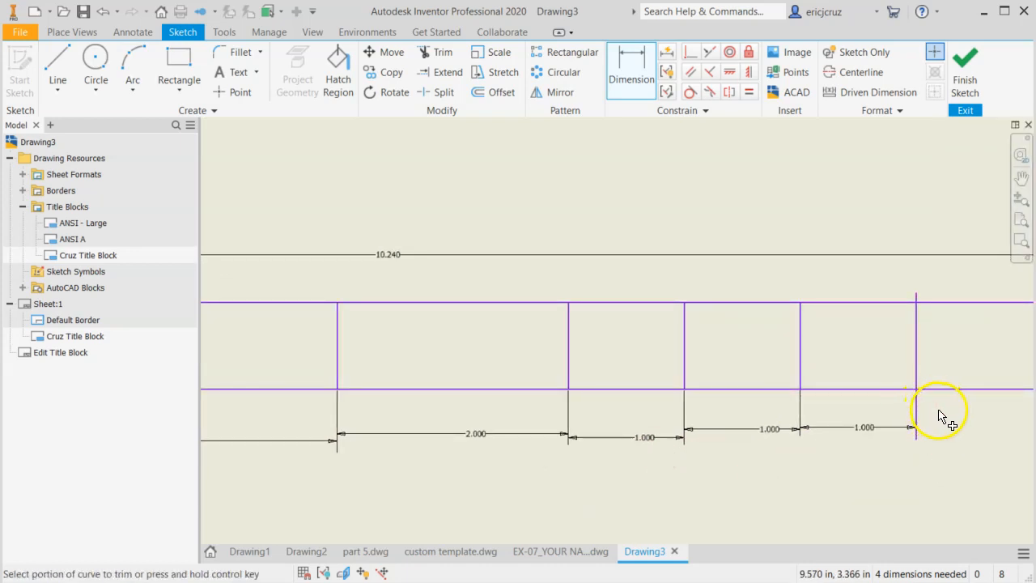
click(438, 51)
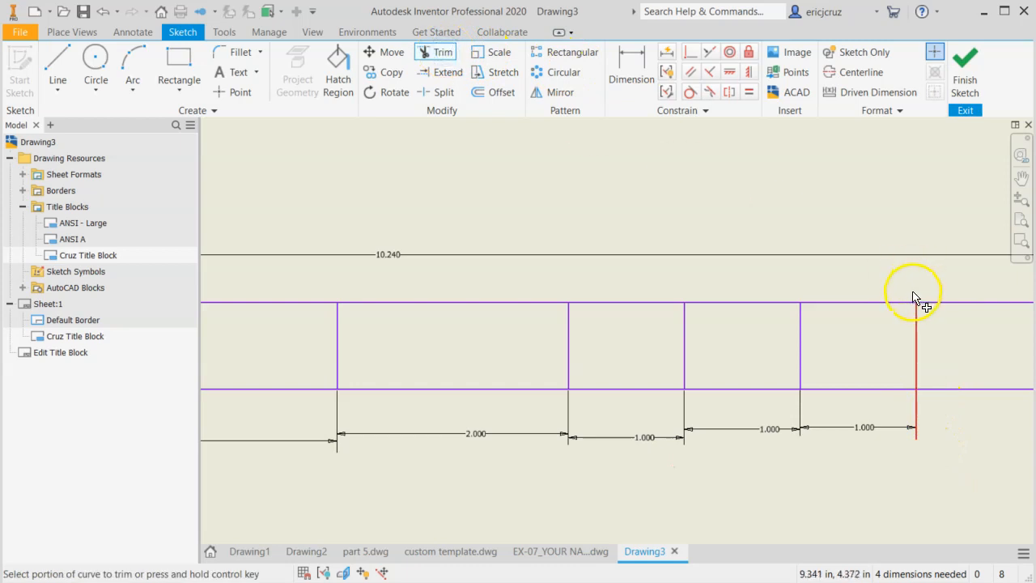
click(919, 403)
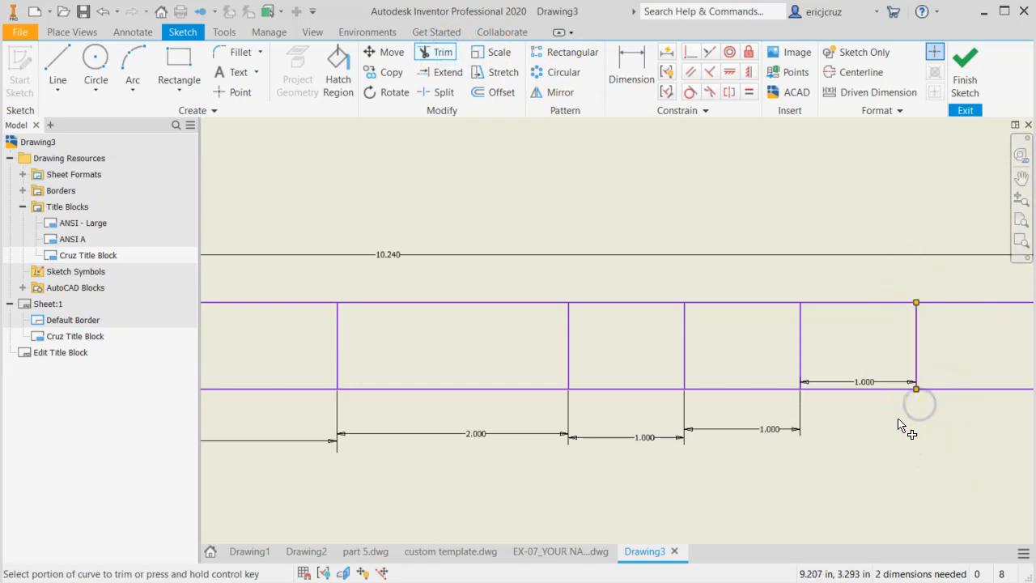
key(Escape)
Rearrange the cell width dimensions below the rectangle so they are spaced clearly and centred under their cells
drag(868, 389, 863, 458)
mouse_move(592, 509)
middle_down()
mouse_move(655, 498)
mouse_move(685, 478)
mouse_move(676, 473)
middle_up()
scroll(683, 491, down, 3)
drag(430, 442, 414, 445)
mouse_move(590, 428)
mouse_down()
mouse_move(584, 437)
mouse_move(584, 422)
mouse_up()
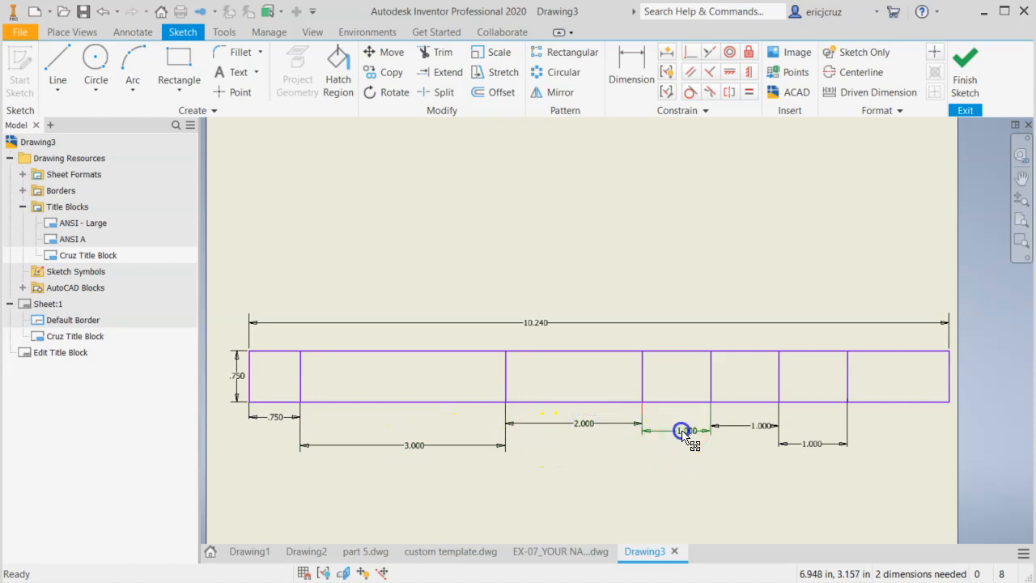
drag(693, 436, 685, 446)
drag(754, 431, 746, 426)
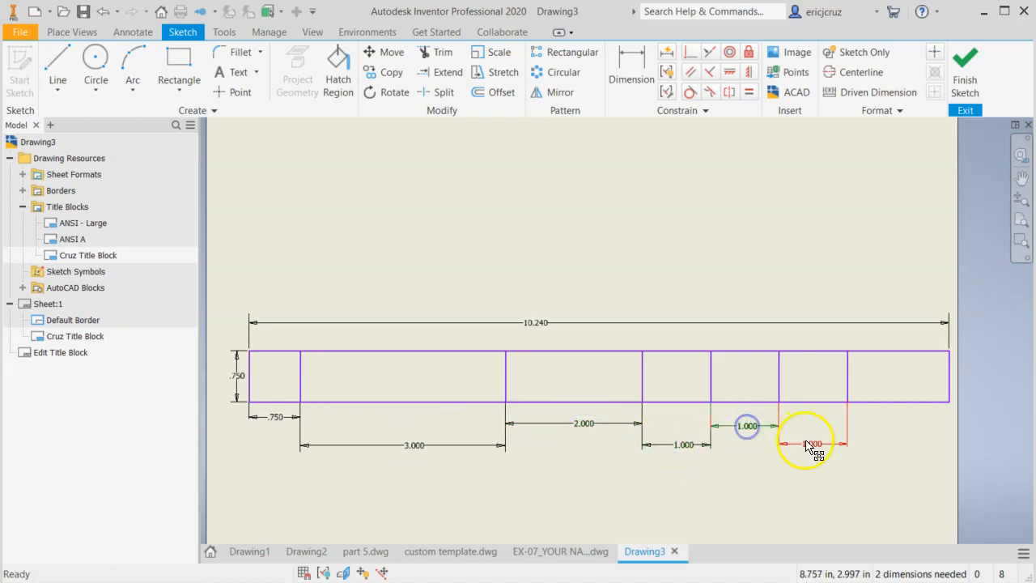
drag(815, 445, 814, 438)
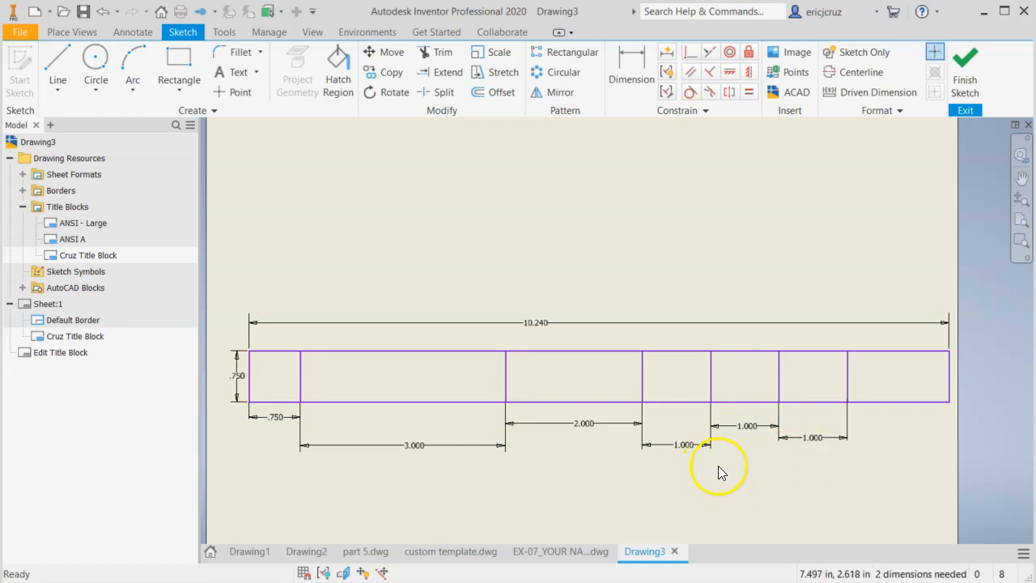
Examine how the cells are divided into two rows in custom template.dwg and return to Drawing3
click(454, 552)
scroll(539, 484, down, 5)
middle_drag(539, 485, 703, 450)
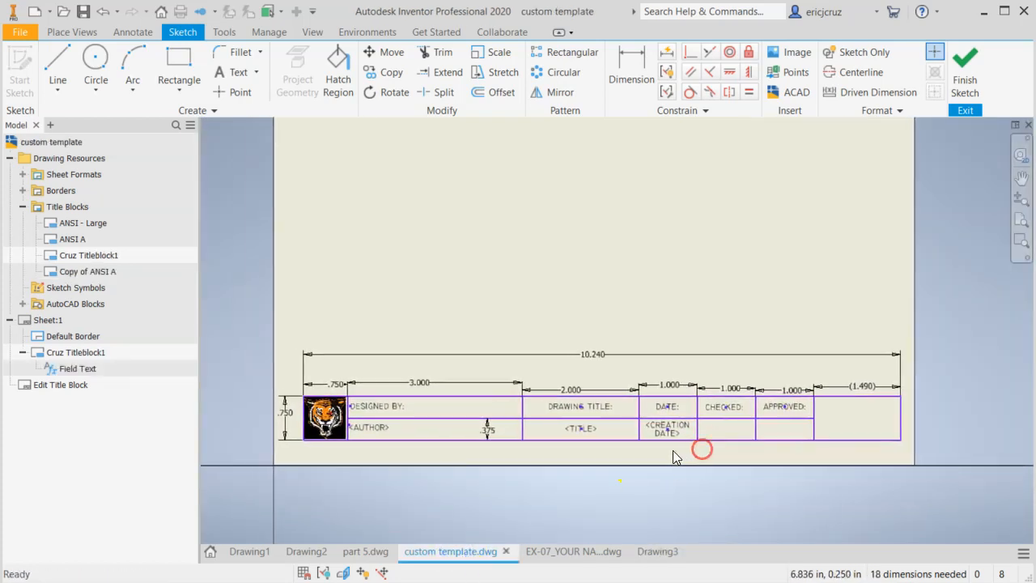
scroll(672, 451, up, 3)
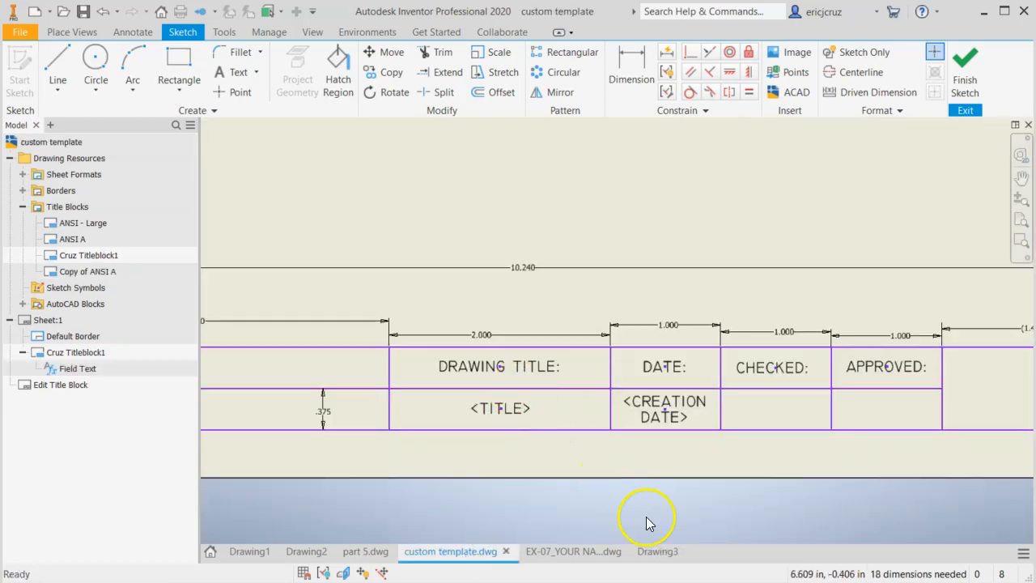
click(660, 554)
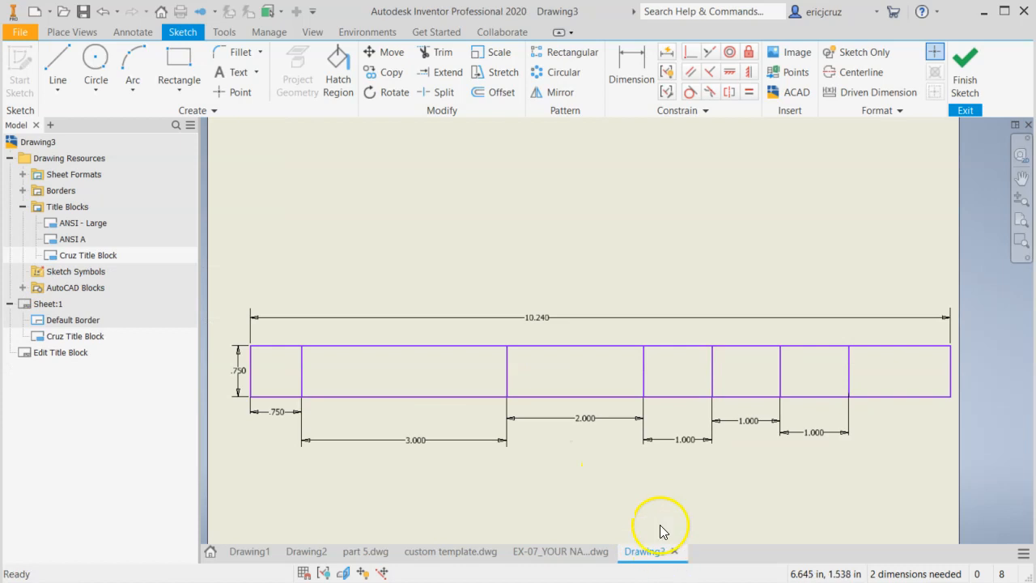
Draw a horizontal line through the mid-height of the cells, from the first divider to the last divider
click(60, 70)
scroll(393, 349, up, 4)
scroll(394, 356, down, 3)
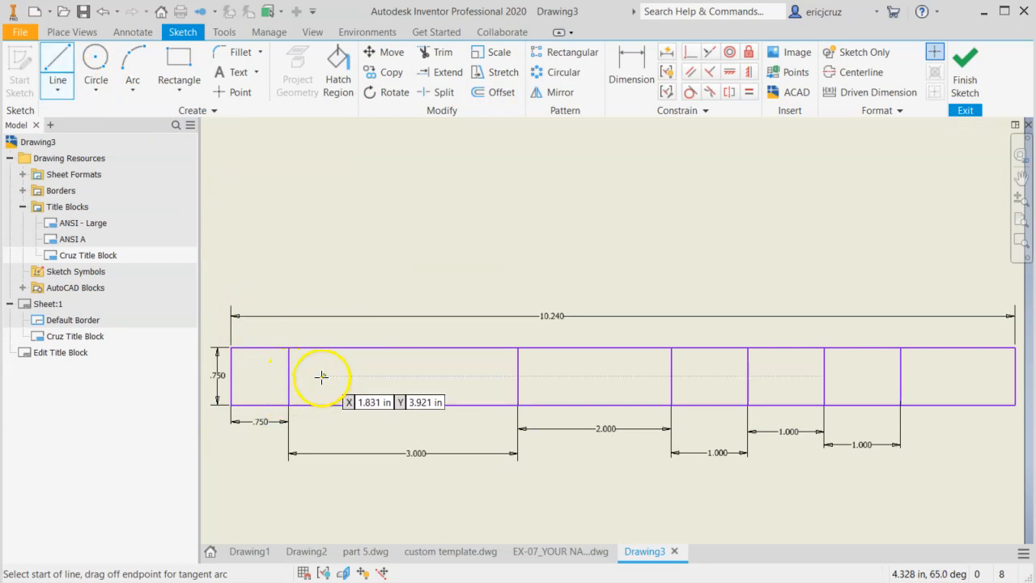
click(289, 376)
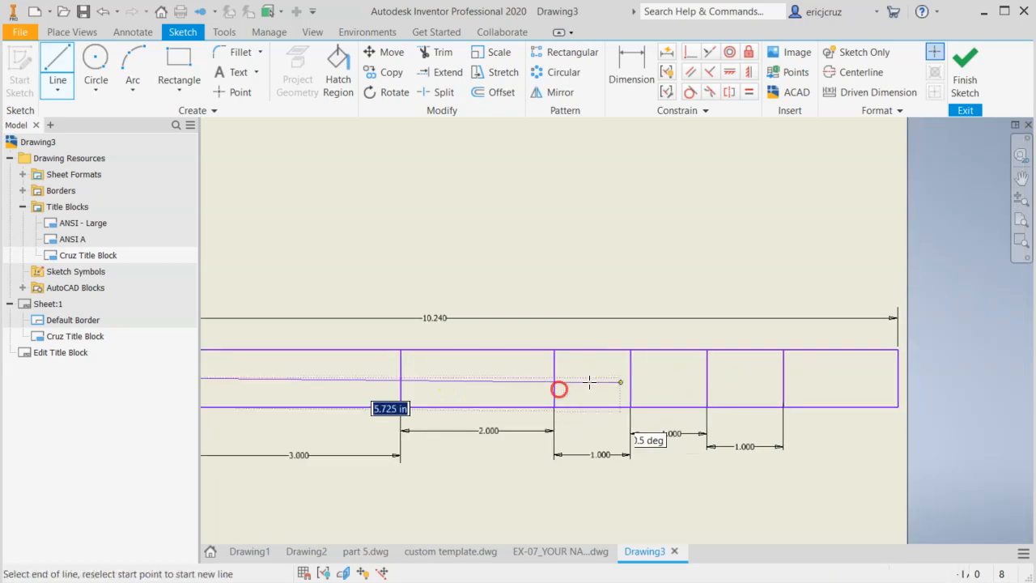
click(782, 378)
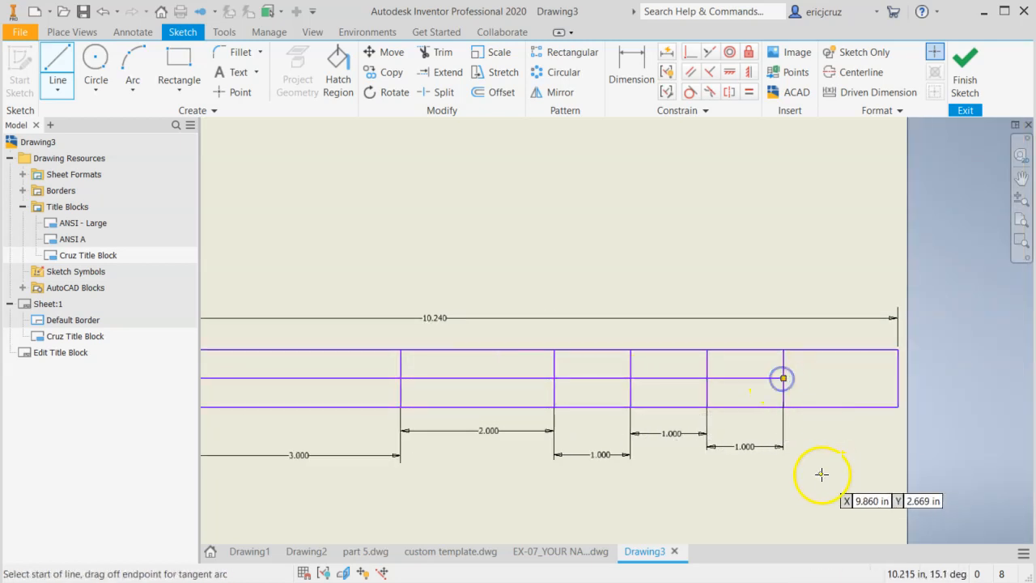
scroll(886, 466, down, 2)
key(Escape)
mouse_move(868, 459)
middle_down()
mouse_move(785, 424)
mouse_move(775, 431)
middle_up()
scroll(765, 435, up, 3)
scroll(765, 435, down, 2)
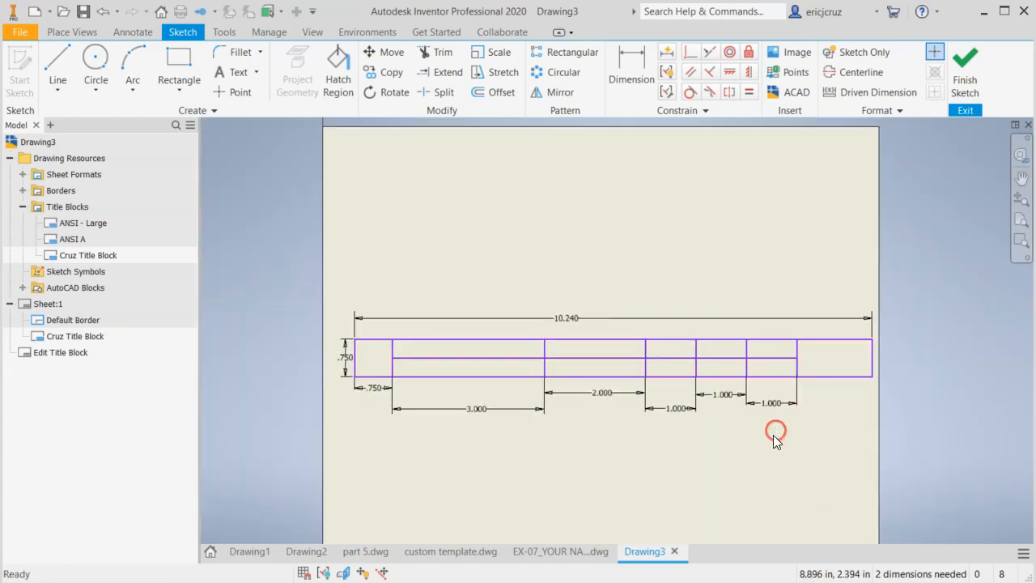
scroll(721, 434, up, 2)
scroll(720, 434, down, 1)
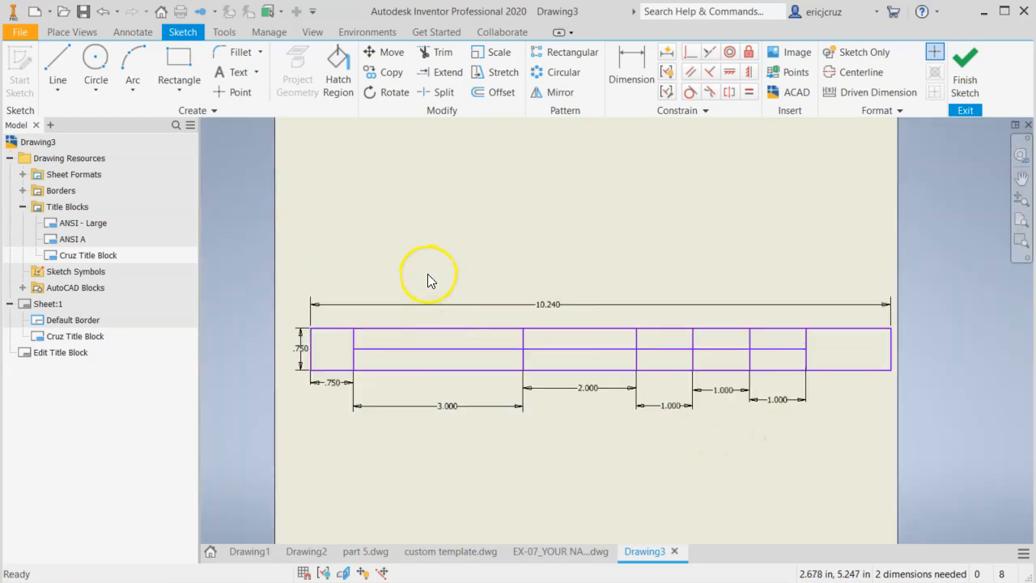
scroll(427, 279, up, 2)
scroll(478, 348, down, 1)
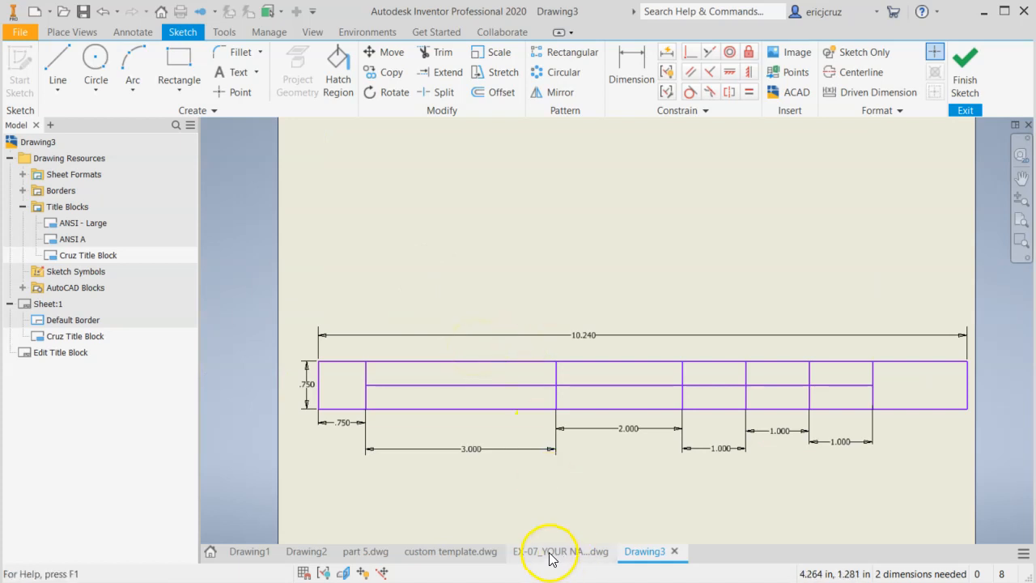
Place a text box over the upper row of the 3 in cell with centre and middle justification
scroll(459, 371, up, 2)
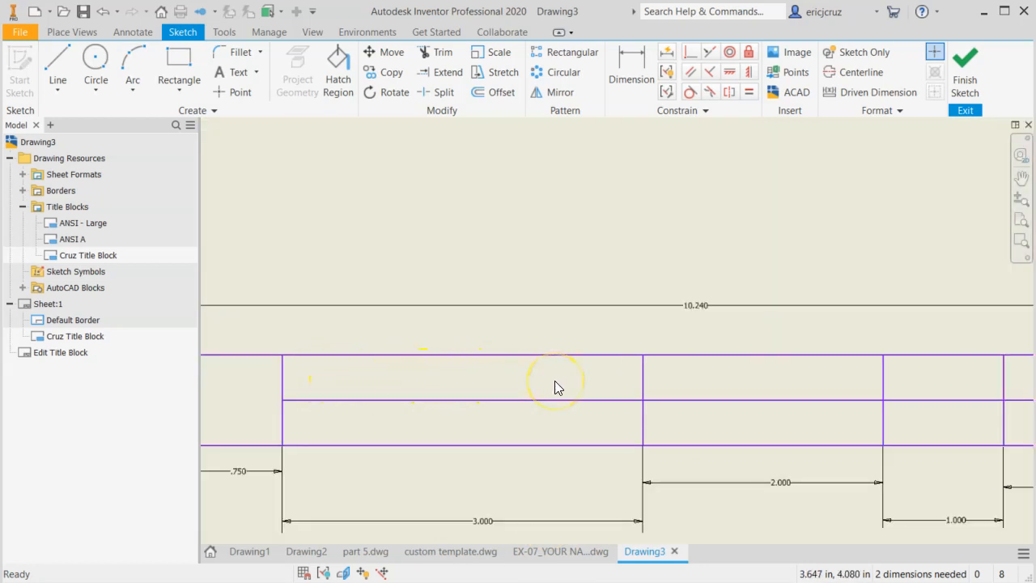
click(234, 75)
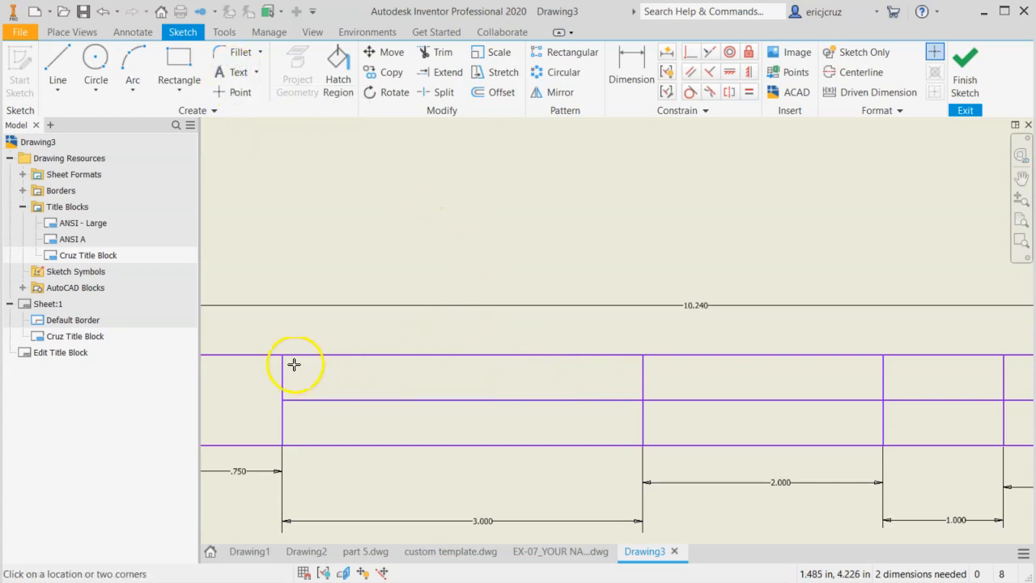
drag(287, 359, 640, 398)
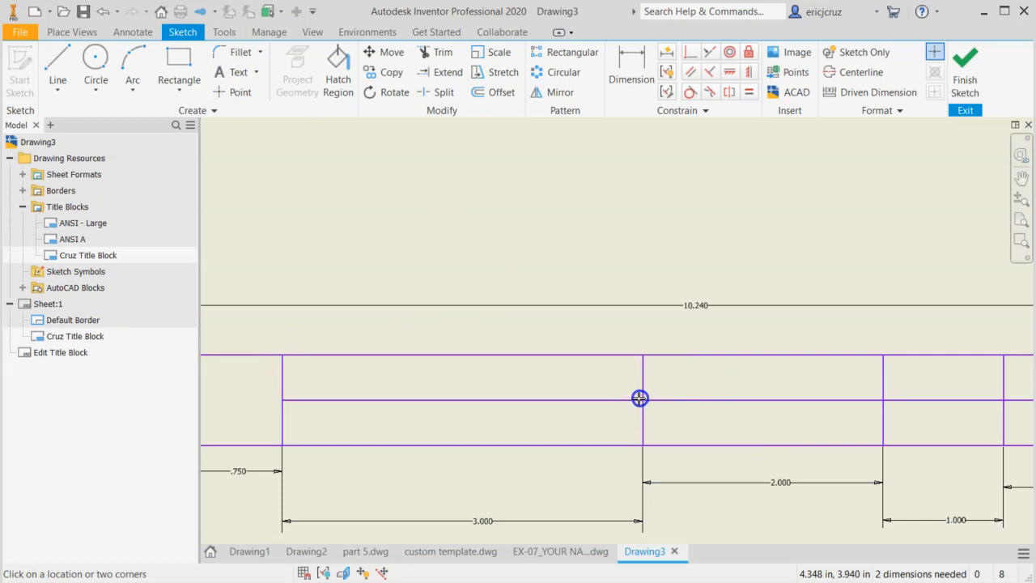
drag(751, 94, 247, 119)
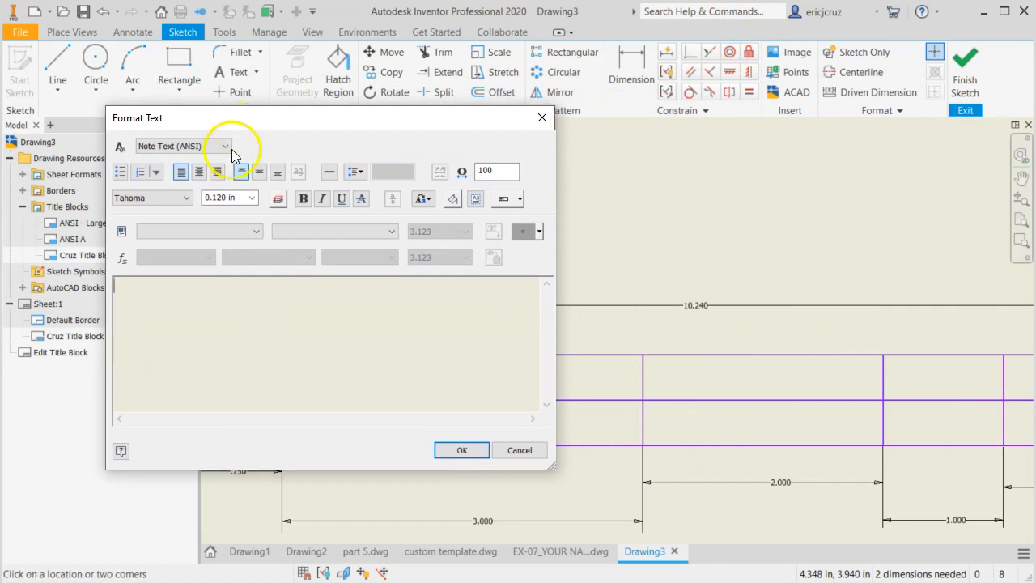
click(202, 171)
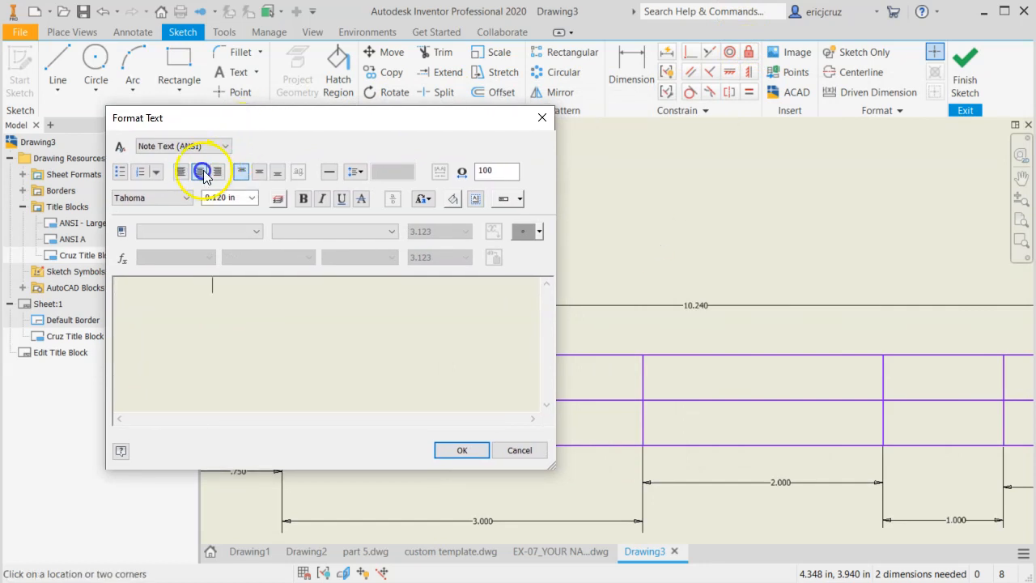
click(261, 173)
click(263, 175)
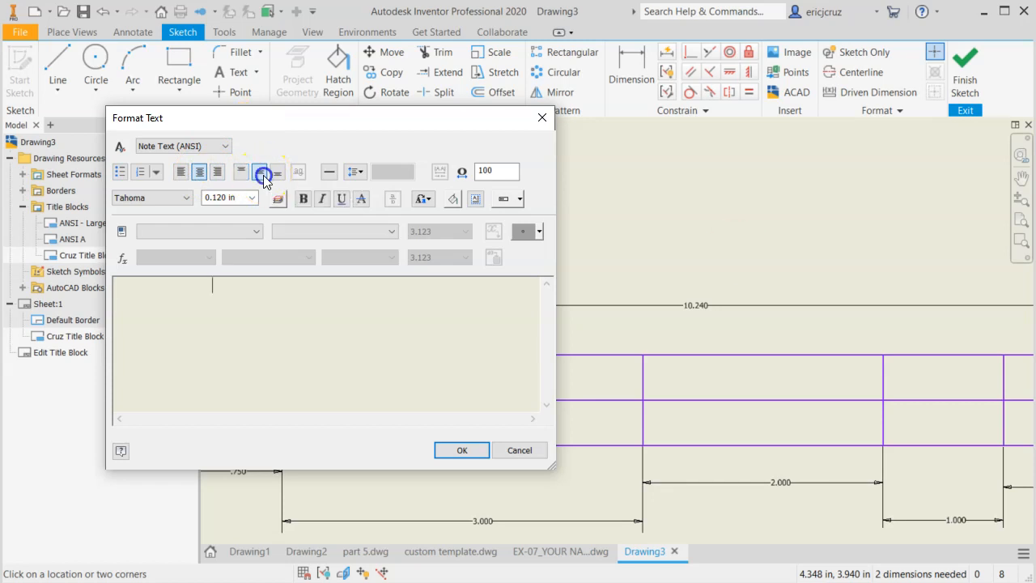
Enter the label "DESIGNED BY:" in the Technic font at a text height of 0.100 in
click(182, 198)
click(136, 428)
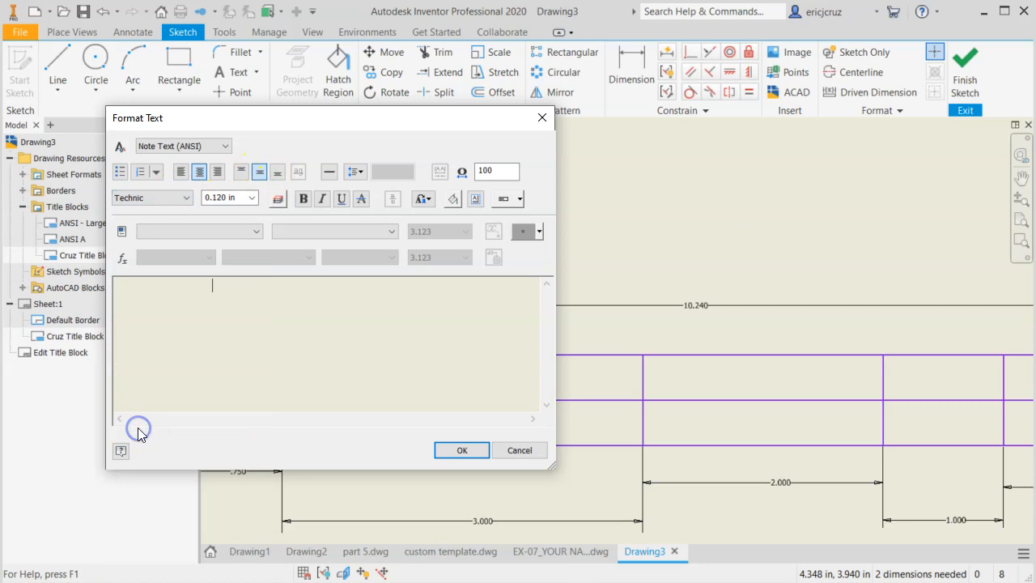
click(249, 201)
click(250, 201)
click(237, 211)
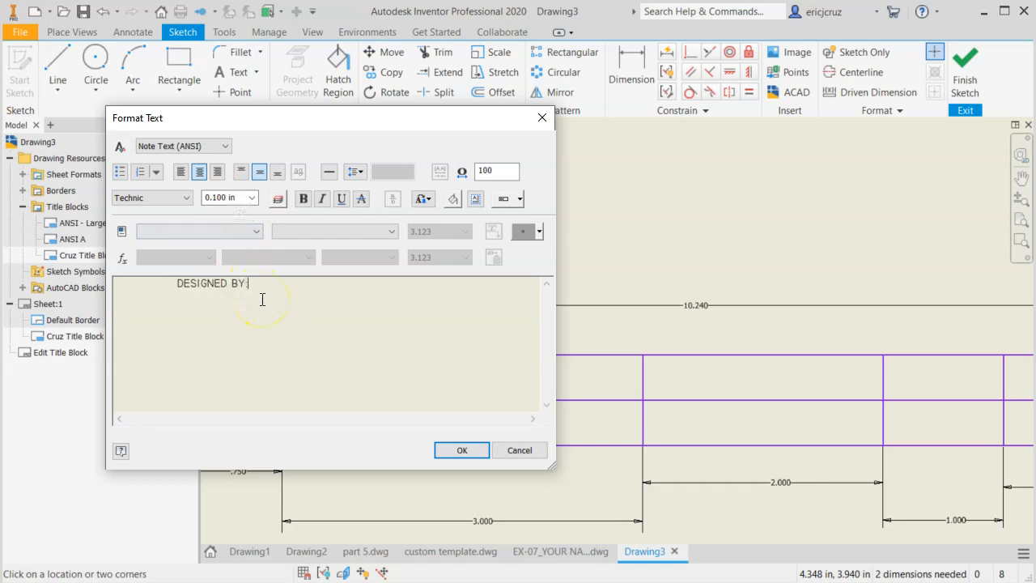
click(448, 449)
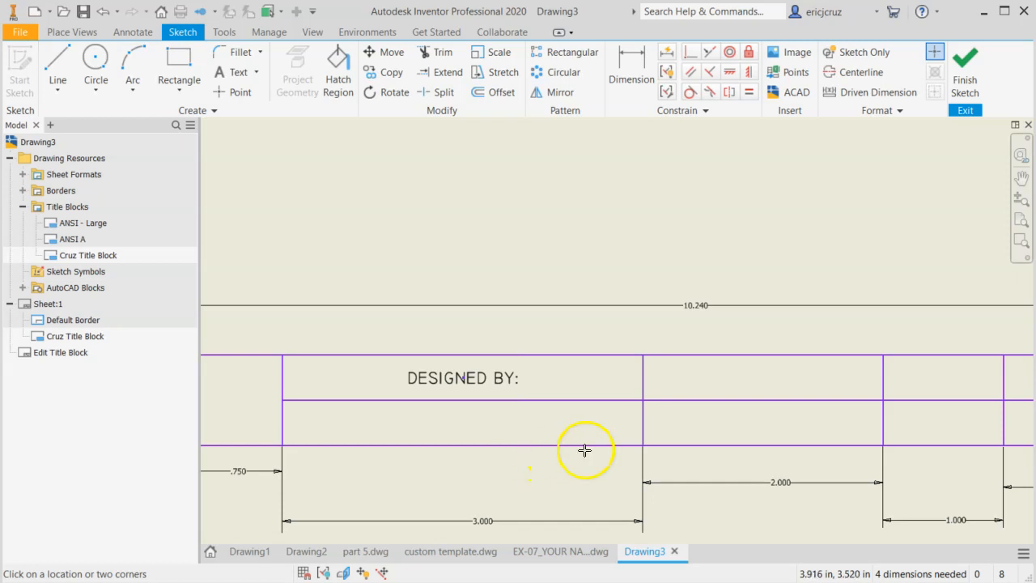
Check the labels in custom template.dwg and place a centre- and middle-justified text box over the upper row of the 2 in cell in Drawing3
mouse_move(713, 423)
middle_down()
mouse_move(652, 410)
mouse_move(655, 393)
middle_up()
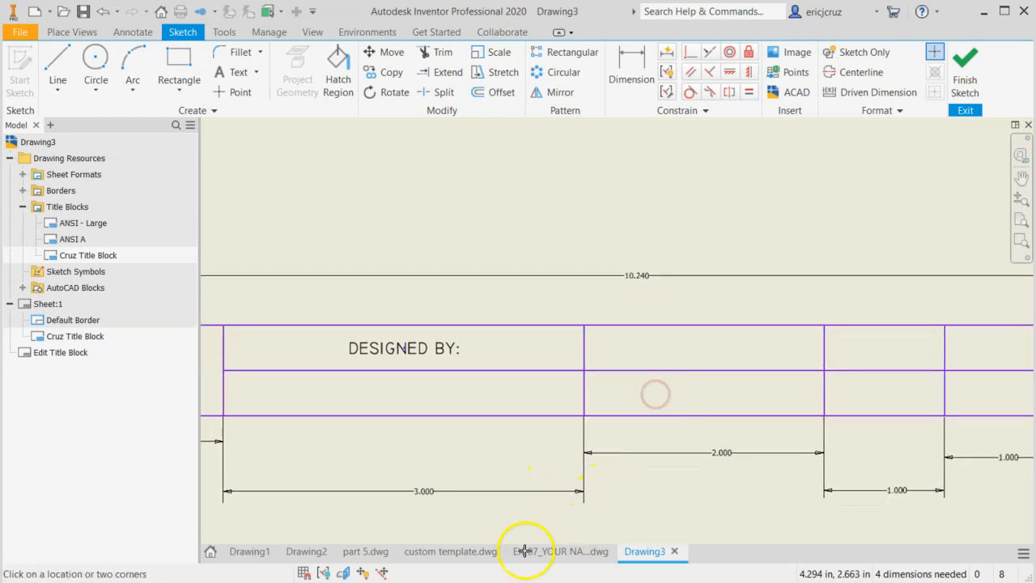
click(451, 551)
click(652, 552)
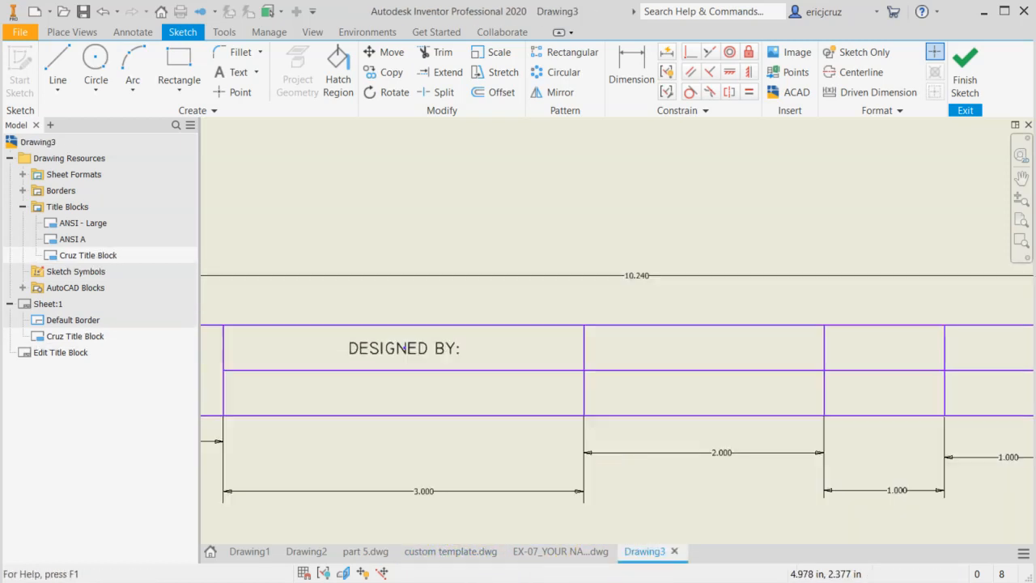
middle_drag(681, 395, 515, 385)
click(233, 73)
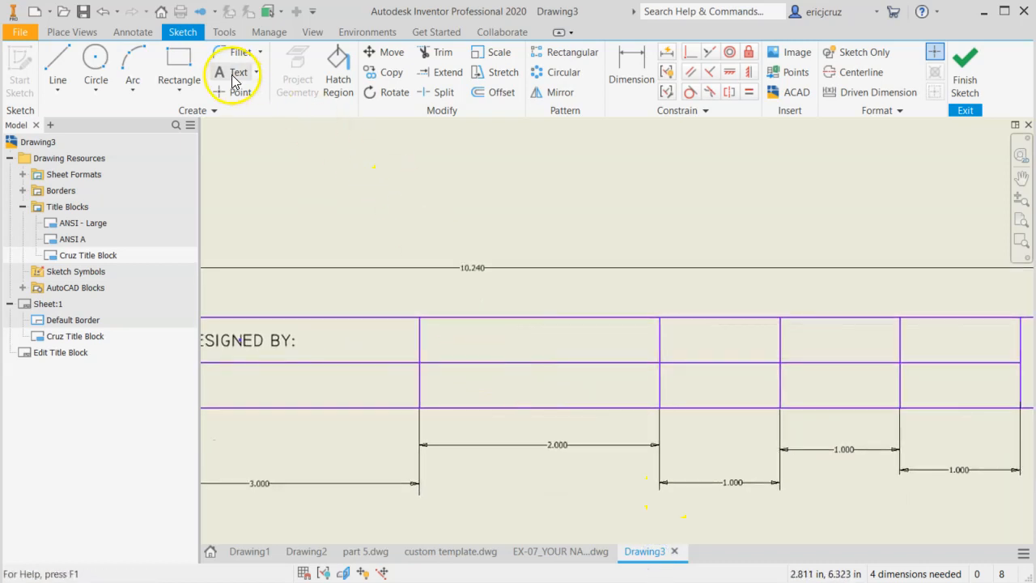
drag(423, 320, 658, 361)
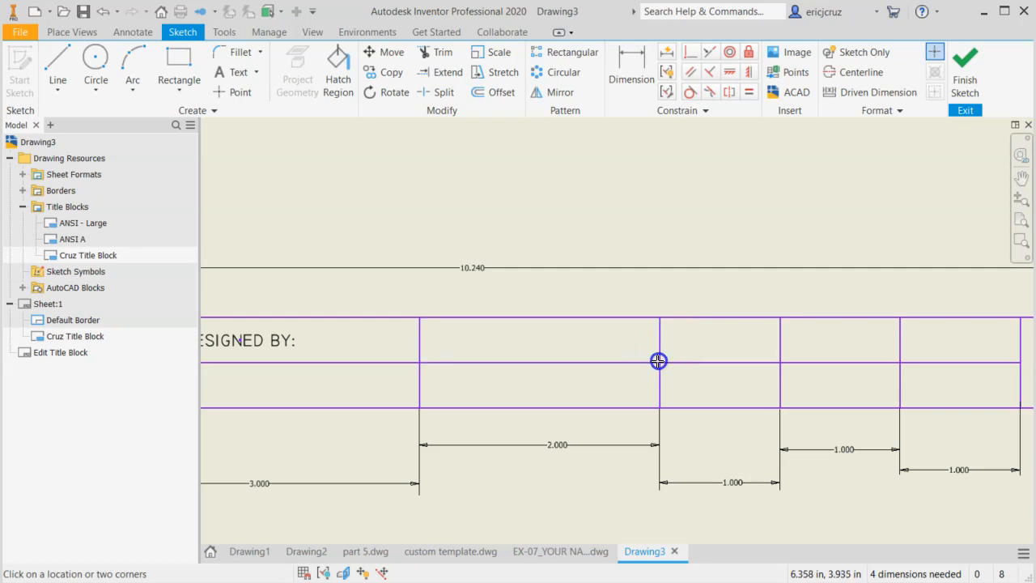
click(194, 172)
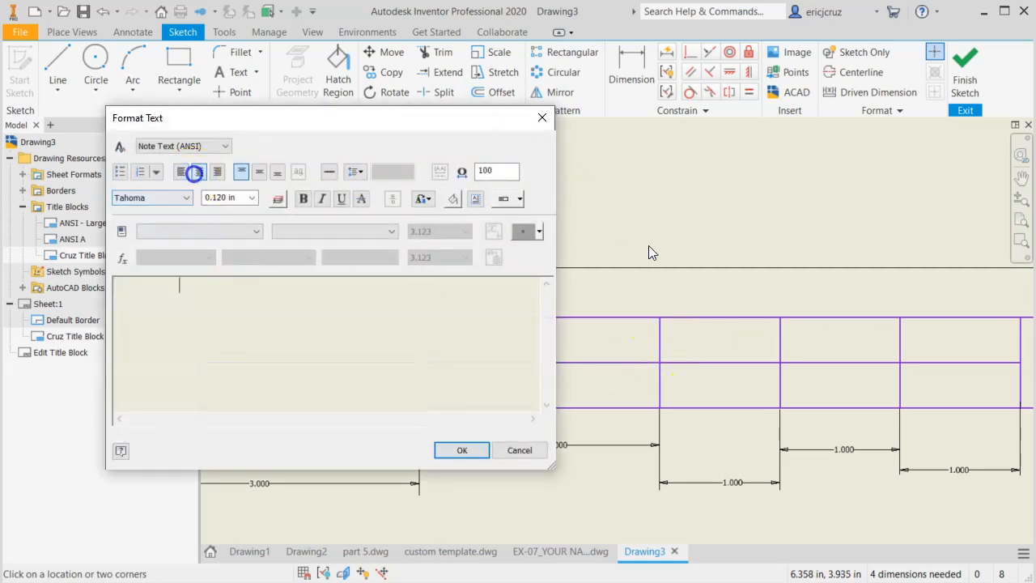
click(195, 172)
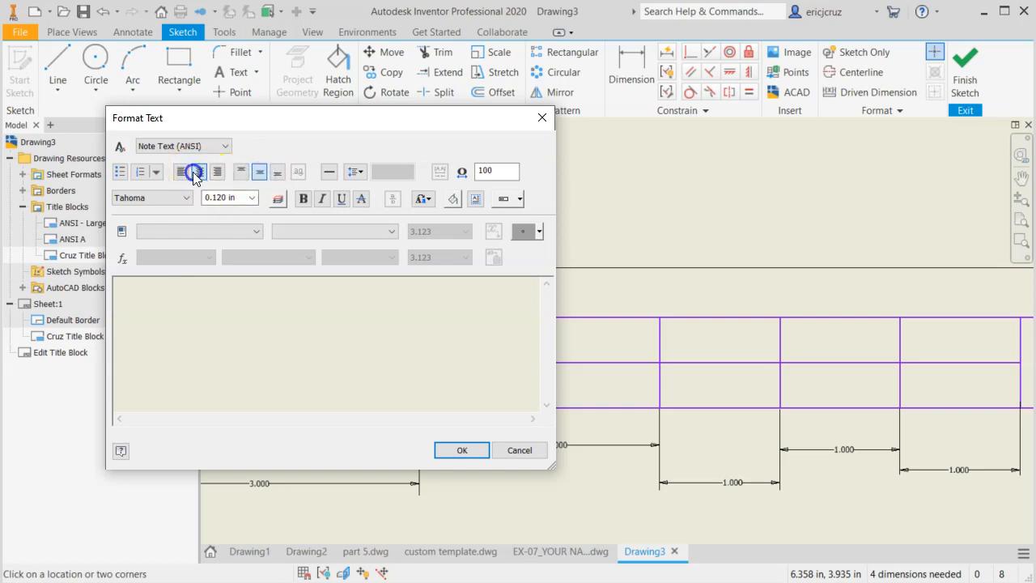
Enter the label "TITLE:" in the Technic font at a text height of 0.100 in
click(186, 198)
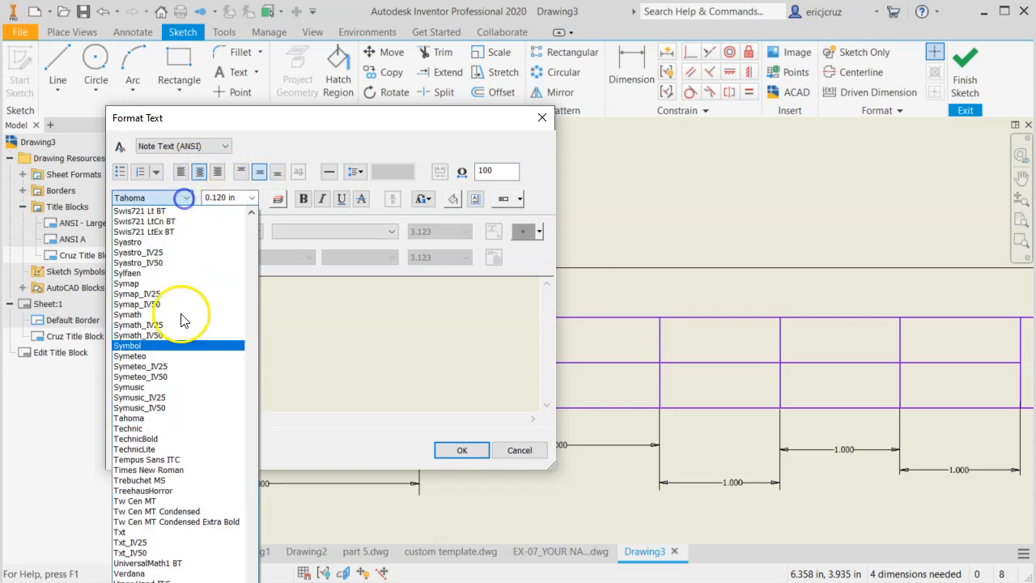
click(162, 429)
click(251, 198)
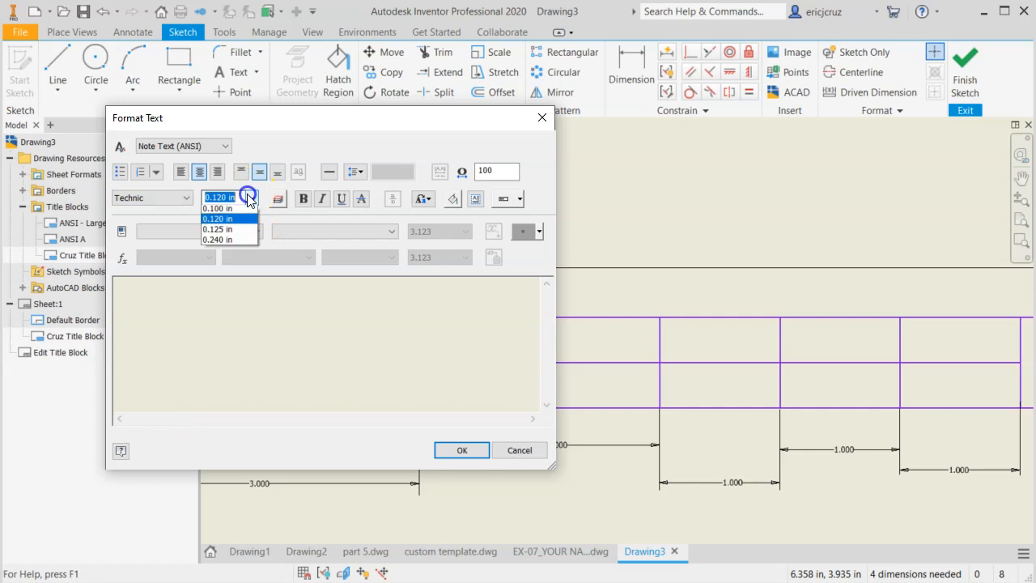
click(234, 212)
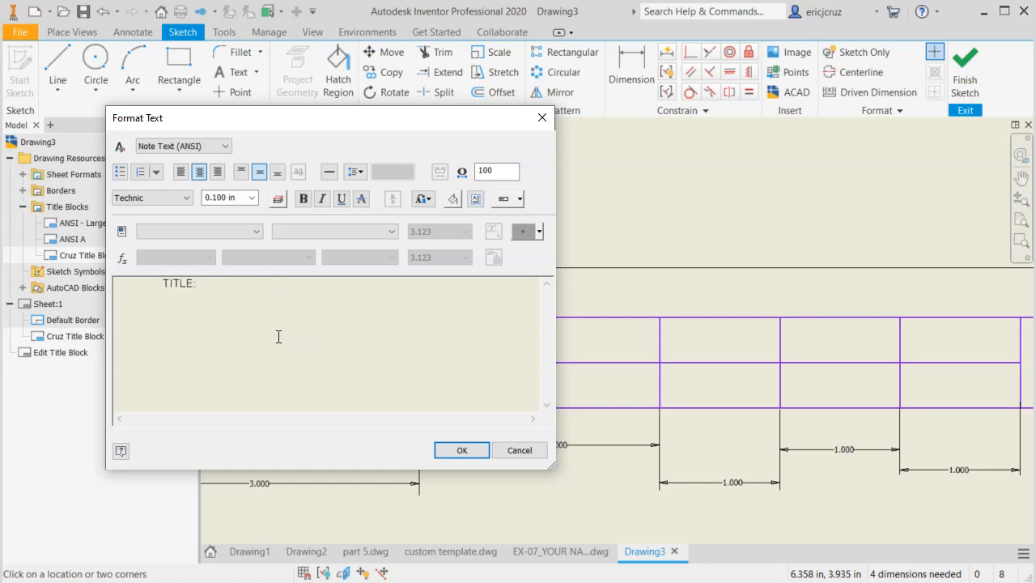
click(470, 450)
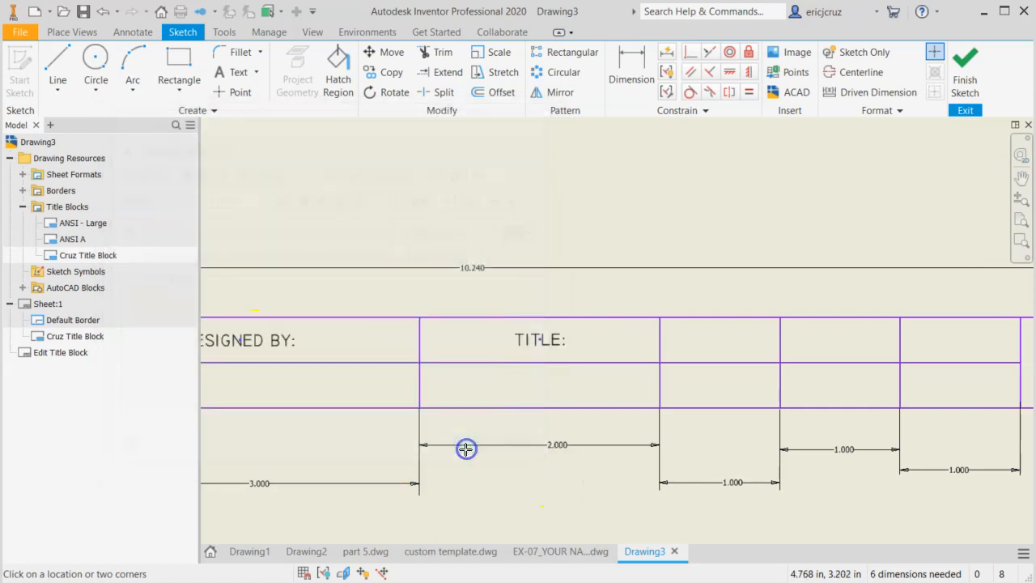
Check the remaining labels in custom template.dwg and place a centre- and middle-justified text box in the upper row of Drawing3's first 1 in cell
click(461, 550)
click(542, 371)
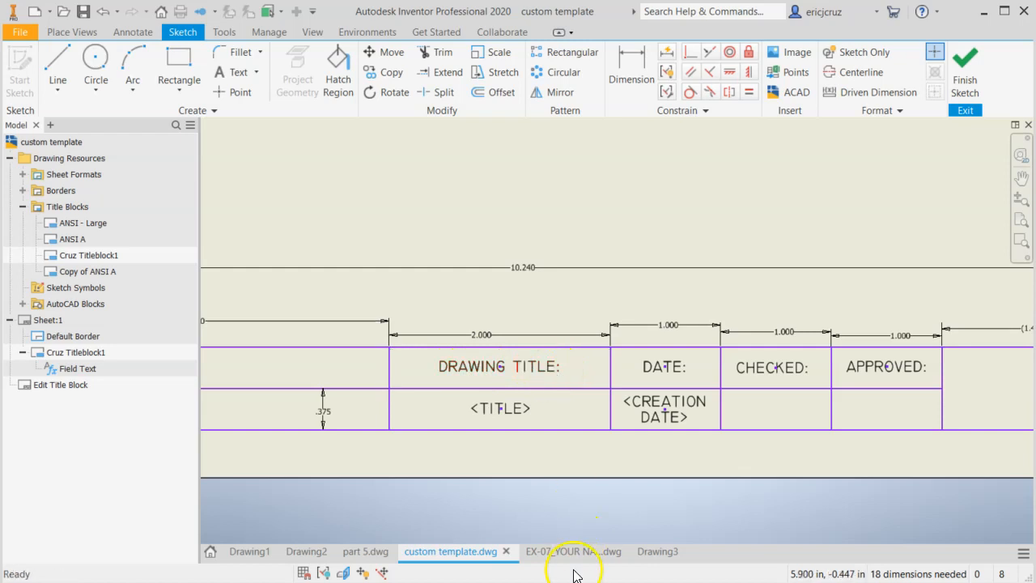
click(652, 551)
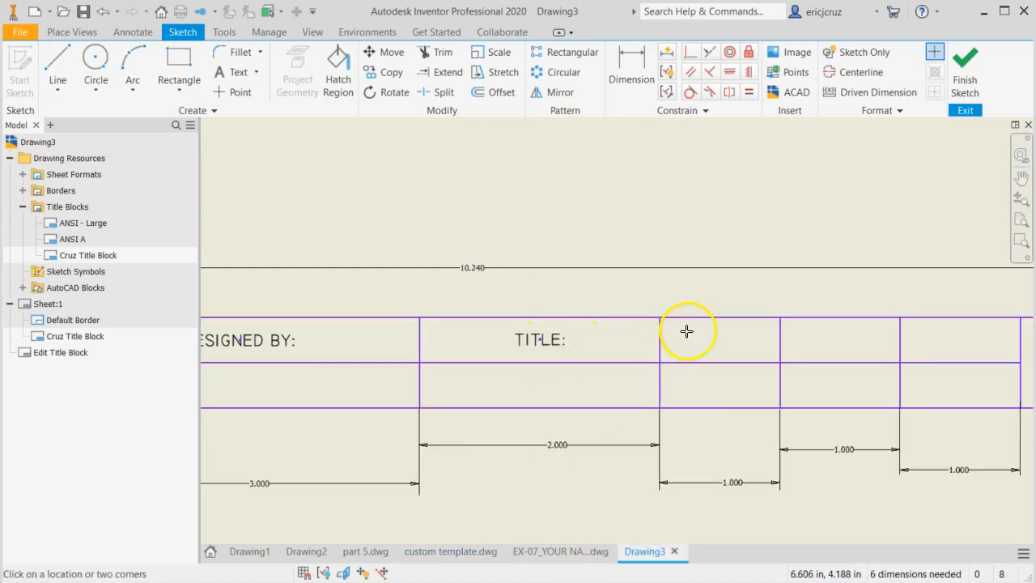
middle_drag(689, 340, 427, 331)
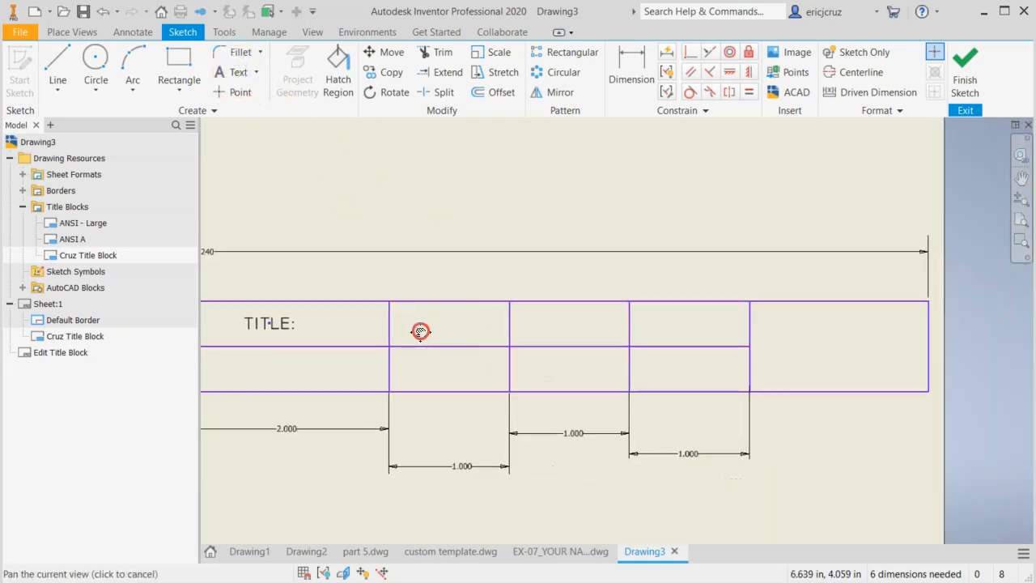
click(390, 302)
click(508, 344)
click(199, 172)
click(258, 173)
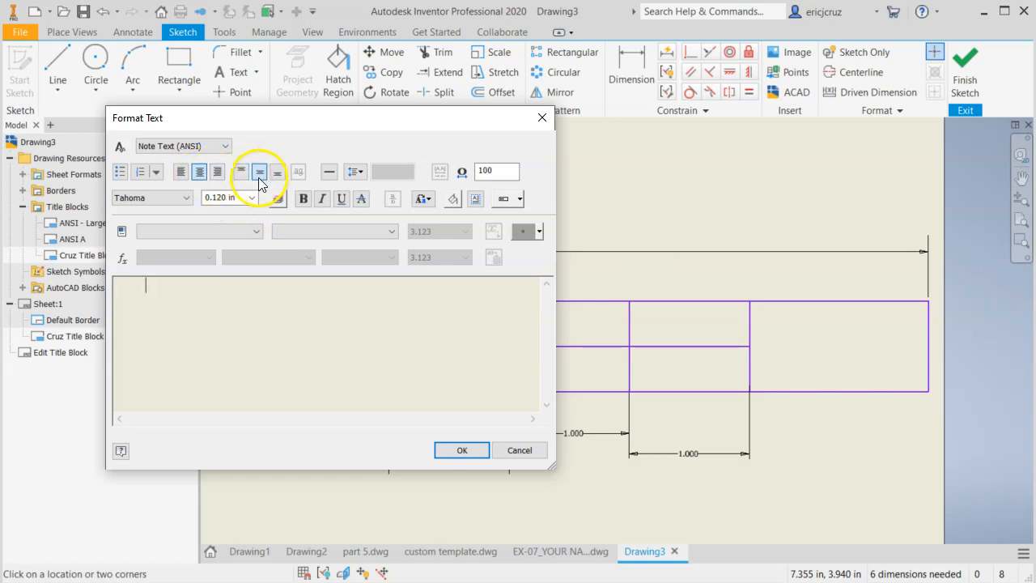
Enter the label "CHECKED:" in the Technic font at a text height of 0.100 in
click(178, 200)
click(144, 425)
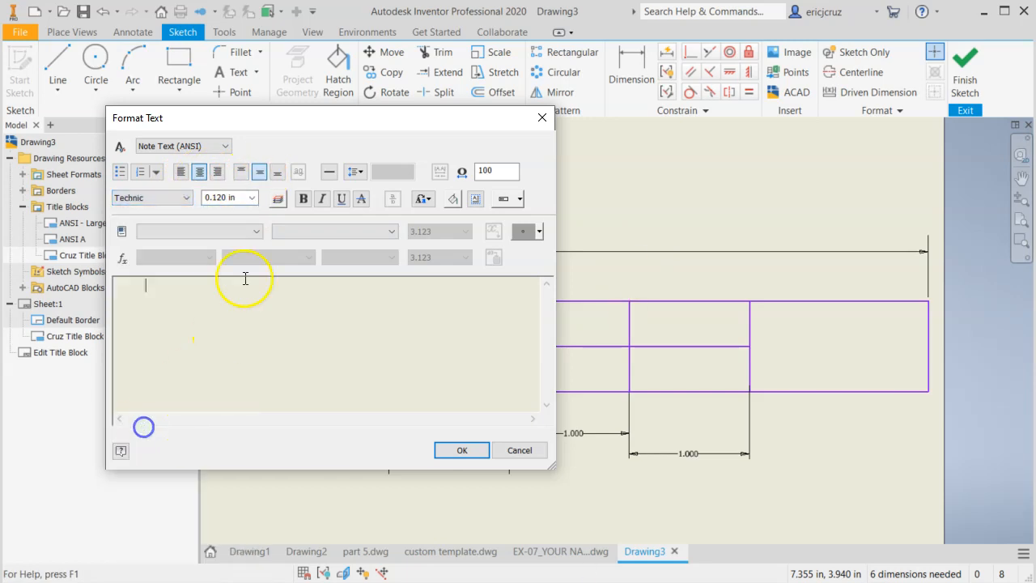
click(252, 198)
click(230, 212)
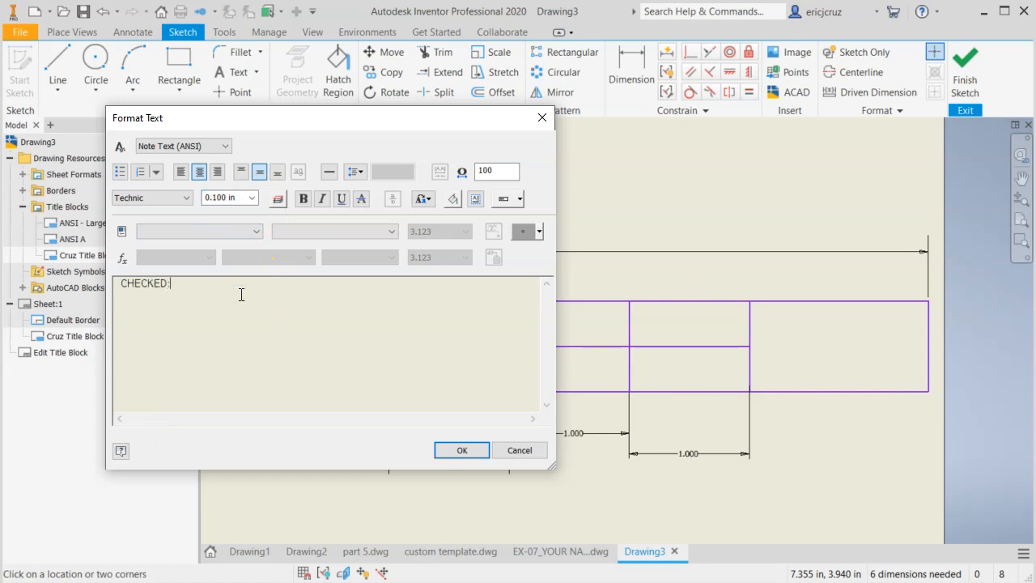
click(462, 450)
Place a text box over the upper row of the second 1 in cell with centre and middle justification
click(231, 73)
click(245, 71)
drag(513, 302, 628, 346)
click(259, 172)
Enter the label "APPROVED:" in the Technic font for the second 1 in cell
click(185, 197)
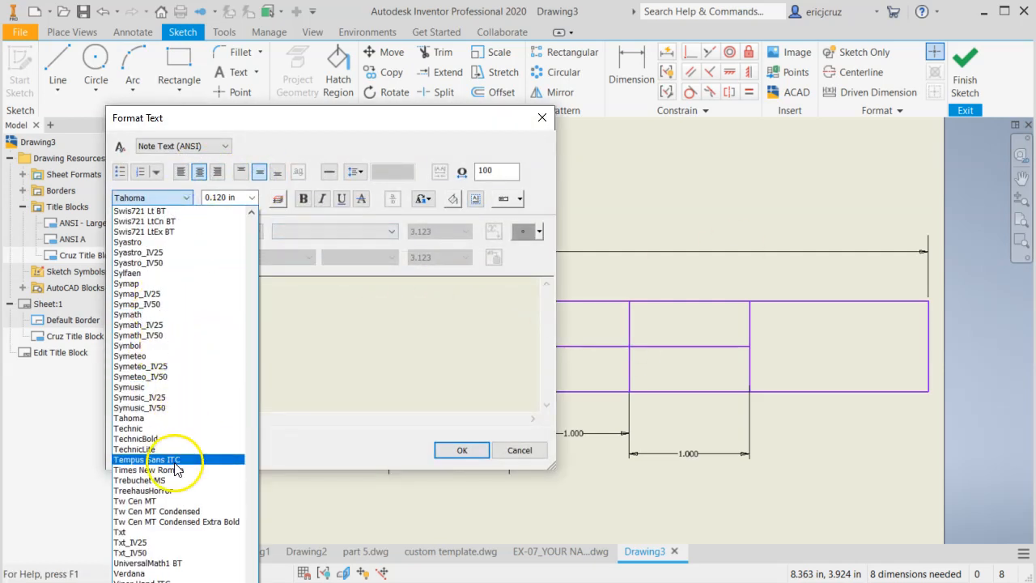
click(165, 428)
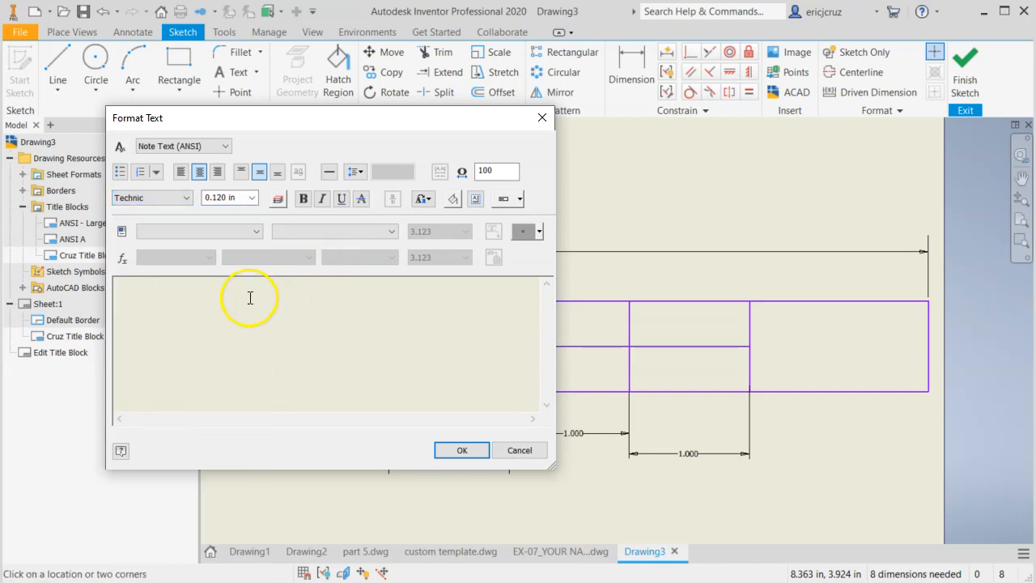
text(APPROVED)
key(Return)
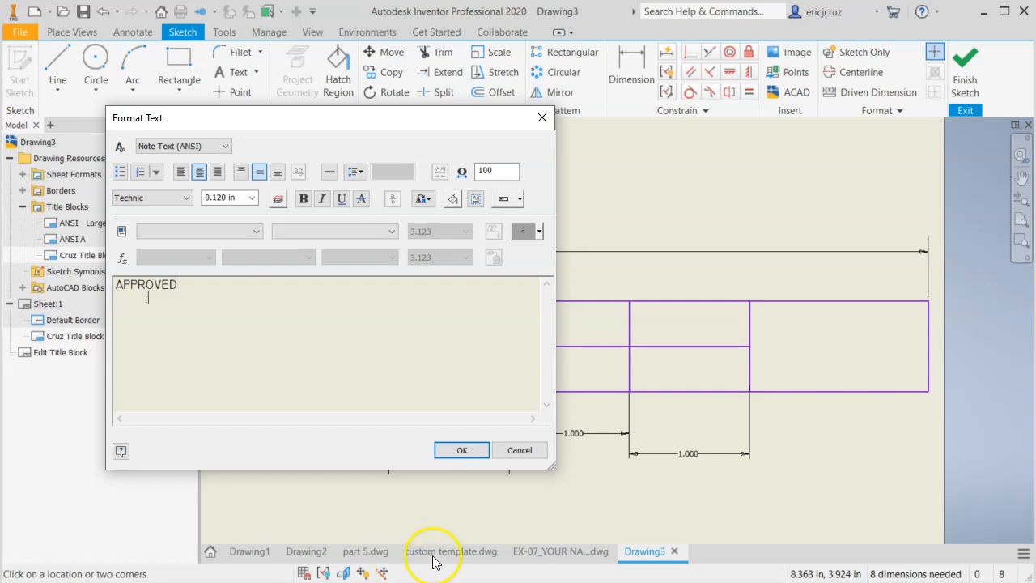
click(461, 450)
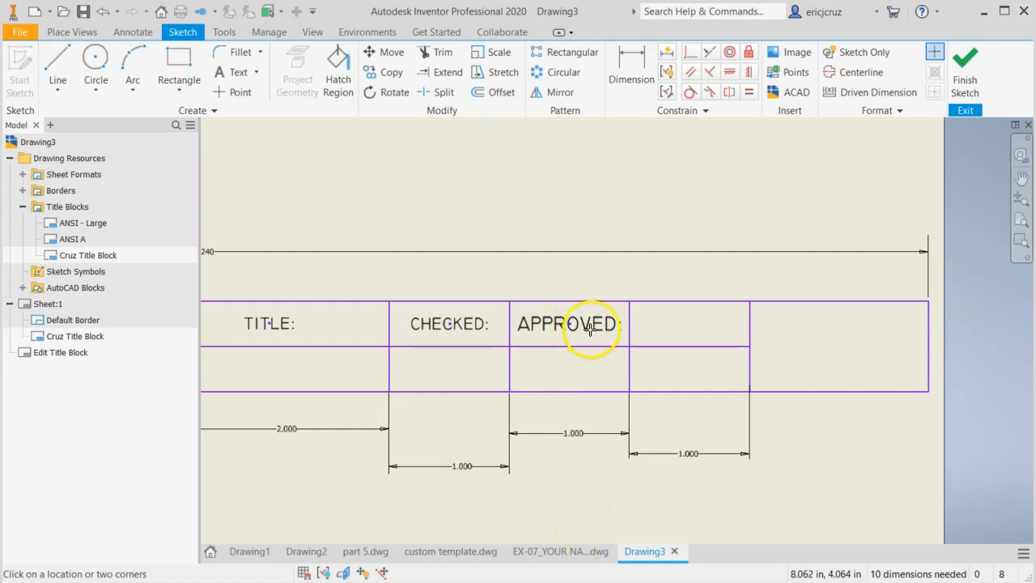
Set the "APPROVED:" label to the Technic font at a text height of 0.100 in
key(Escape)
click(960, 431)
click(559, 331)
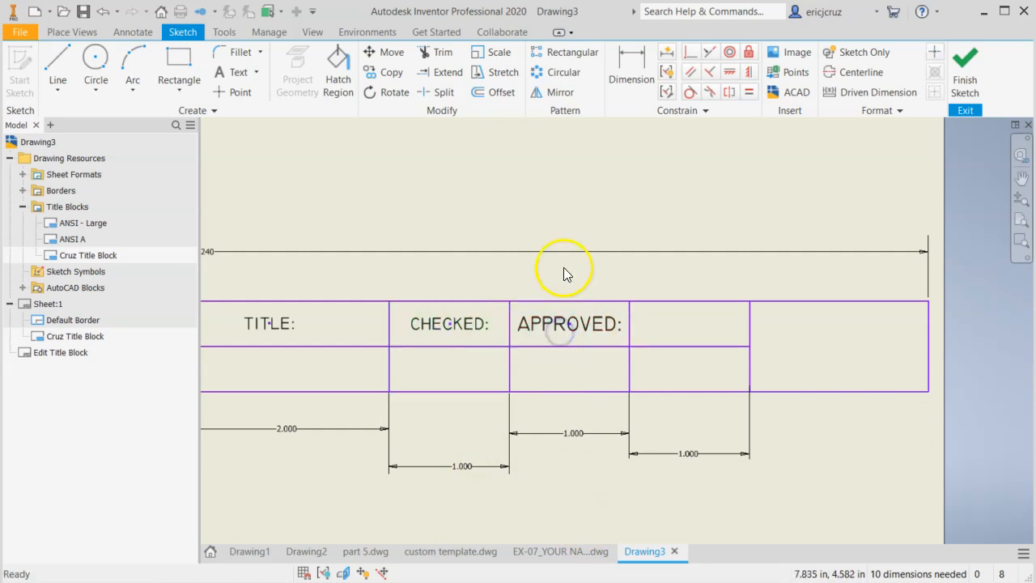
double_click(546, 322)
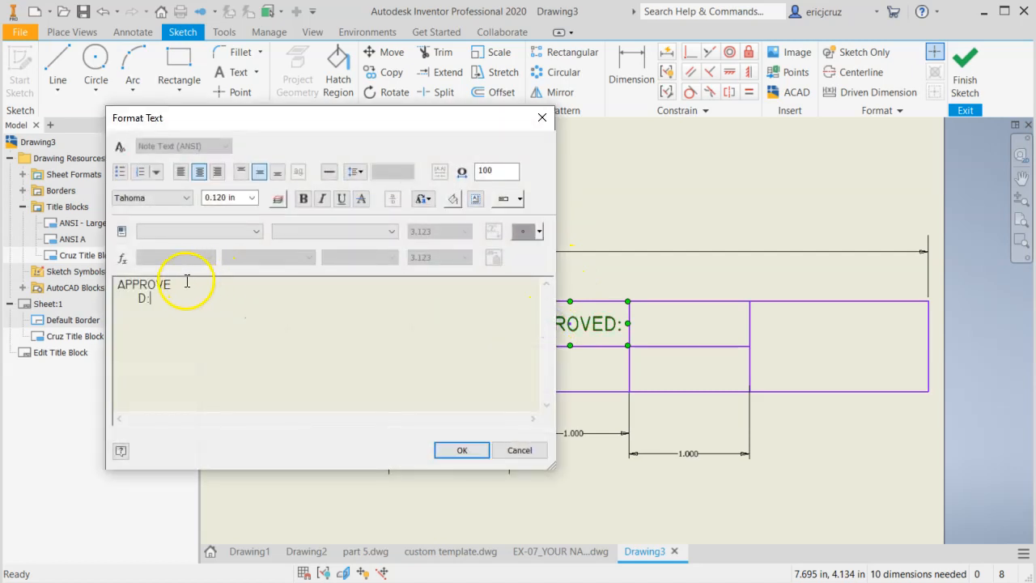
drag(160, 299, 116, 282)
click(251, 198)
click(247, 209)
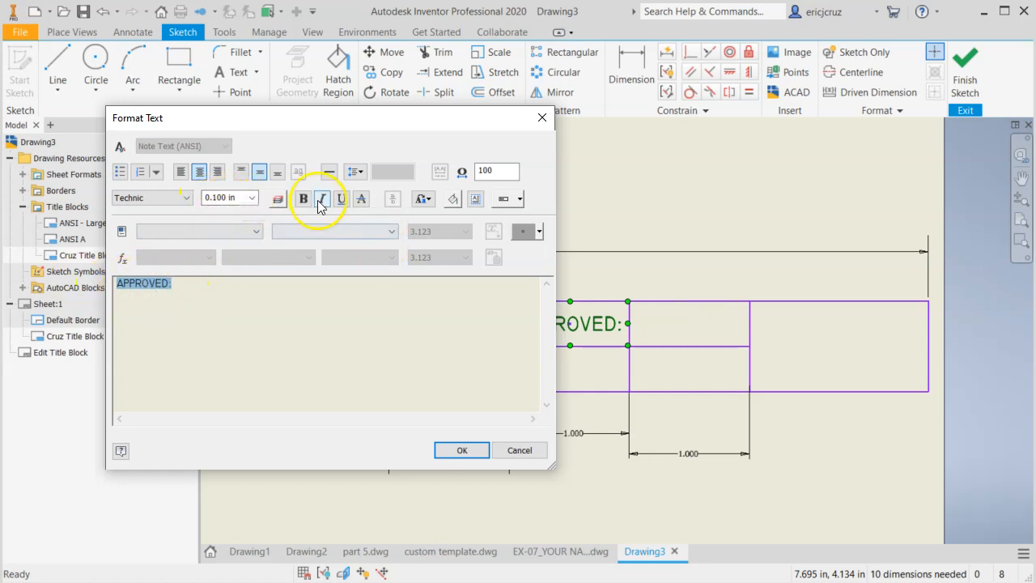
click(485, 452)
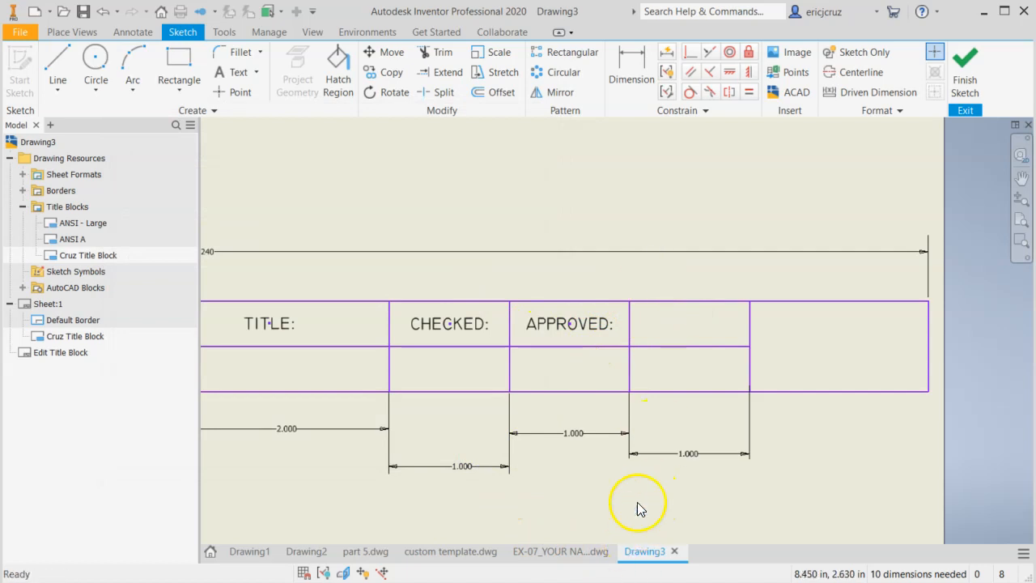
Check the label order in custom template.dwg and move Drawing3's "APPROVED:" and "CHECKED:" labels into the third and second 1 in cells
click(454, 552)
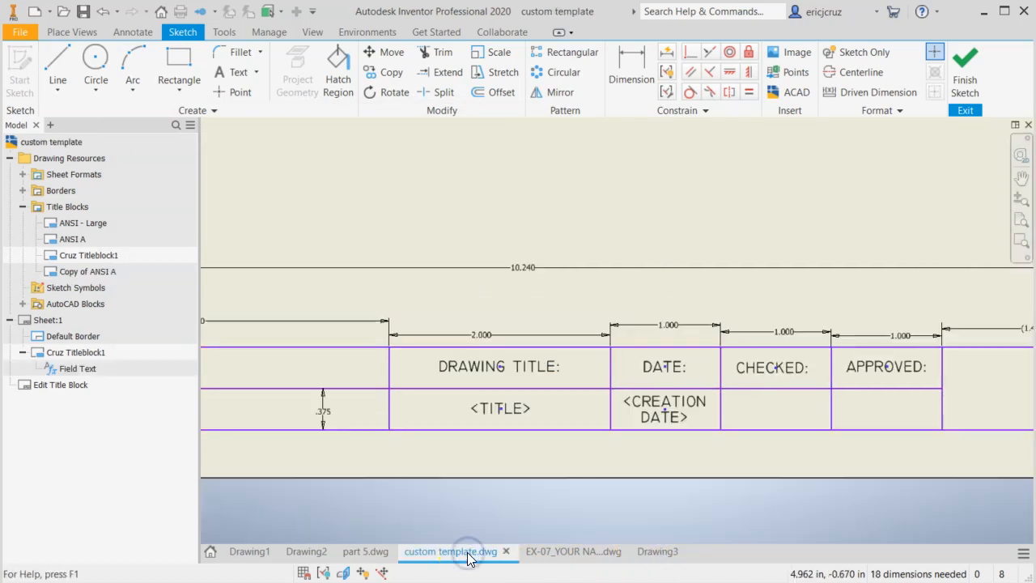
click(658, 552)
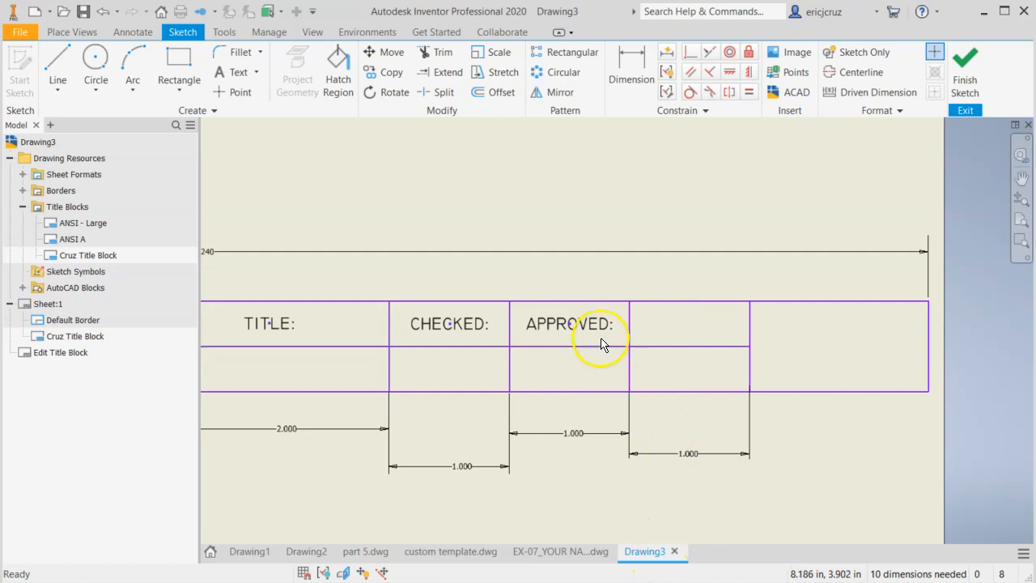
drag(576, 325, 695, 326)
drag(467, 323, 584, 326)
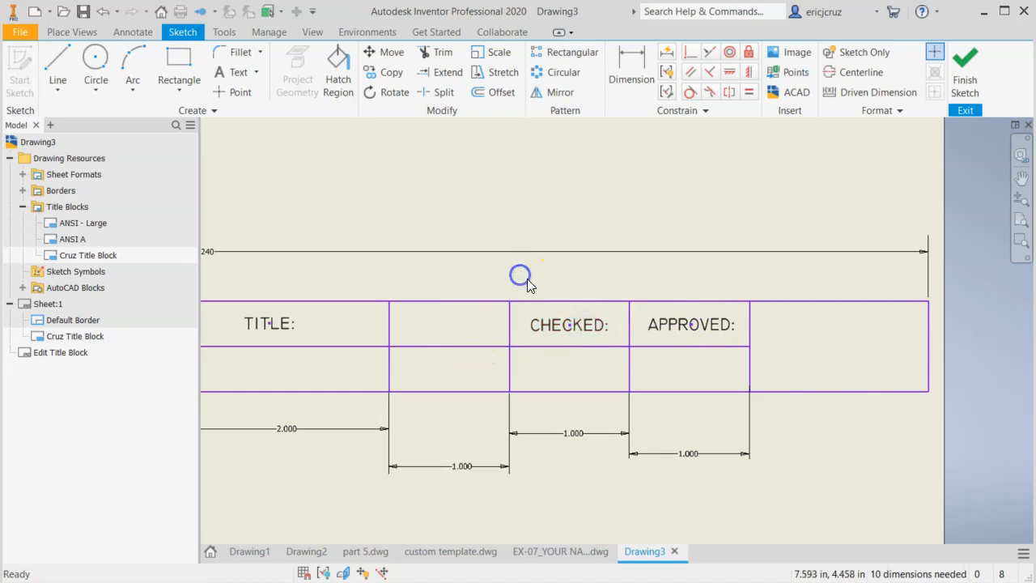
click(238, 72)
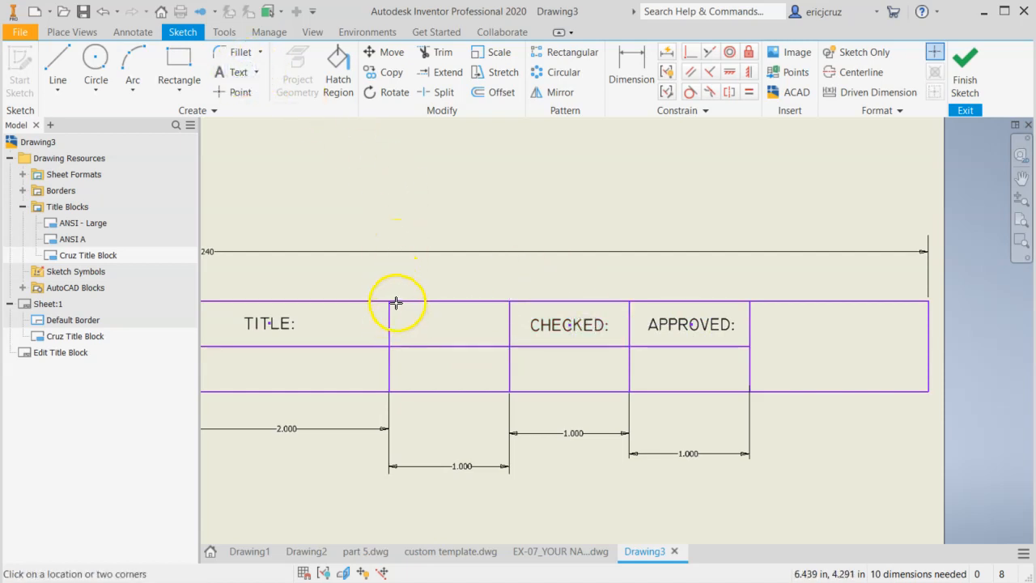
key(Escape)
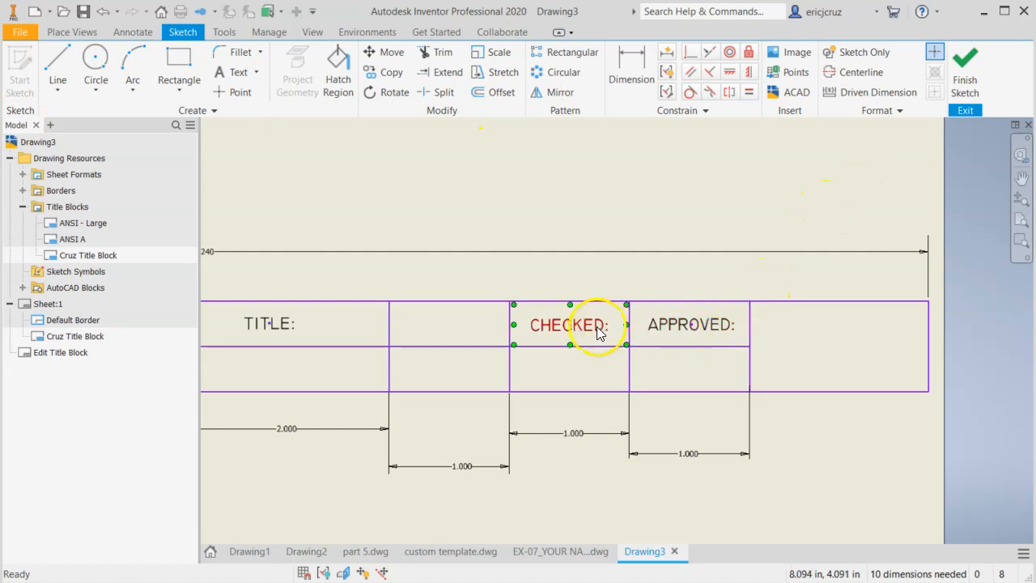
mouse_move(565, 327)
mouse_down()
mouse_move(456, 329)
mouse_move(608, 326)
mouse_move(530, 316)
mouse_move(578, 324)
mouse_move(564, 324)
mouse_up()
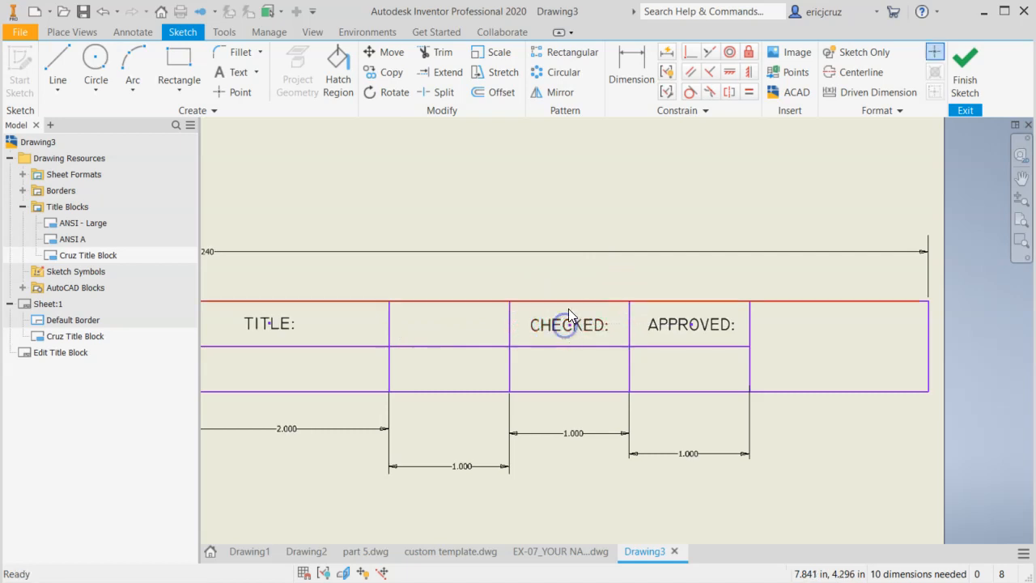
Place a centre- and middle-justified text box over the upper row of the first 1 in cell
click(235, 73)
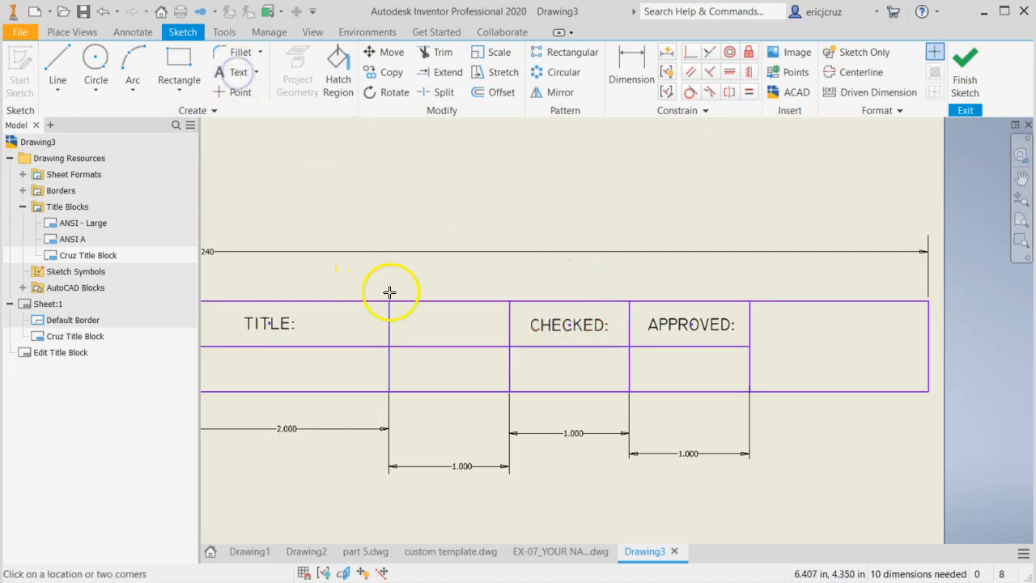
drag(395, 304, 506, 342)
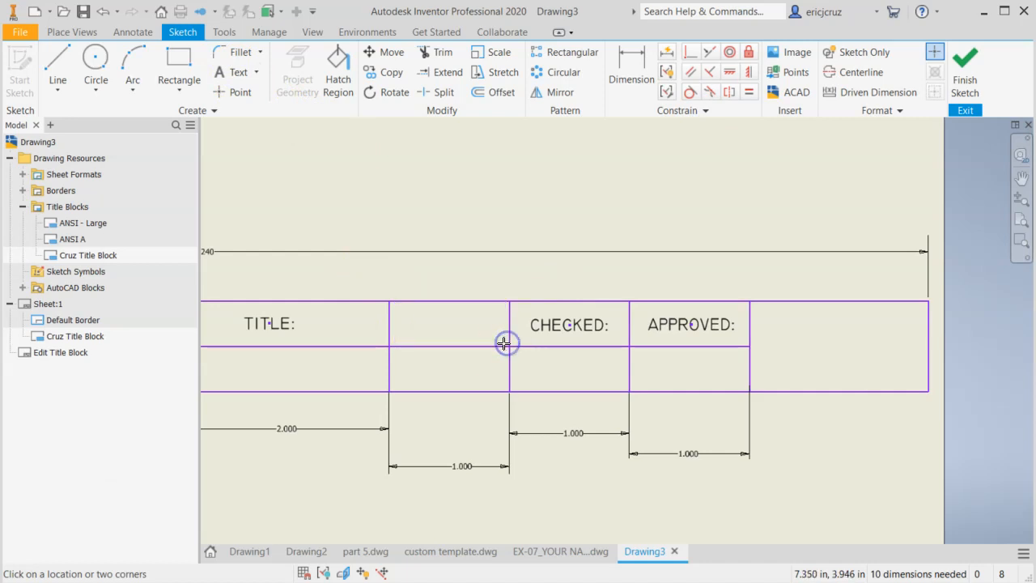
click(199, 172)
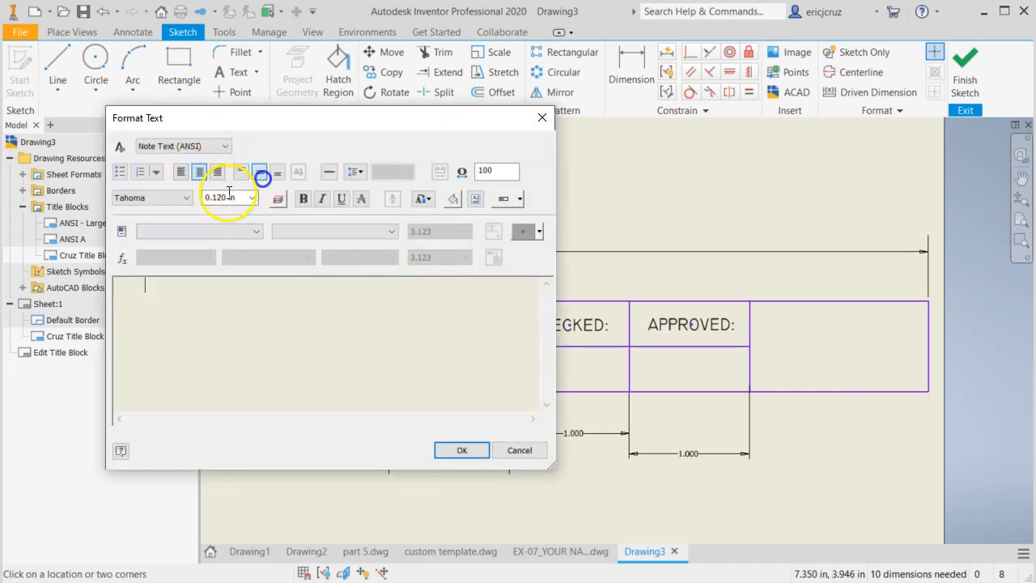
Enter the label "DATE:" in the Technic font at a text height of 0.100 in
click(166, 199)
click(172, 416)
click(252, 198)
click(220, 206)
click(213, 283)
text(DATE:)
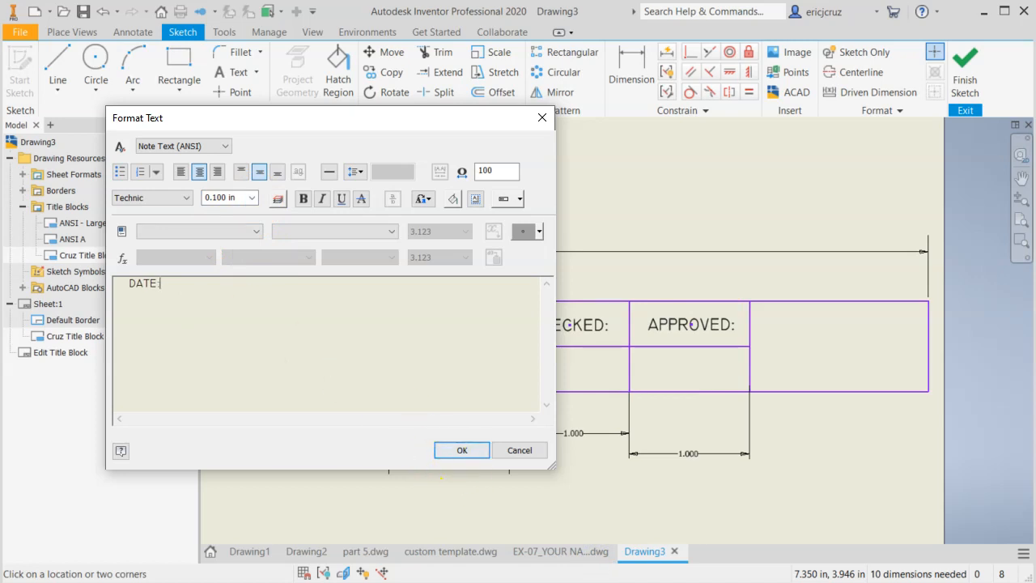
click(462, 450)
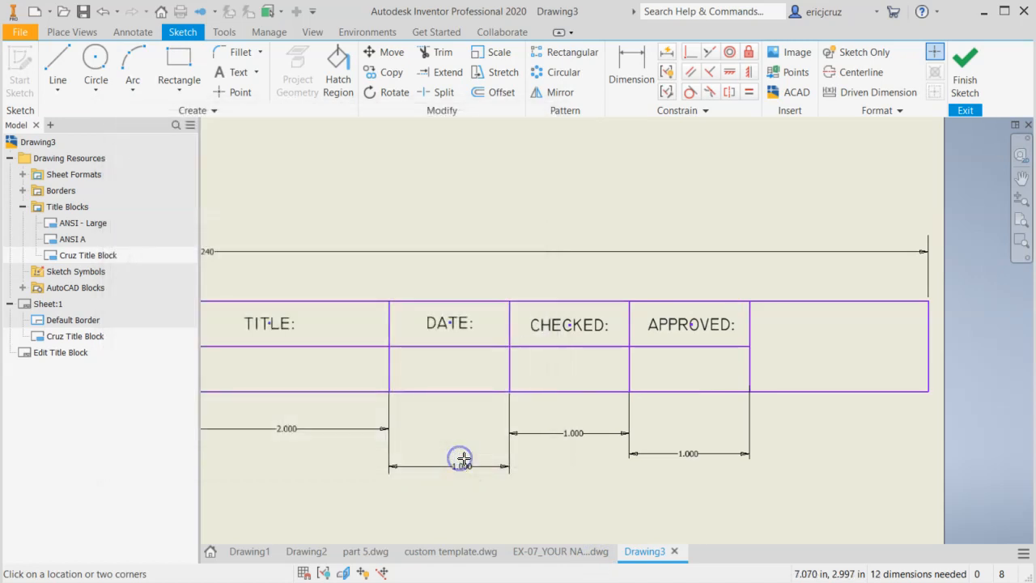
Place a text box over the lower row of the 3 in cell below "DESIGNED BY:" with centre and middle justification
middle_drag(576, 455, 762, 446)
mouse_move(358, 463)
middle_down()
mouse_move(569, 461)
mouse_move(446, 435)
mouse_move(482, 410)
mouse_move(514, 417)
middle_up()
scroll(570, 460, down, 3)
click(425, 376)
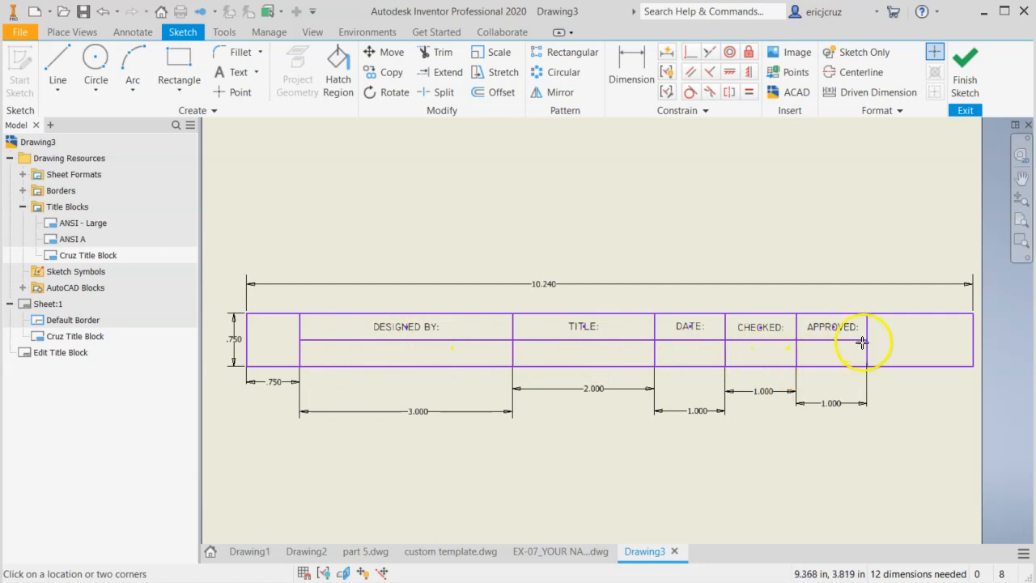
scroll(406, 419, up, 3)
middle_drag(405, 418, 462, 477)
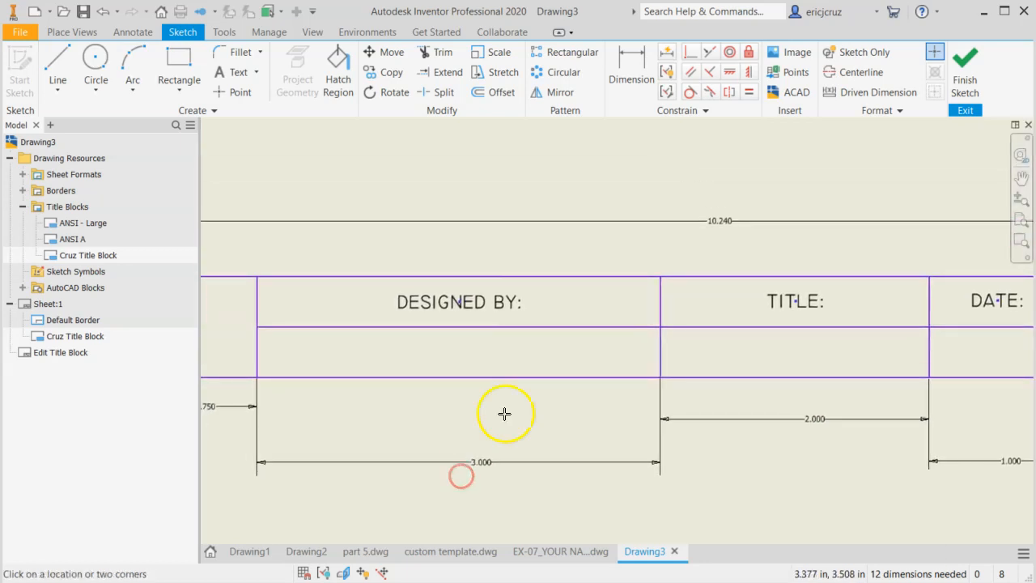
click(230, 71)
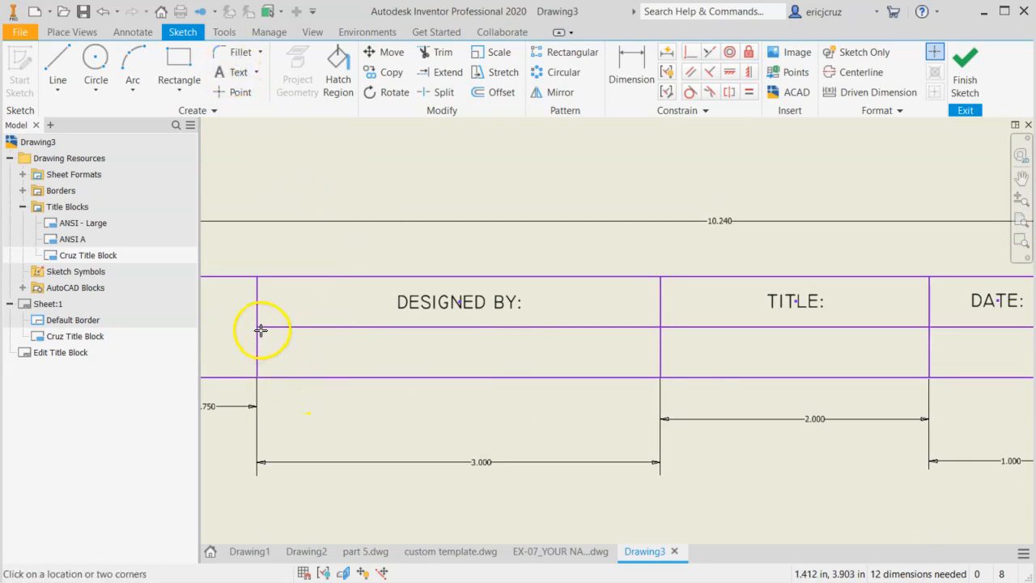
drag(262, 329, 659, 377)
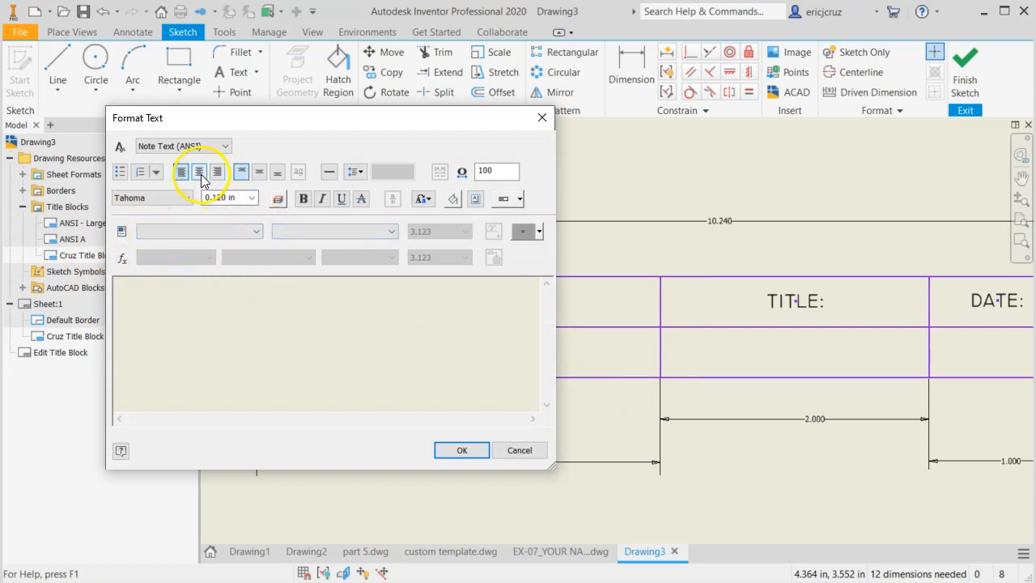
click(200, 172)
click(260, 173)
Set the "DESIGNED BY:" cell's lower text box to the Technic font at a height of 0.100 in
click(175, 202)
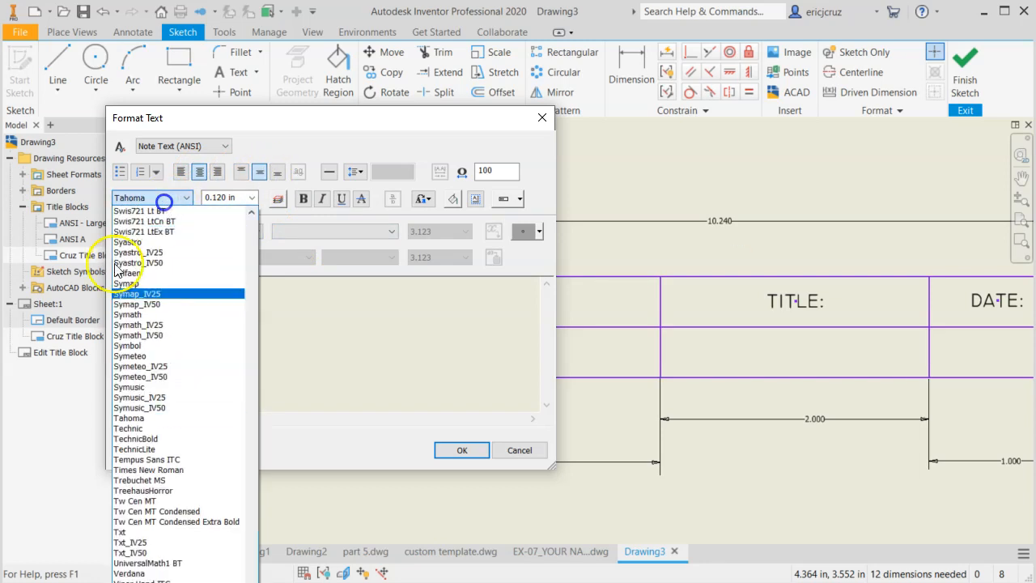
click(139, 435)
click(251, 197)
click(228, 209)
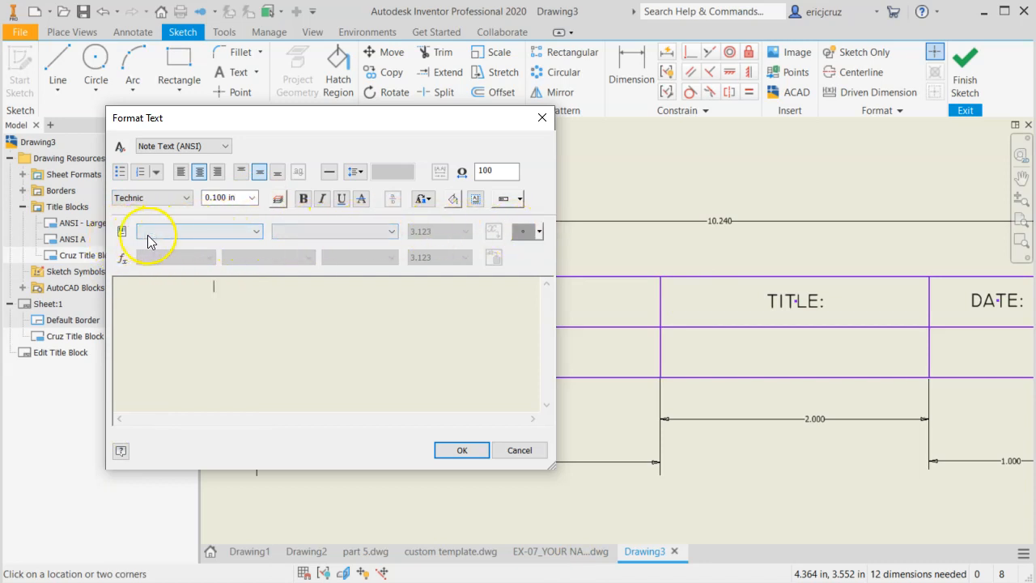
Insert the AUTHOR field from Properties - Drawing into the text box below "DESIGNED BY:"
click(256, 232)
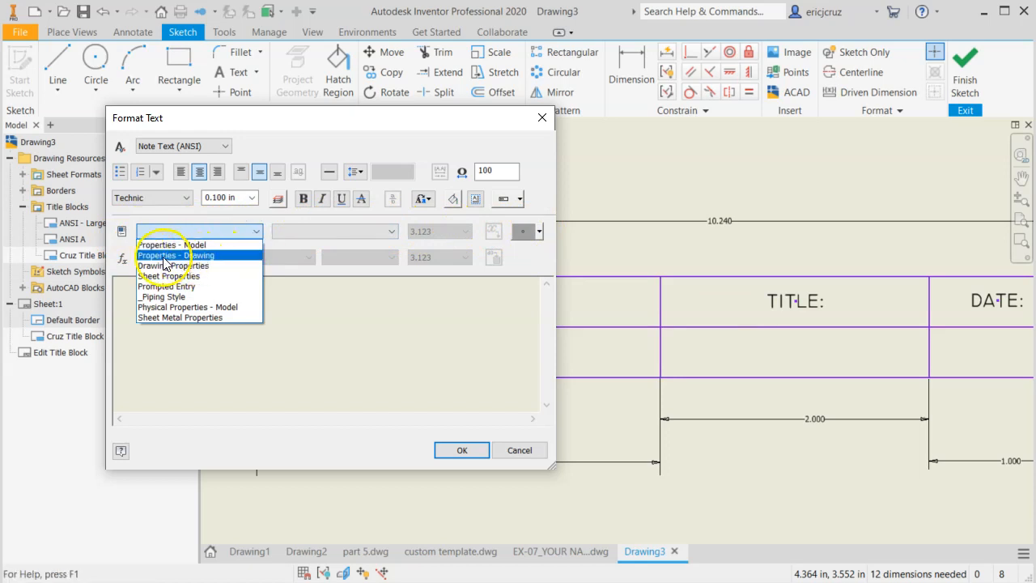
click(174, 255)
click(298, 233)
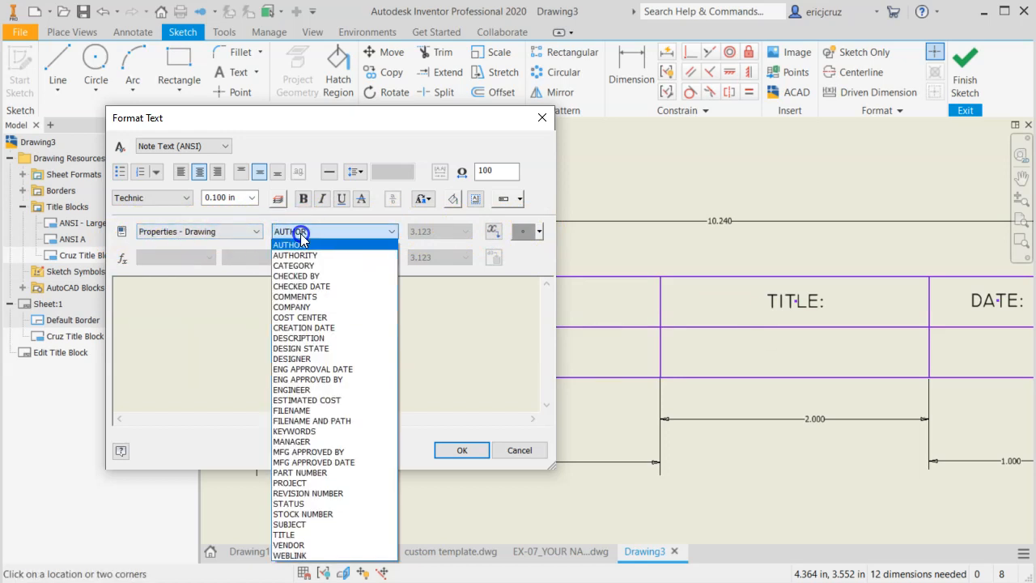
click(300, 233)
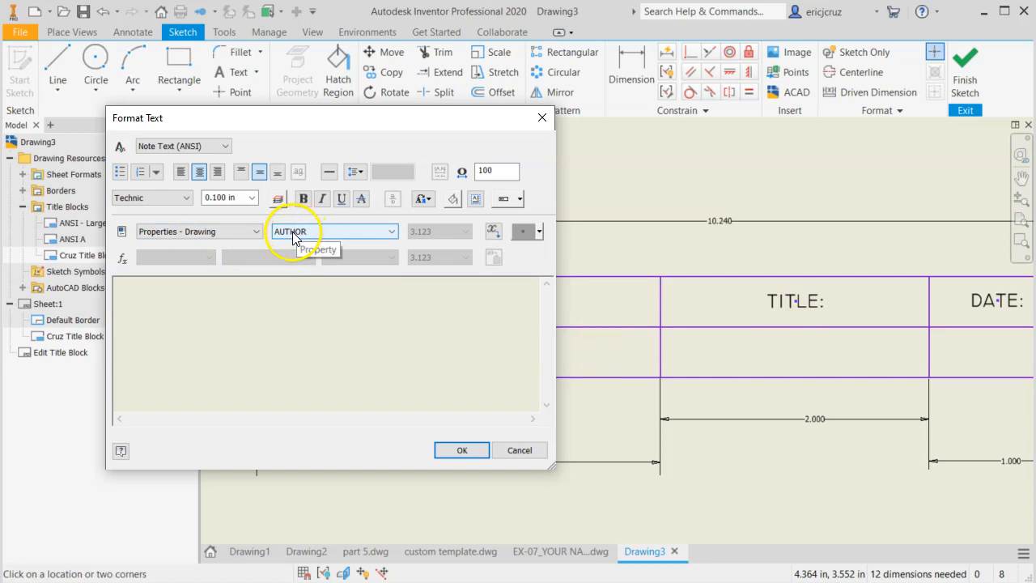
click(494, 232)
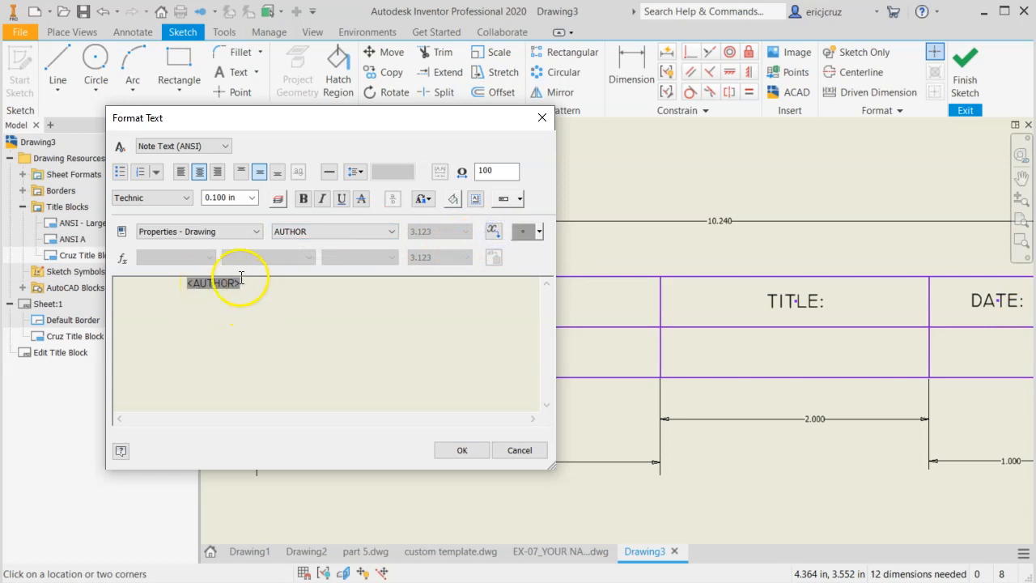
click(461, 450)
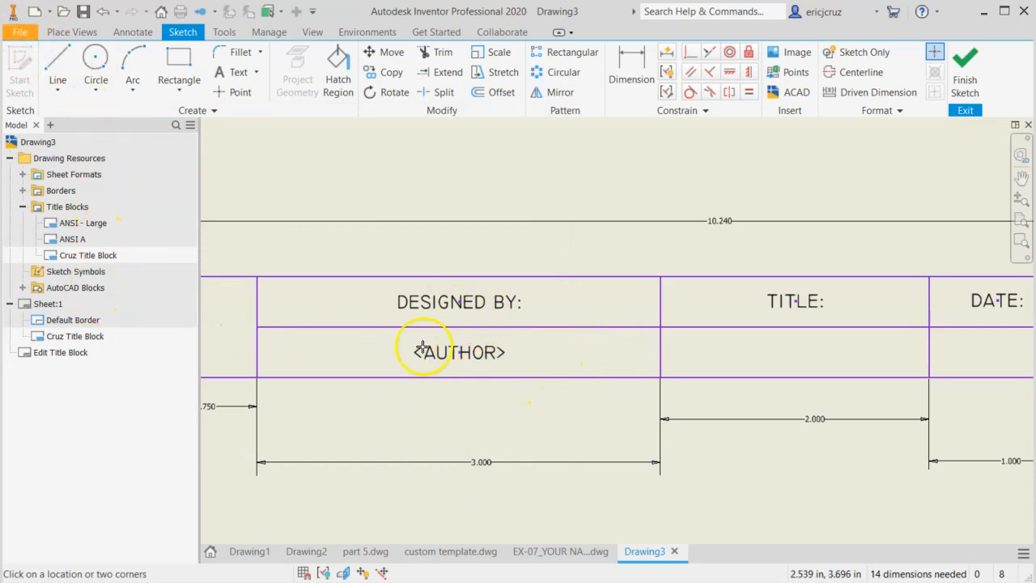
Place a centre- and middle-justified text box over the lower row of the 2 in cell below "TITLE:"
middle_drag(734, 353, 448, 353)
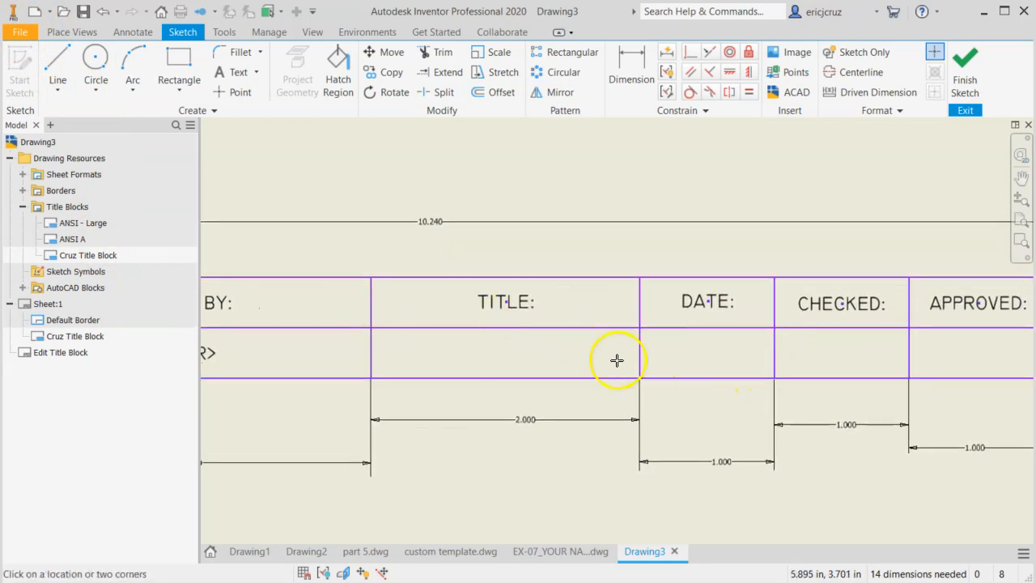
click(374, 331)
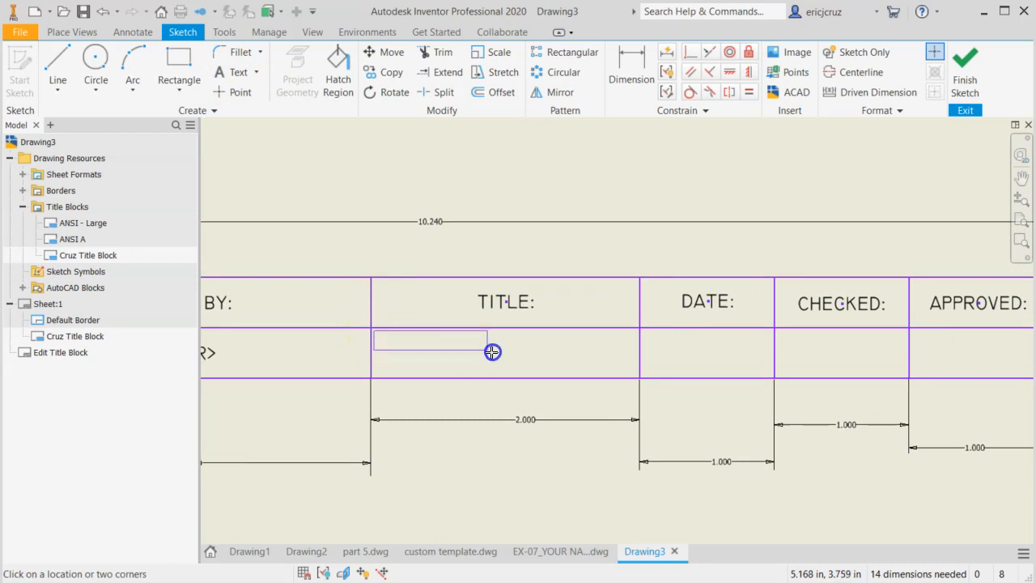
click(637, 378)
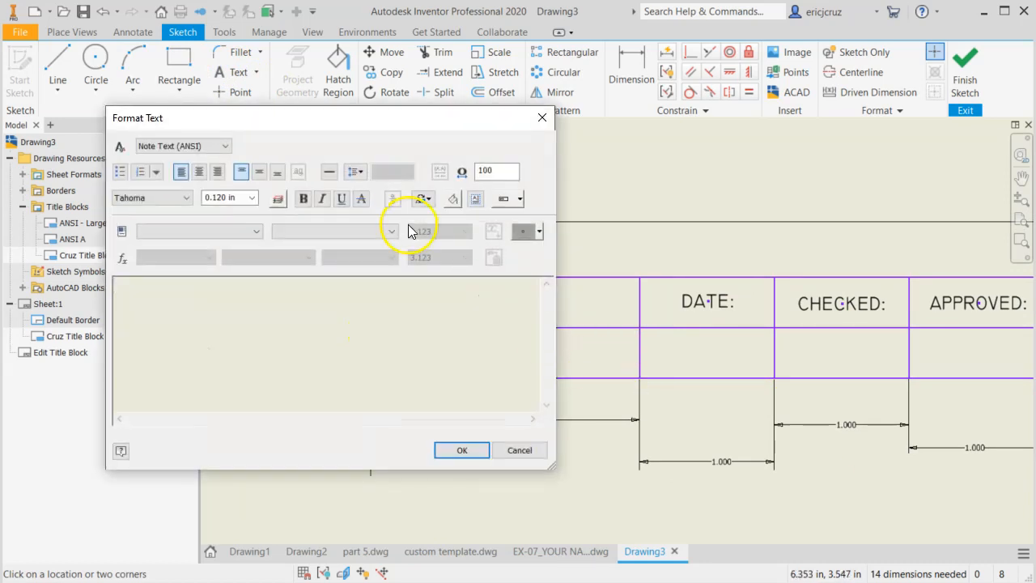
click(199, 172)
click(259, 172)
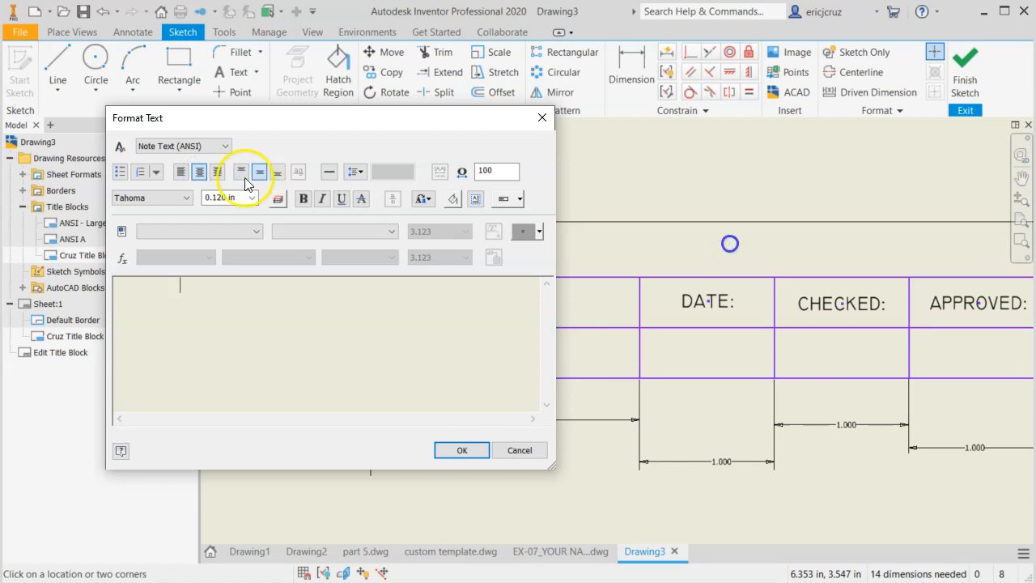
Set the text box below "TITLE:" to the Technic font at a height of 0.100 in
click(169, 201)
scroll(169, 324, up, 2)
click(157, 421)
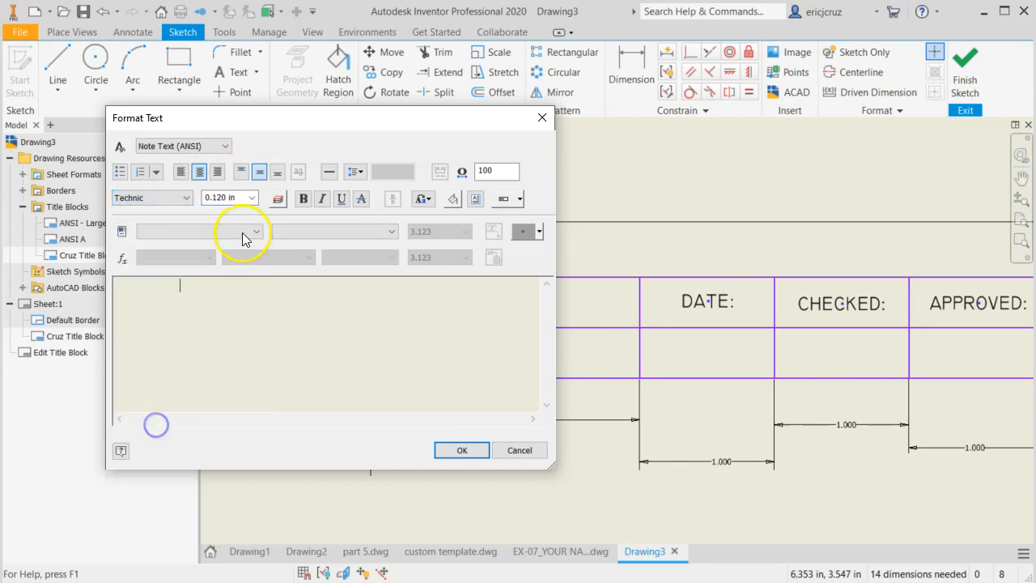
click(251, 202)
click(227, 221)
Insert the TITLE field from Properties - Drawing into the text box below "TITLE:"
click(258, 231)
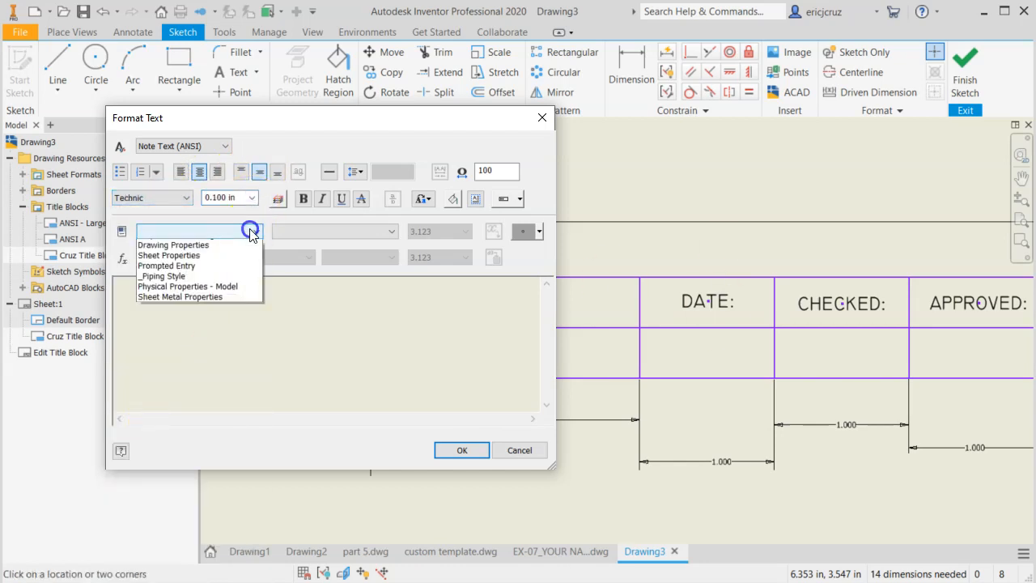
click(202, 255)
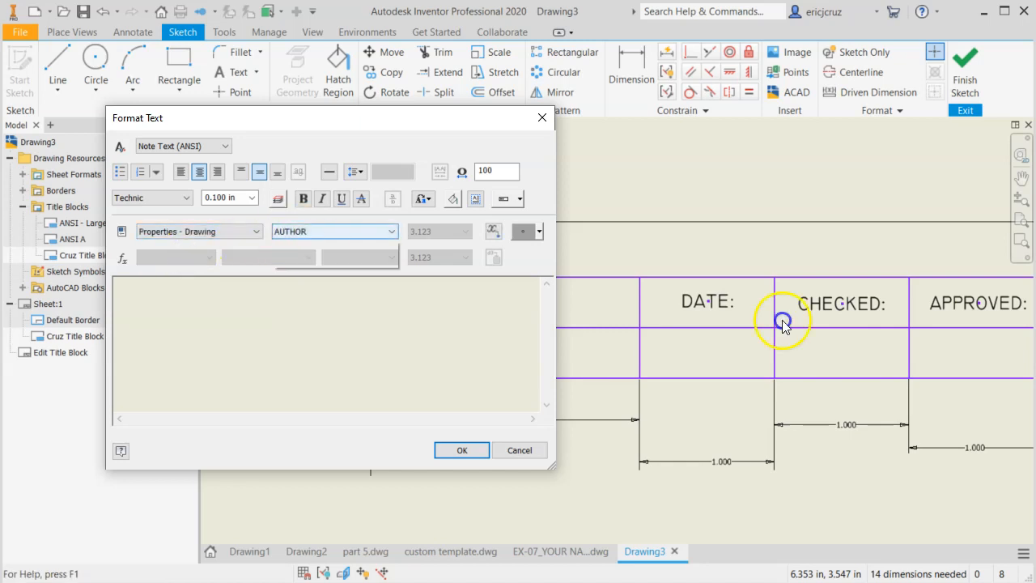
click(300, 233)
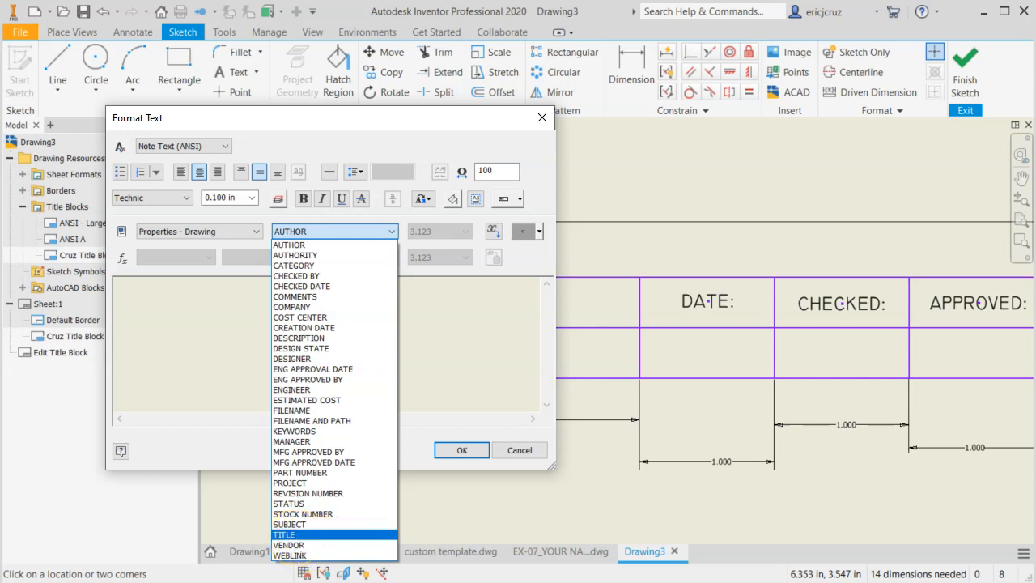
click(287, 535)
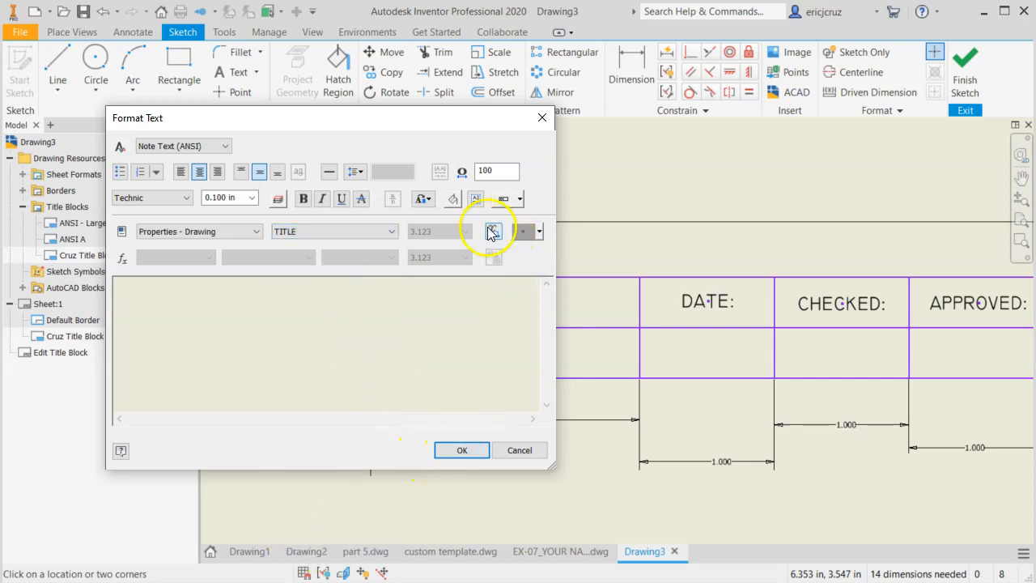
click(491, 233)
click(458, 450)
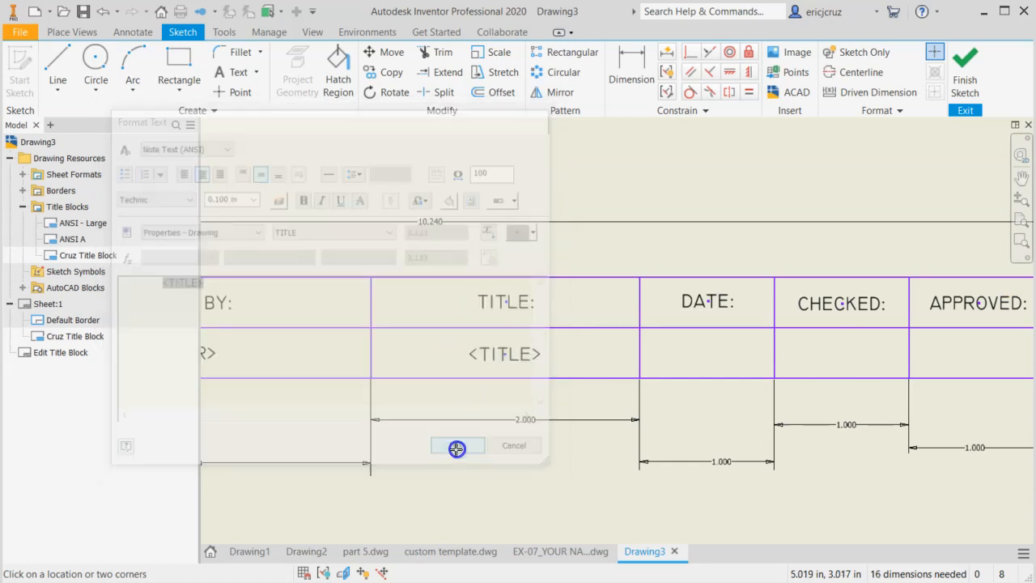
Place a centre- and middle-justified text box over the lower row of the 1 in cell below "DATE:"
middle_drag(690, 341, 458, 338)
click(231, 71)
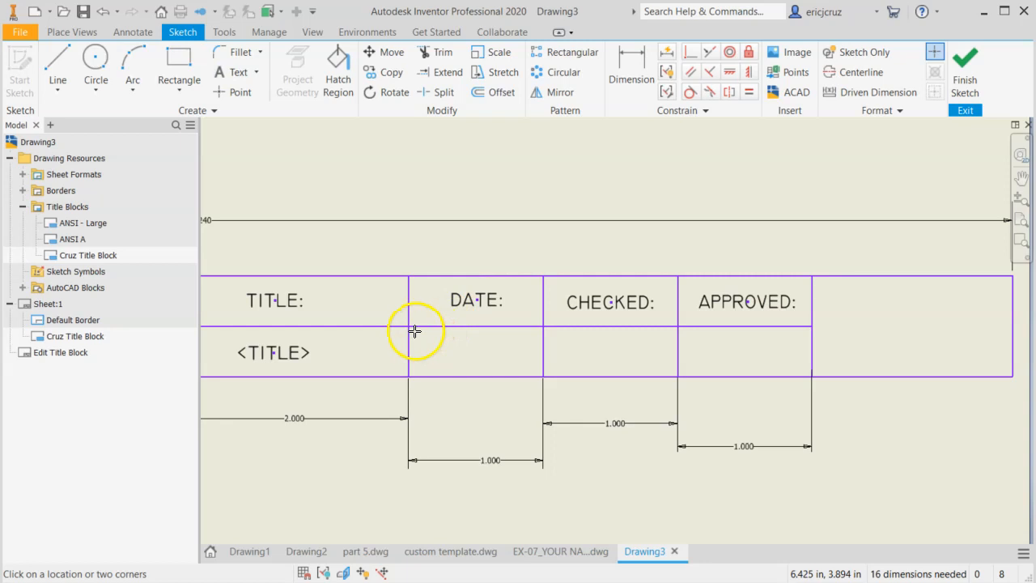
drag(413, 328, 541, 374)
click(199, 172)
click(259, 173)
Set the text box below "DATE:" to the Technic font at a height of 0.100 in
click(174, 197)
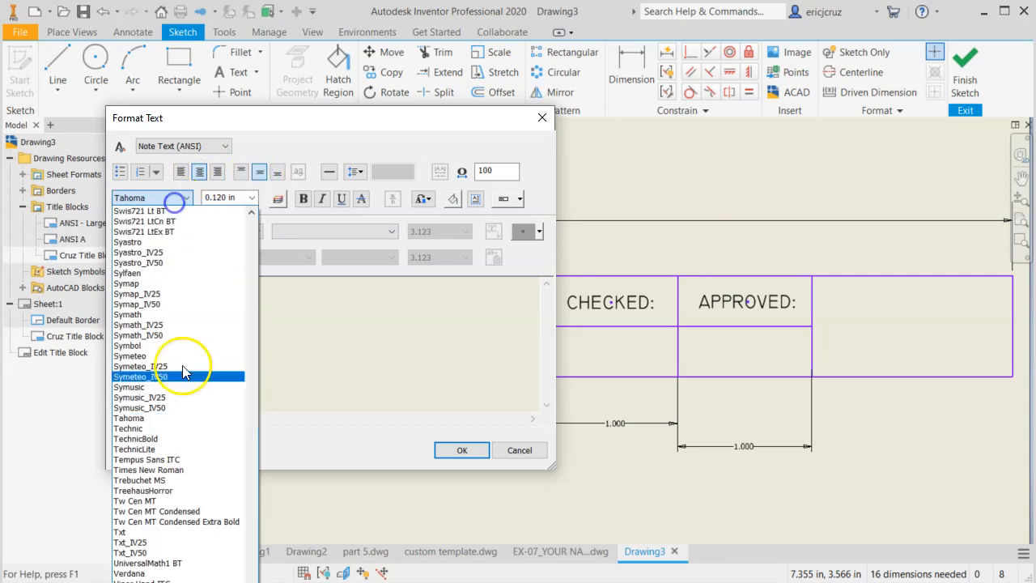
click(161, 431)
click(241, 205)
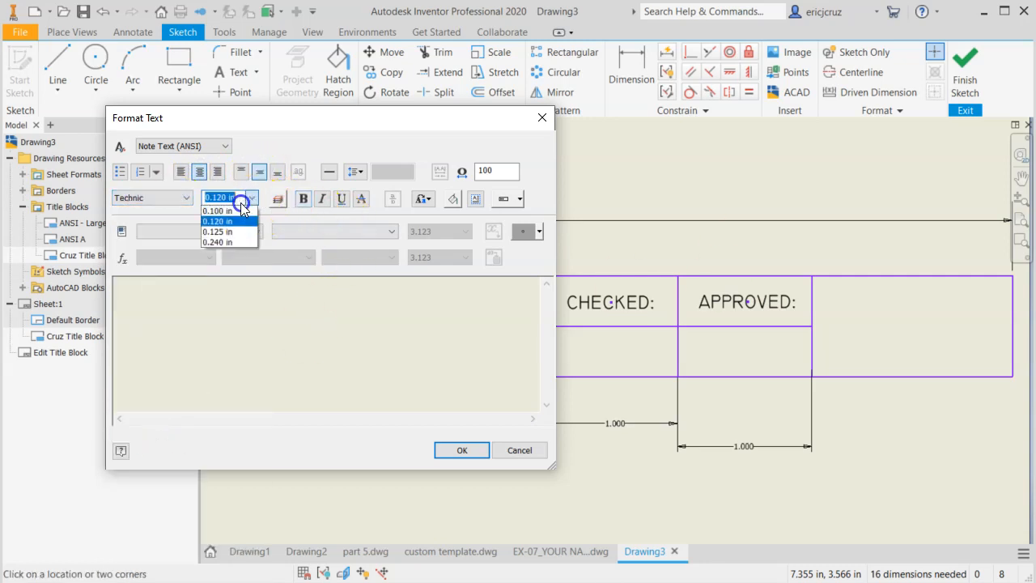
Insert the CREATION DATE field from Properties - Drawing into the text box below "DATE:"
click(251, 231)
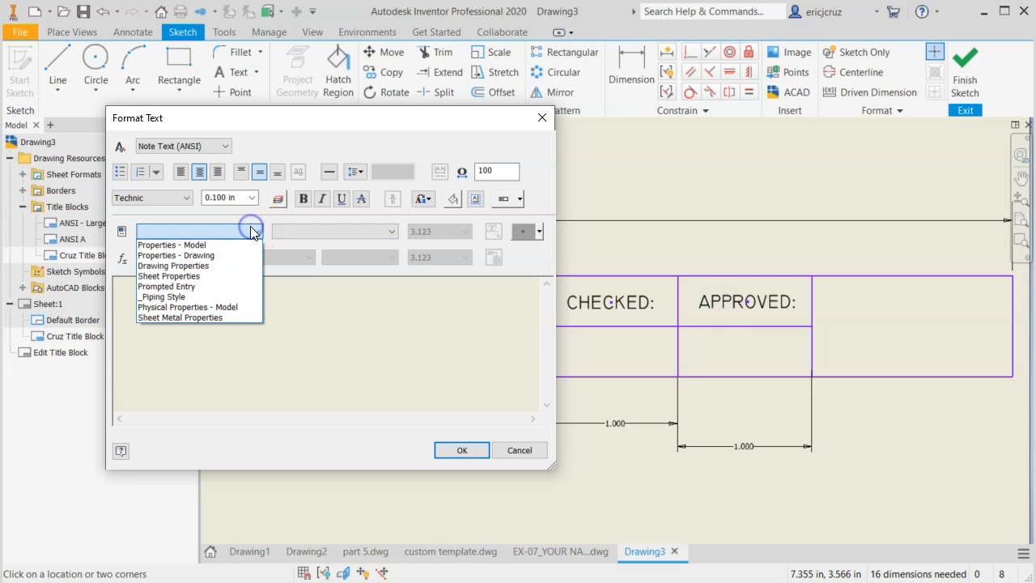
click(176, 255)
click(307, 232)
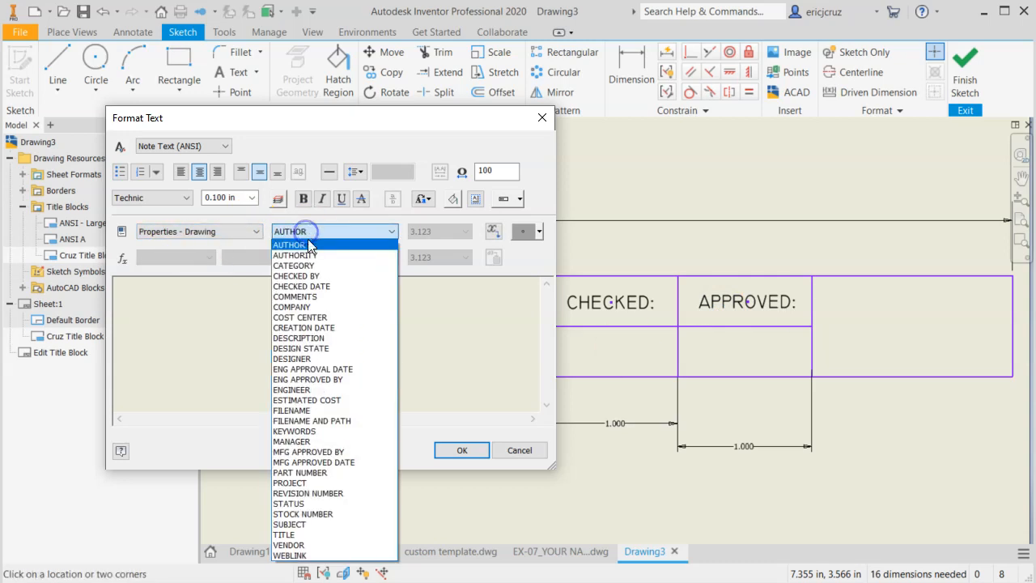
click(306, 328)
click(493, 232)
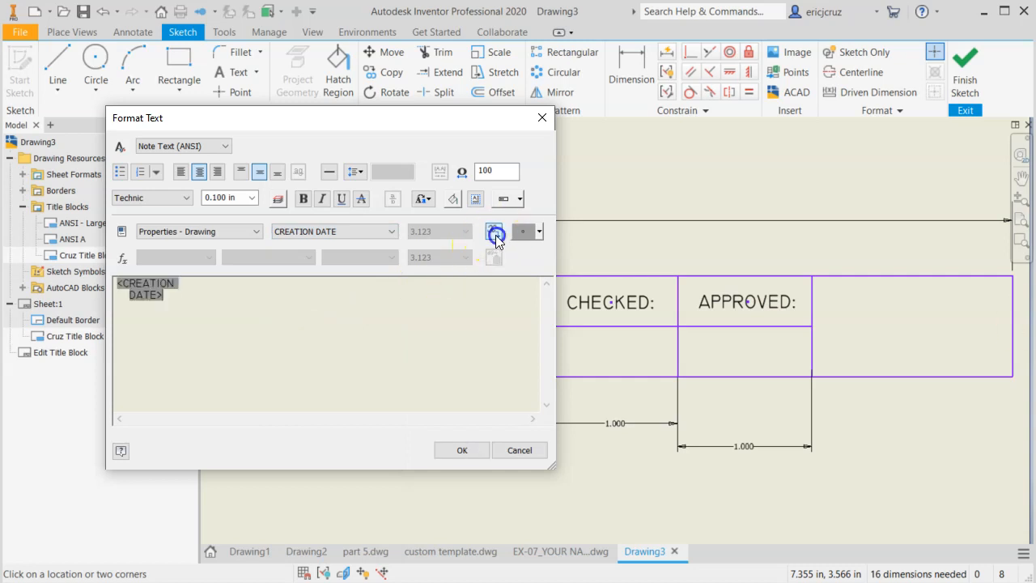
click(461, 449)
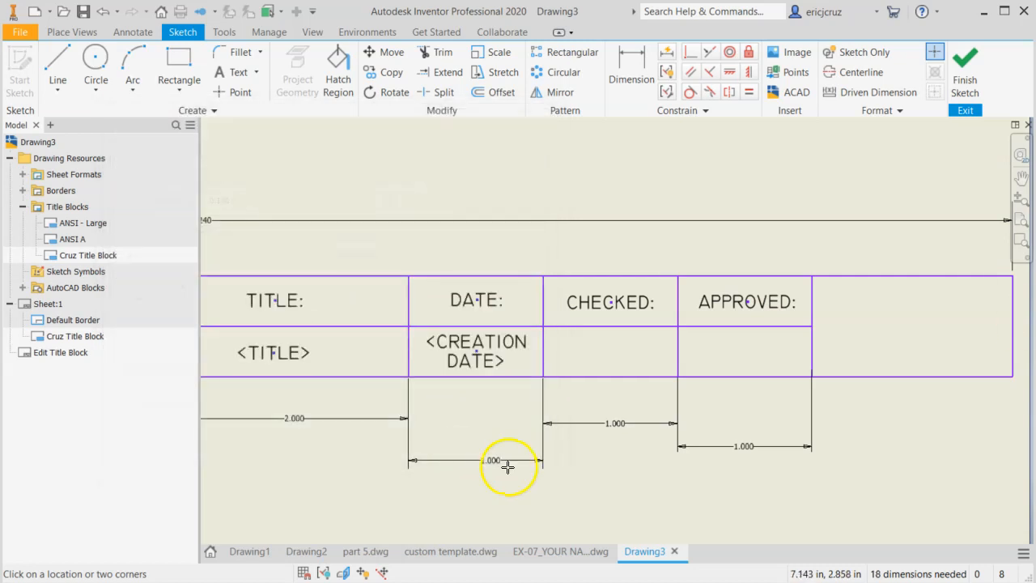
Draw an image frame that fills the empty 0.75 in square cell beside the "DESIGNED BY:" cell
scroll(586, 453, down, 2)
mouse_move(639, 429)
middle_down()
mouse_move(853, 414)
mouse_move(792, 413)
middle_up()
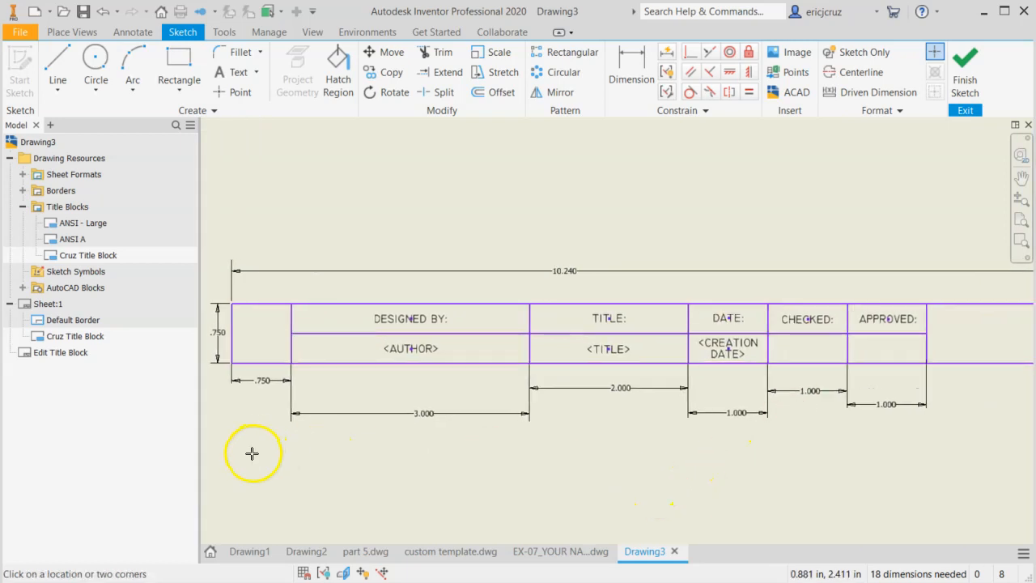
middle_drag(255, 451, 358, 456)
scroll(359, 334, up, 3)
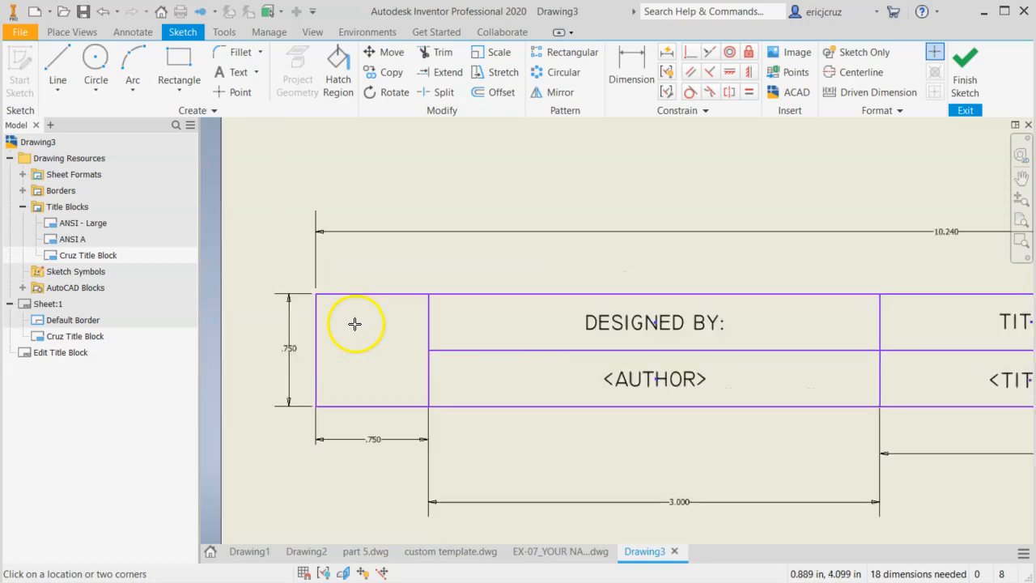
scroll(354, 322, up, 3)
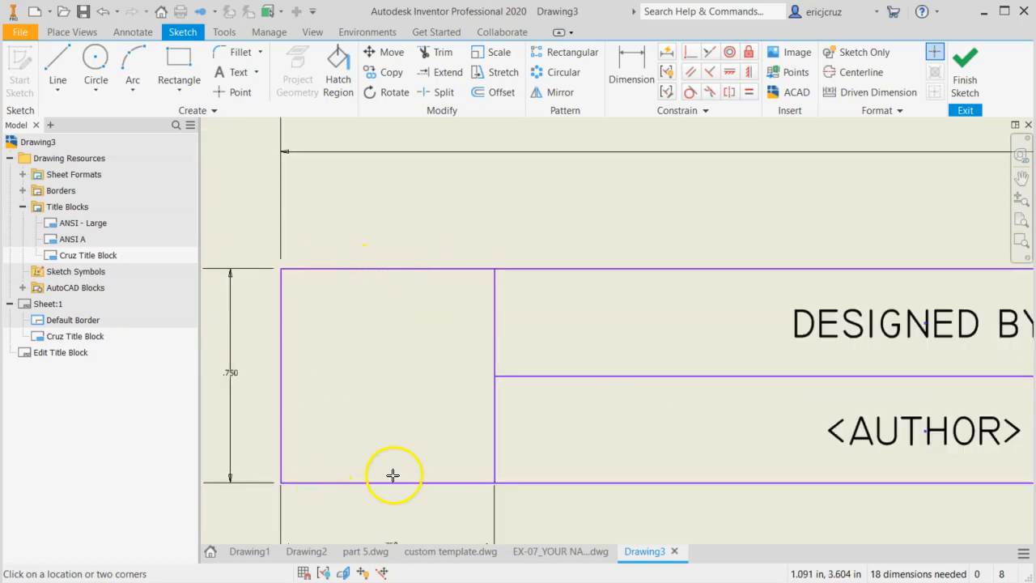
scroll(453, 393, down, 2)
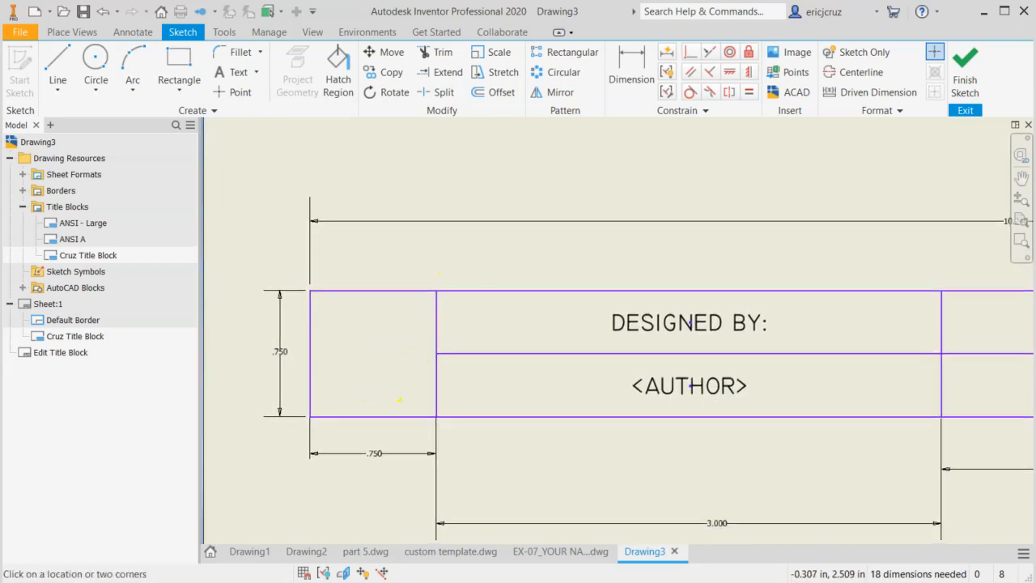
click(751, 206)
click(404, 315)
click(784, 55)
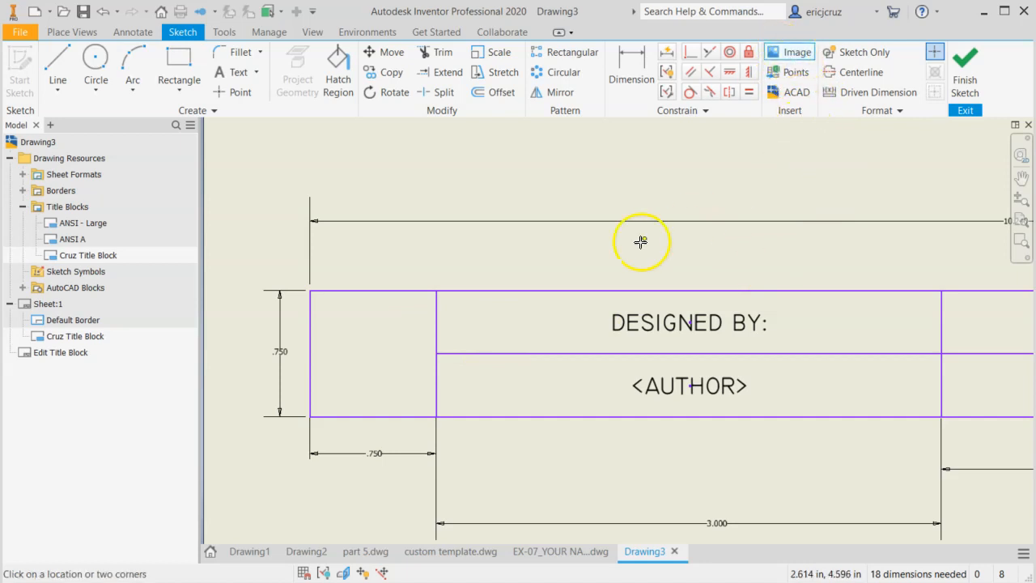
drag(312, 295, 434, 414)
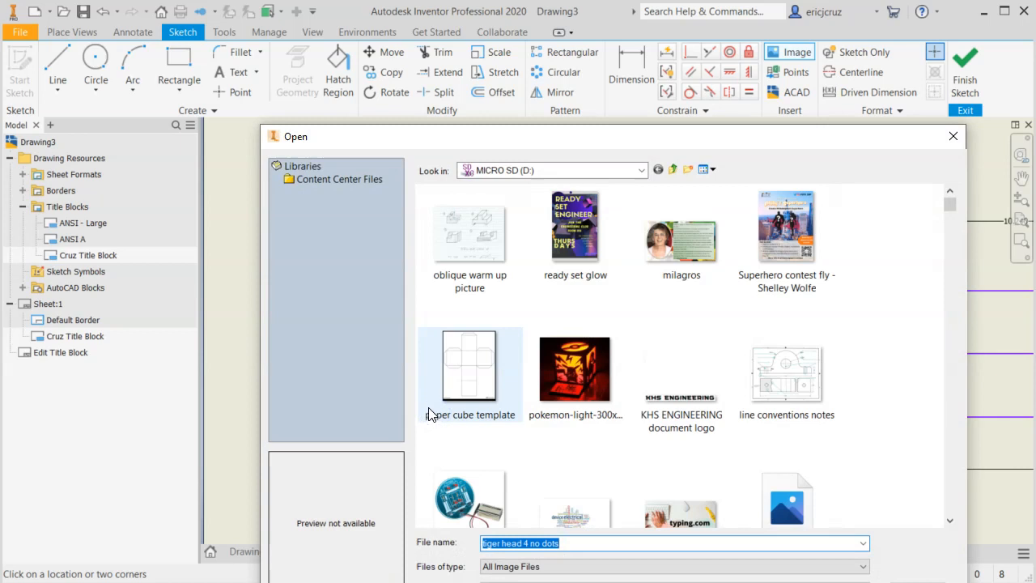
Insert the "daft punk" JPG image from the Desktop into the frame in the square cell
click(642, 171)
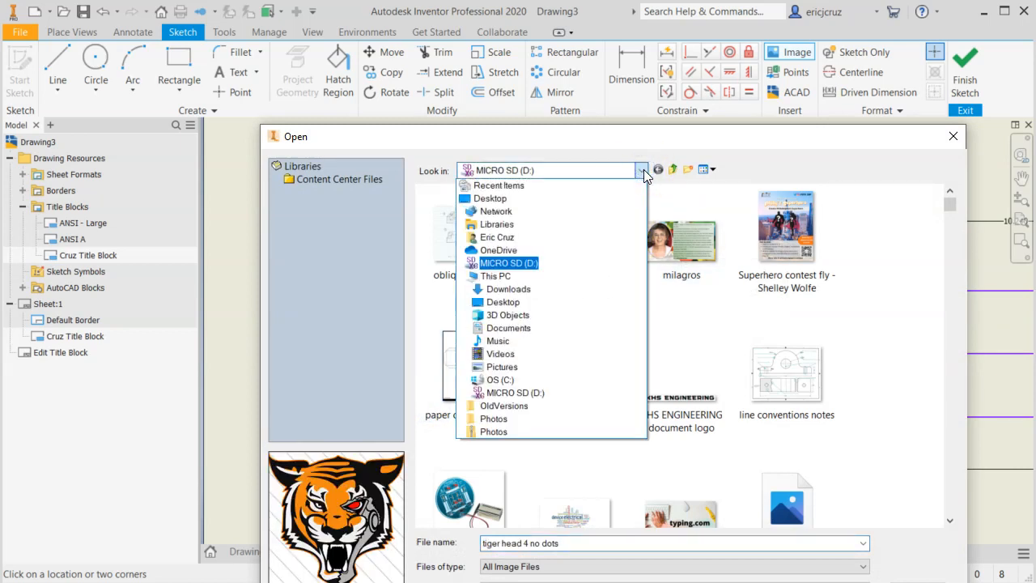
click(643, 170)
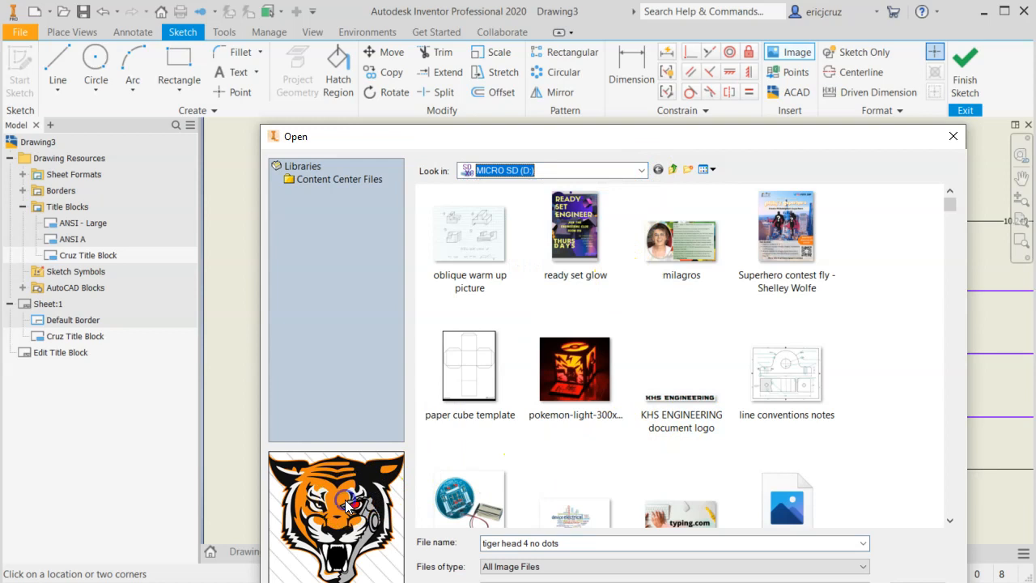
click(641, 172)
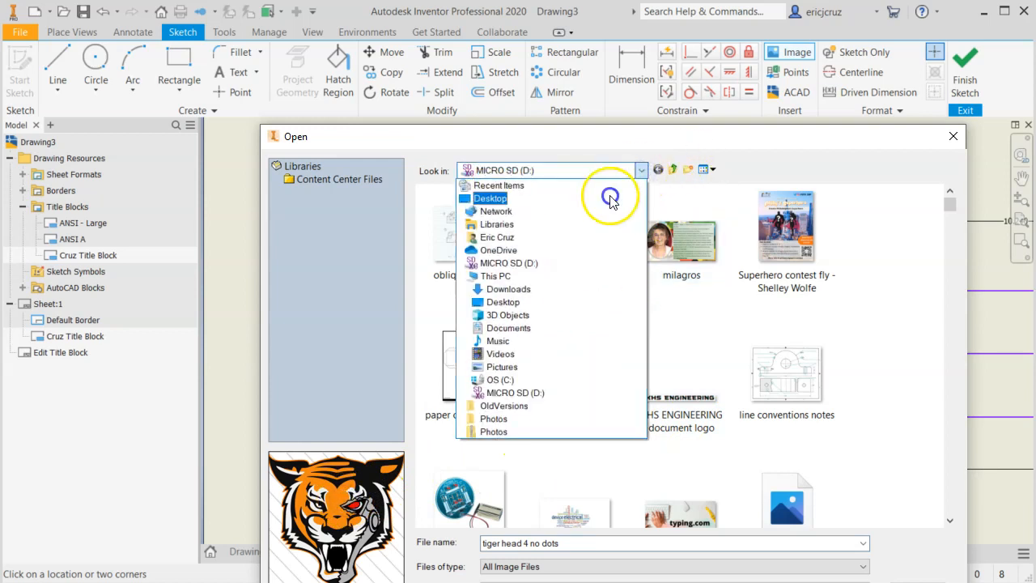
click(606, 199)
click(622, 348)
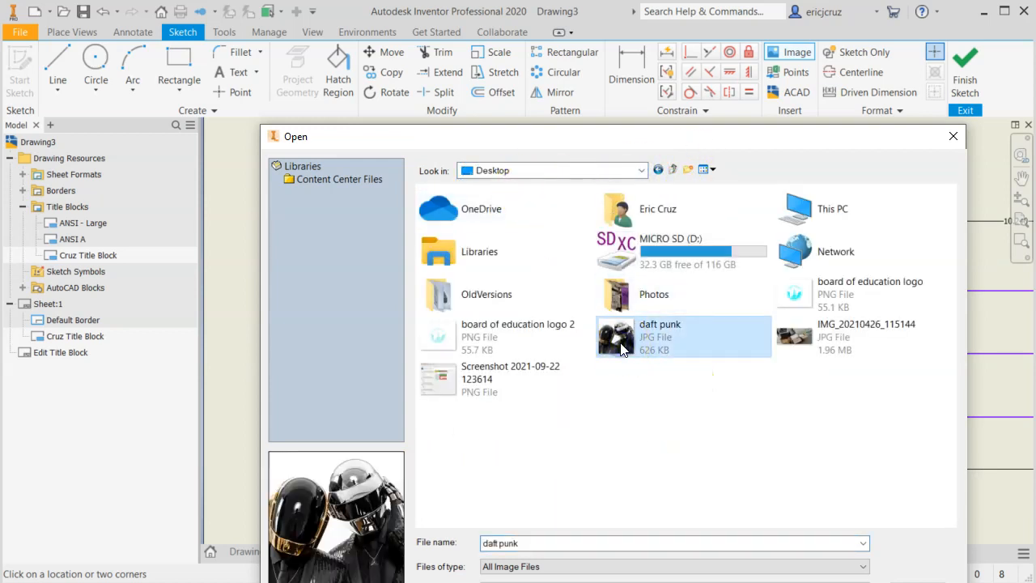
drag(616, 137, 497, 51)
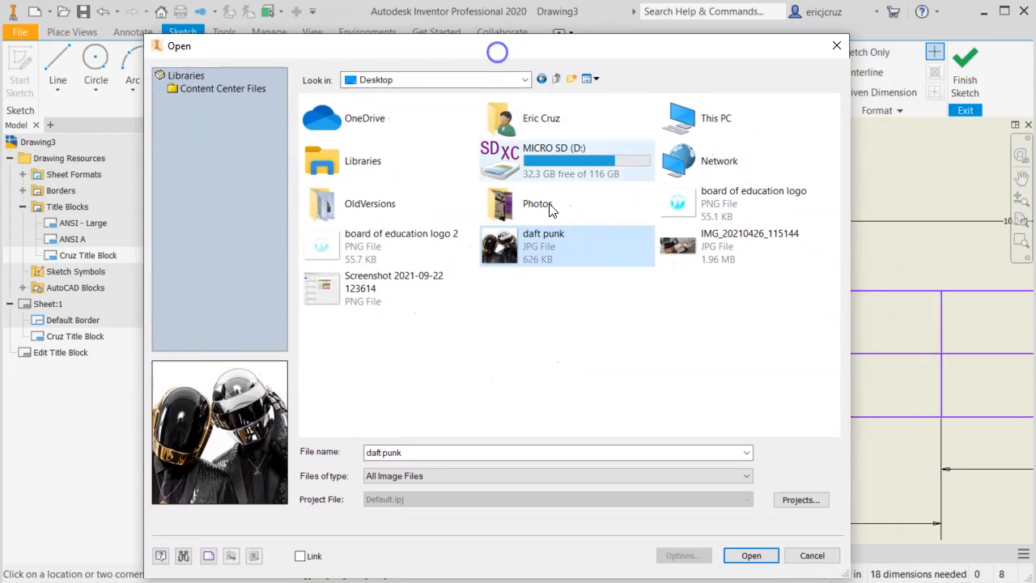
click(742, 554)
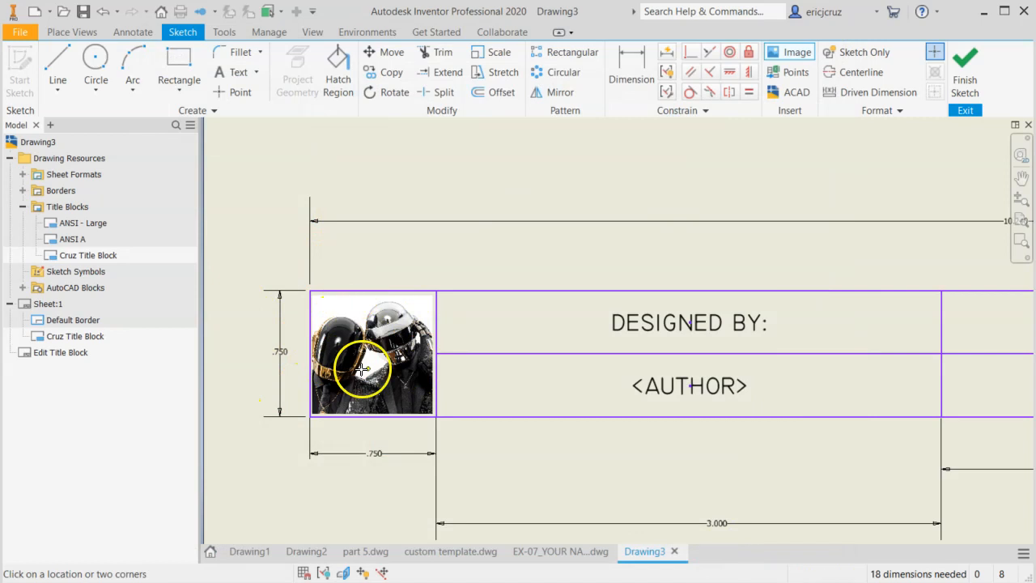
Finish the title block sketch and save the edits to the existing custom title block
scroll(523, 390, down, 2)
mouse_move(523, 390)
middle_down()
mouse_move(434, 384)
mouse_move(403, 403)
mouse_move(379, 389)
middle_up()
scroll(445, 396, down, 2)
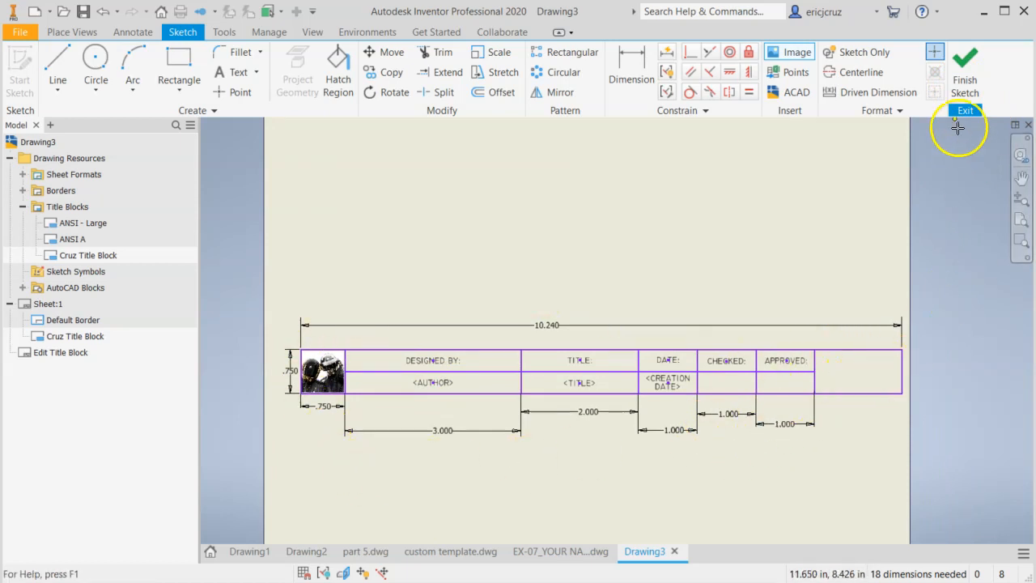
click(960, 71)
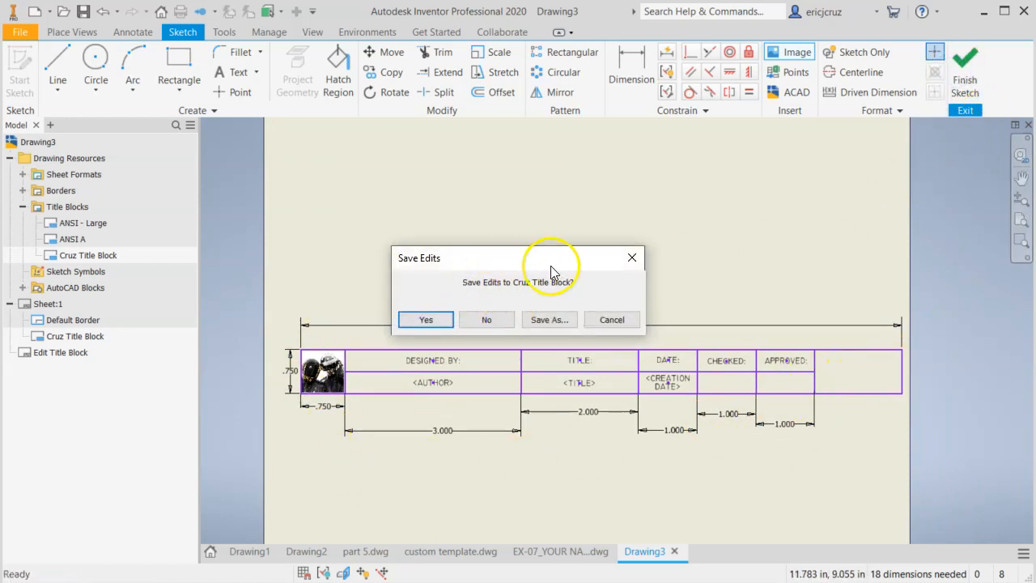
click(415, 322)
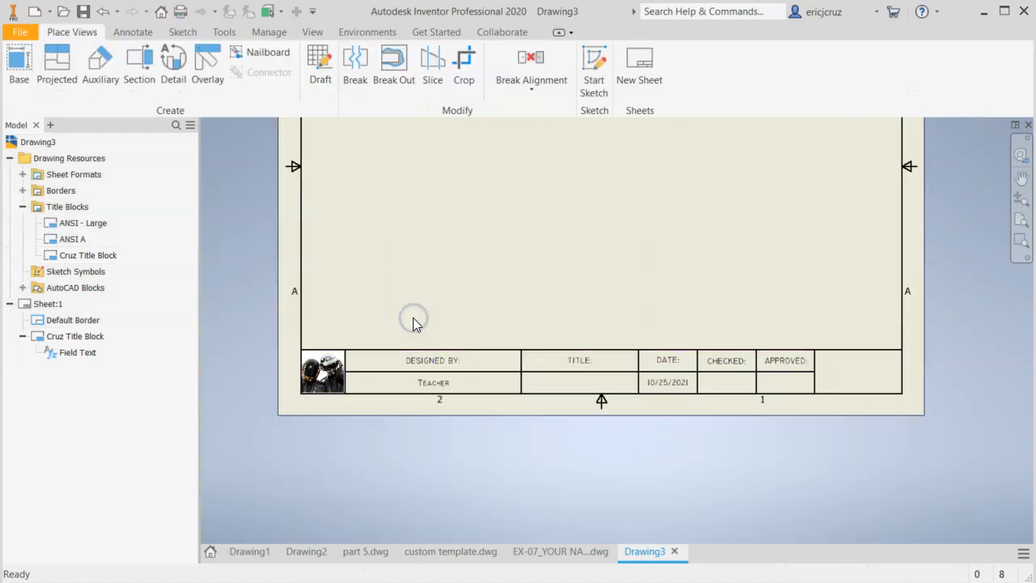
Begin saving a copy of the drawing in the Models folder and enter "Daft Punk Custom Template" as its file name
middle_drag(552, 275, 507, 373)
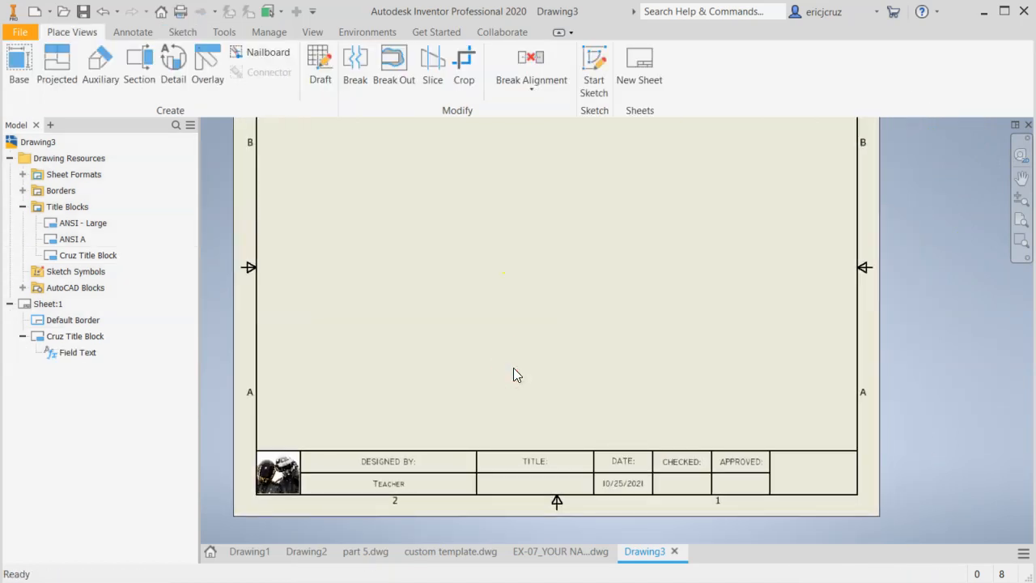
scroll(514, 366, up, 3)
scroll(489, 376, down, 4)
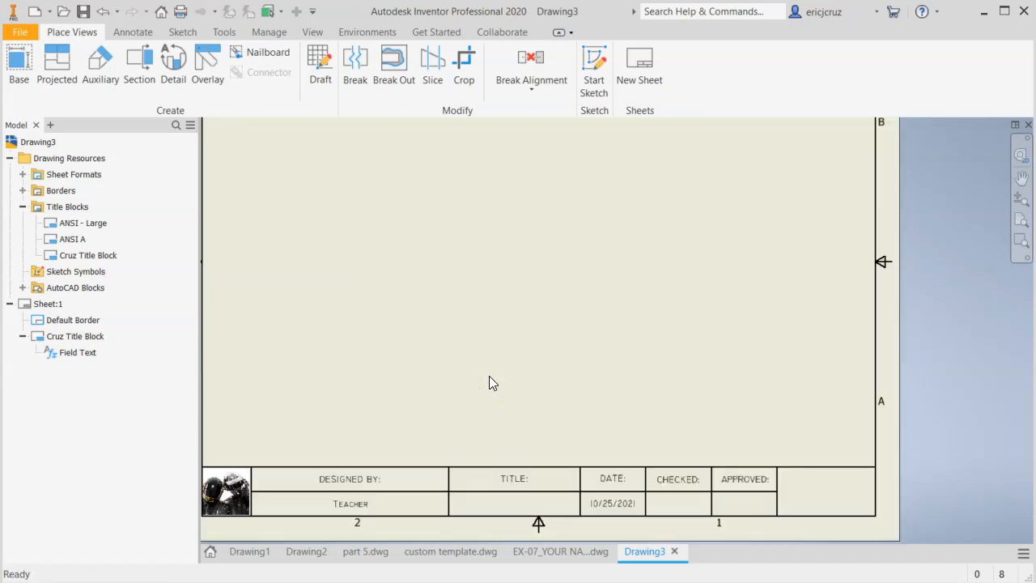
mouse_move(489, 375)
middle_down()
mouse_move(574, 402)
mouse_move(487, 380)
middle_up()
click(19, 33)
click(37, 202)
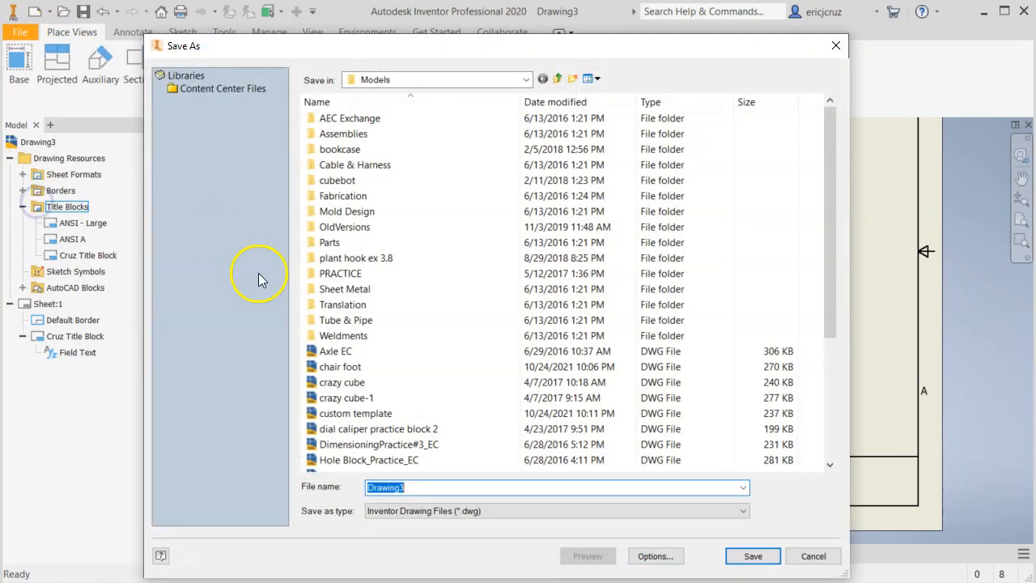
click(356, 413)
click(451, 486)
click(453, 486)
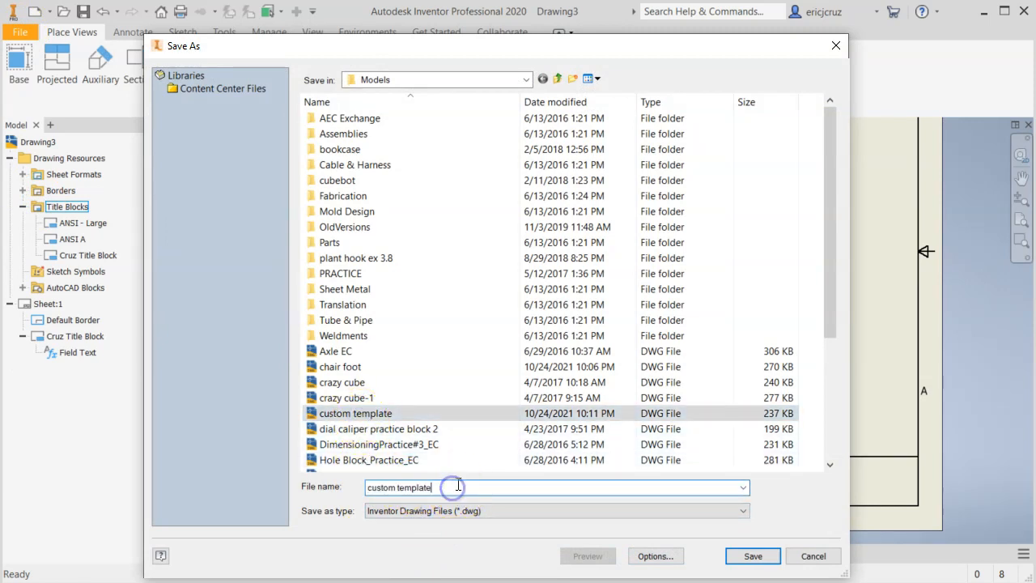
drag(455, 486, 290, 485)
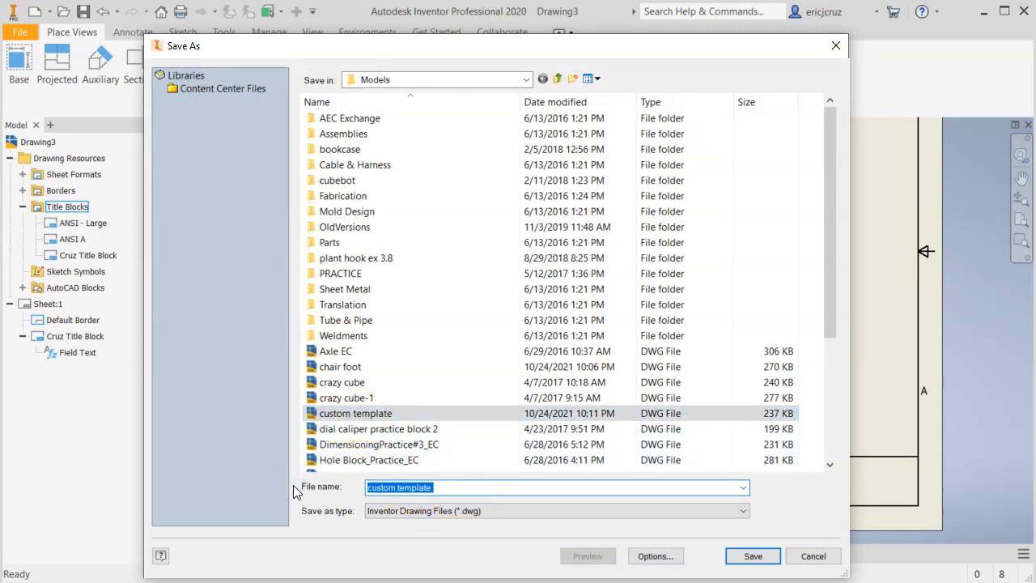
text(Daft Punk C)
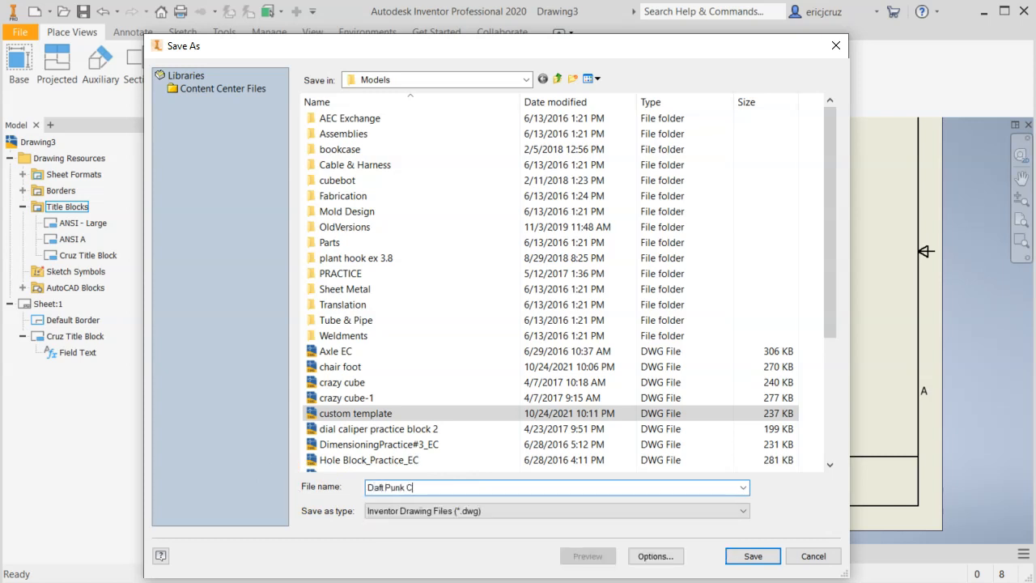
text(ustom Template)
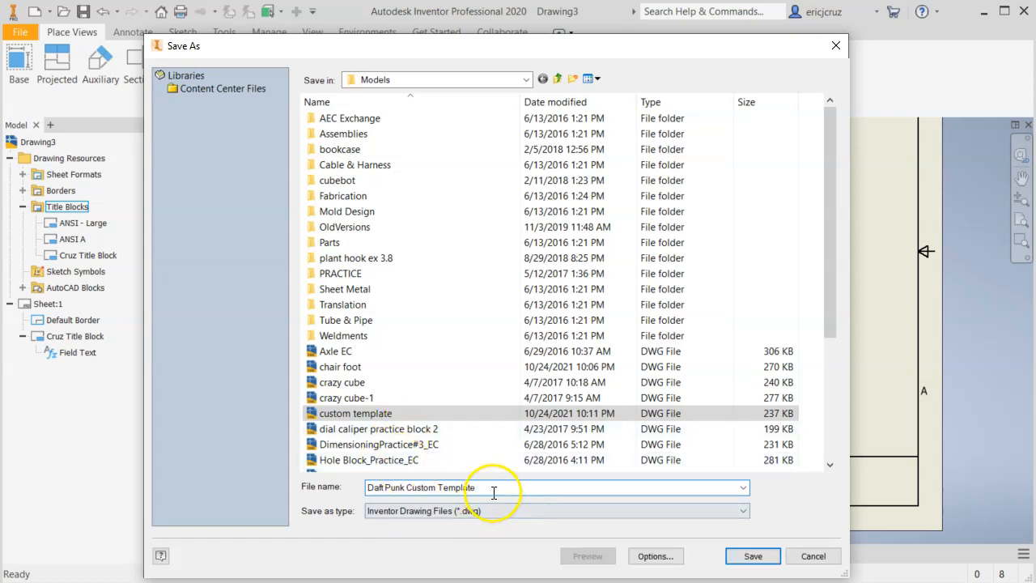
Check the entered file name and save the drawing as an Inventor Drawing File (*.dwg)
drag(489, 487, 338, 488)
double_click(463, 485)
click(411, 487)
click(407, 485)
drag(407, 486, 506, 487)
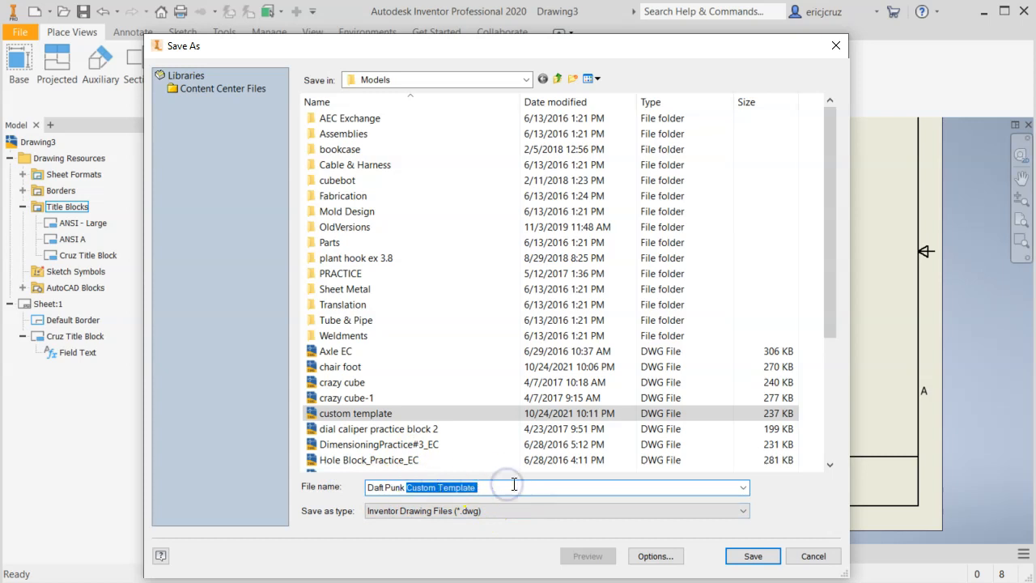
click(513, 483)
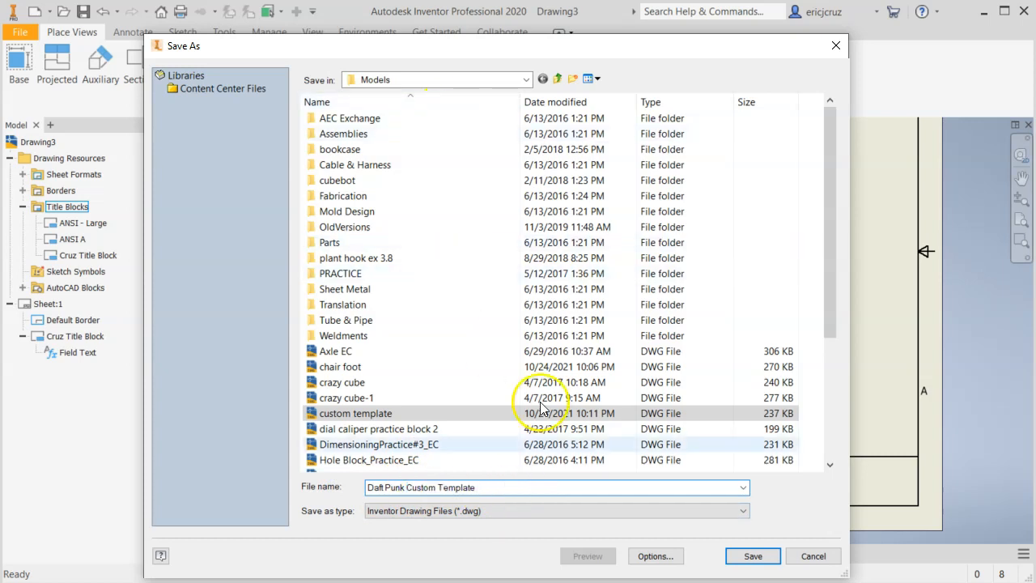
click(753, 556)
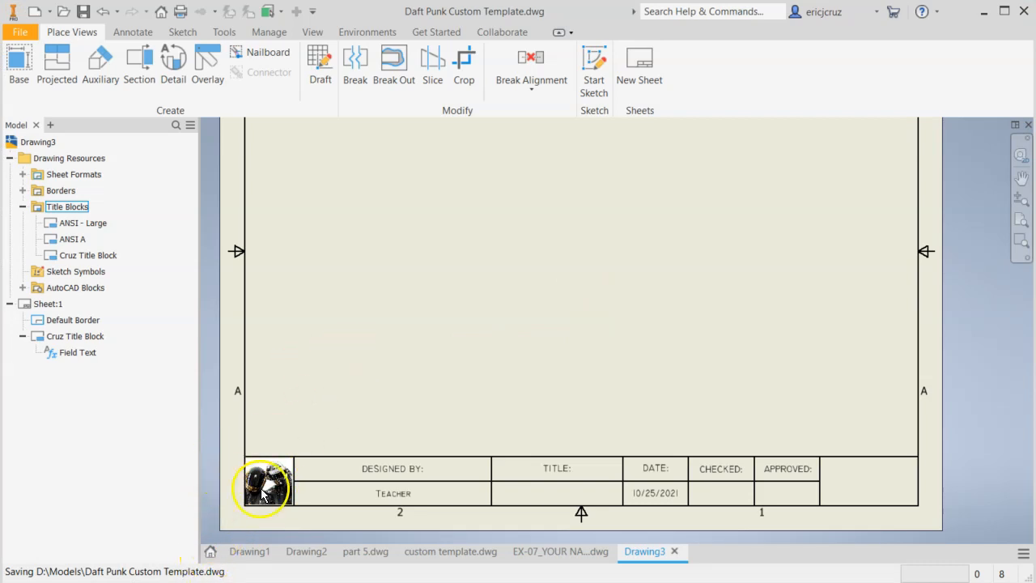
Open the red EX-03_YOUR NAME part from the recent documents
click(210, 551)
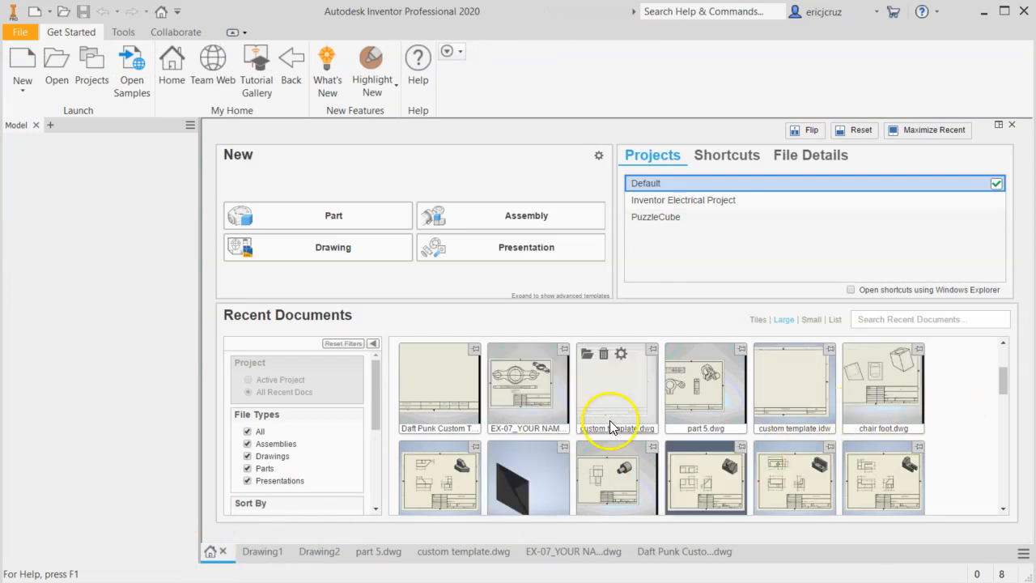
scroll(610, 424, down, 5)
scroll(689, 435, down, 1)
scroll(689, 435, up, 1)
scroll(863, 397, up, 1)
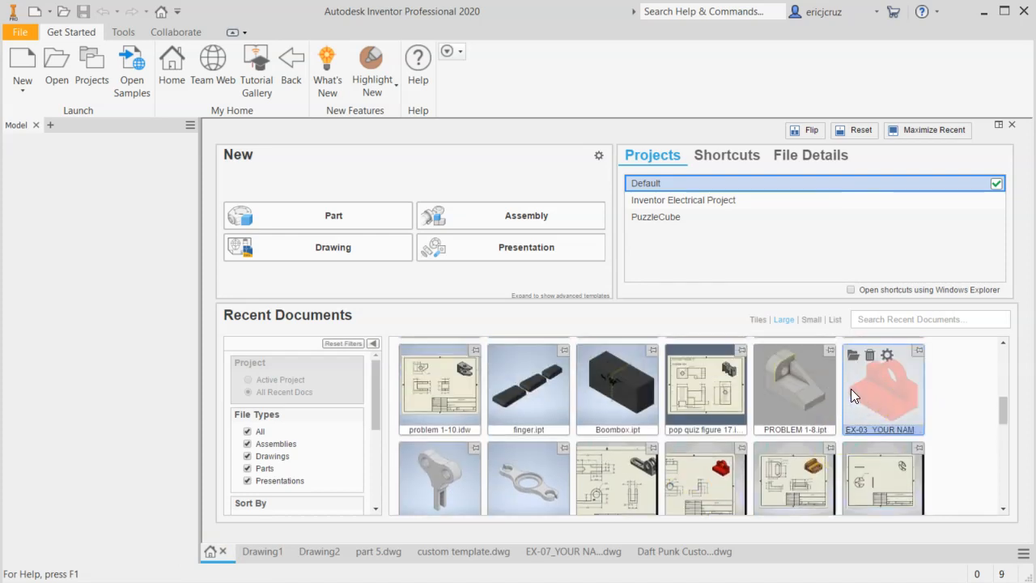
click(850, 389)
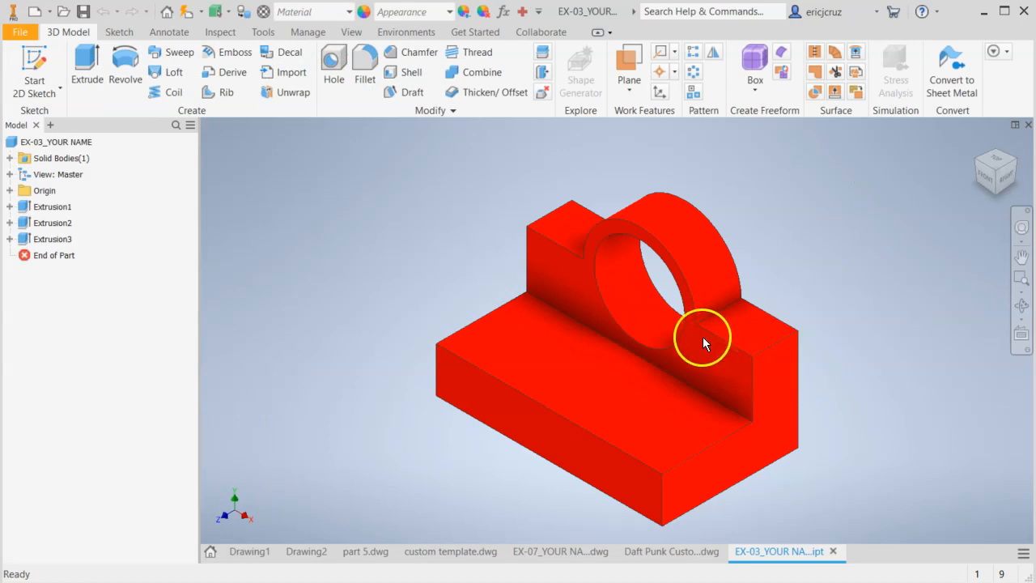
middle_drag(844, 319, 751, 308)
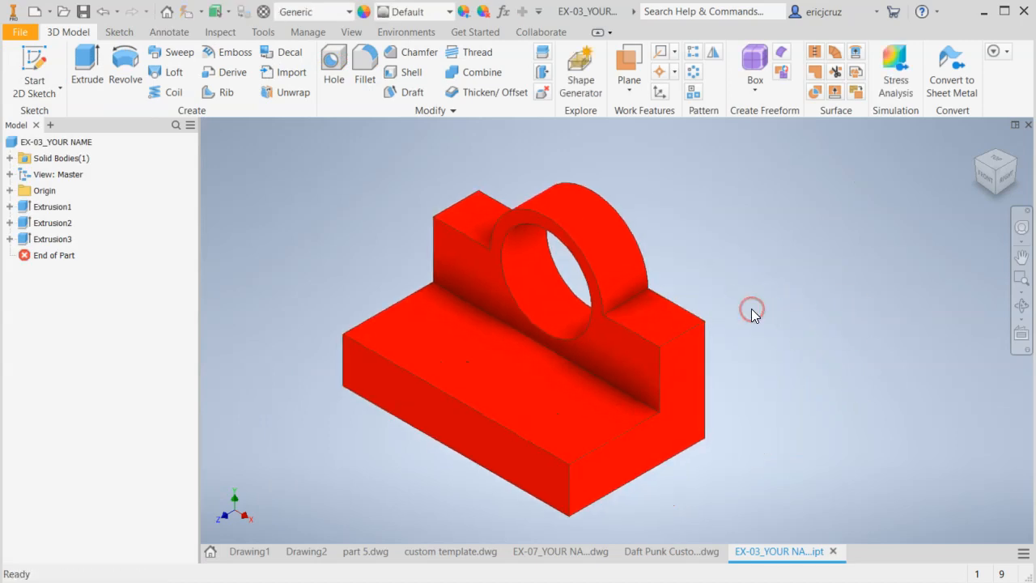
Open the Daft Punk Custom Template drawing from the recent documents
click(49, 11)
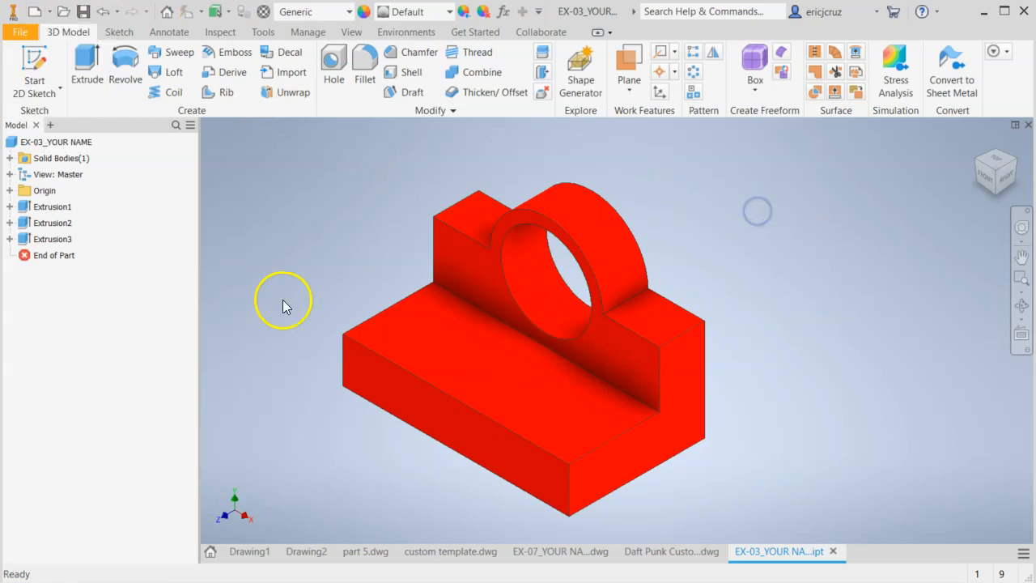
click(208, 551)
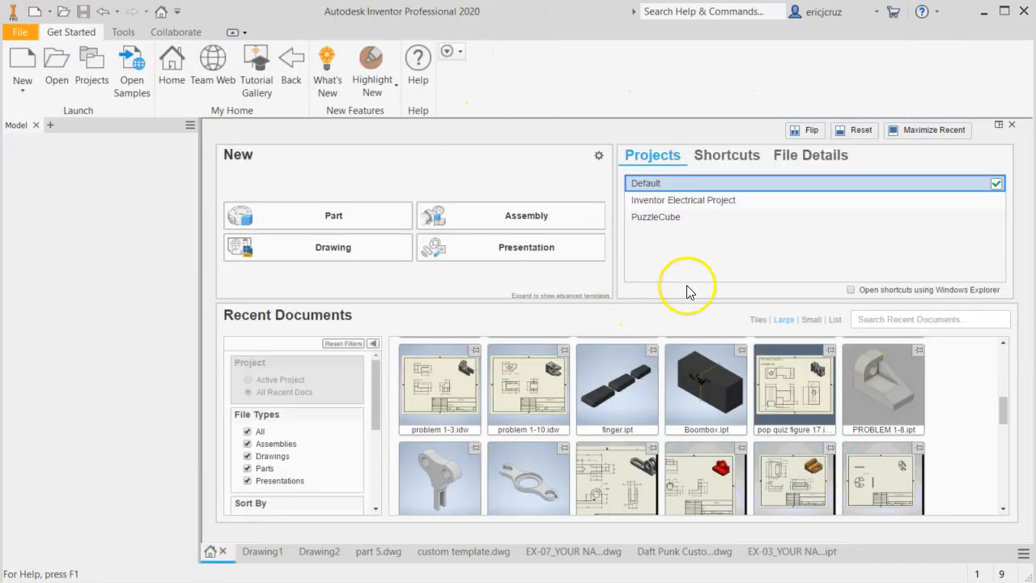
scroll(966, 426, up, 5)
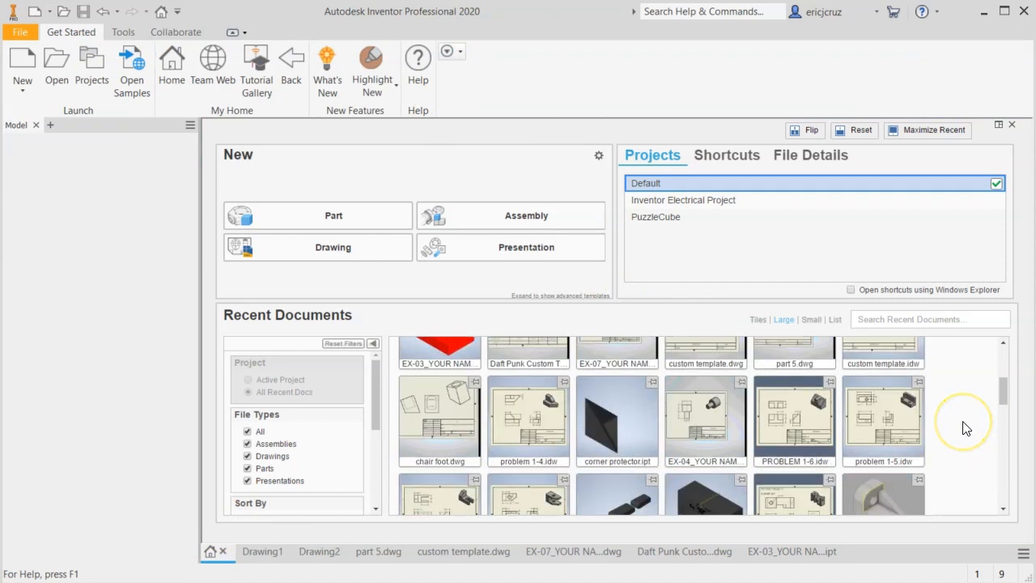
scroll(966, 425, down, 1)
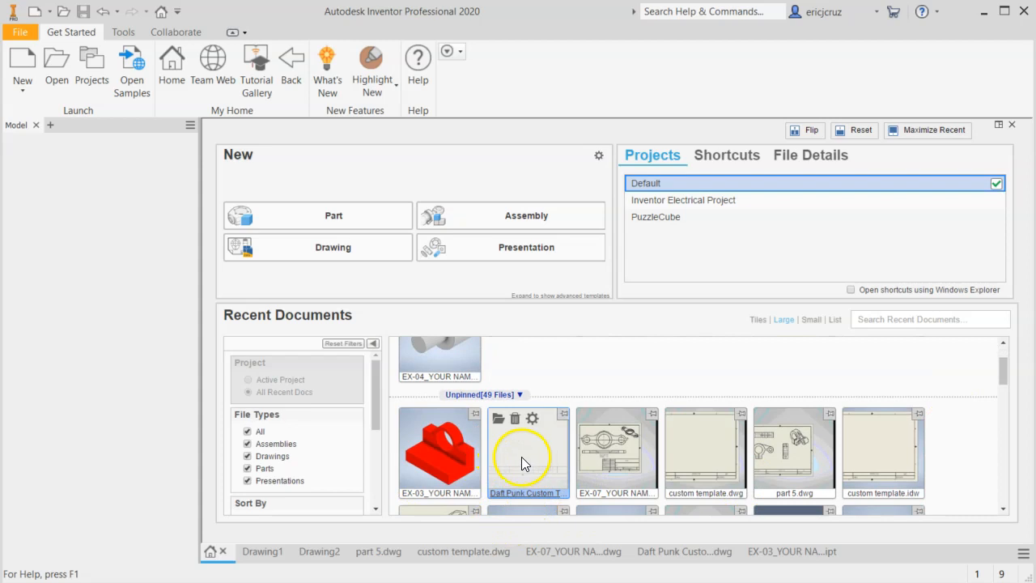
click(501, 448)
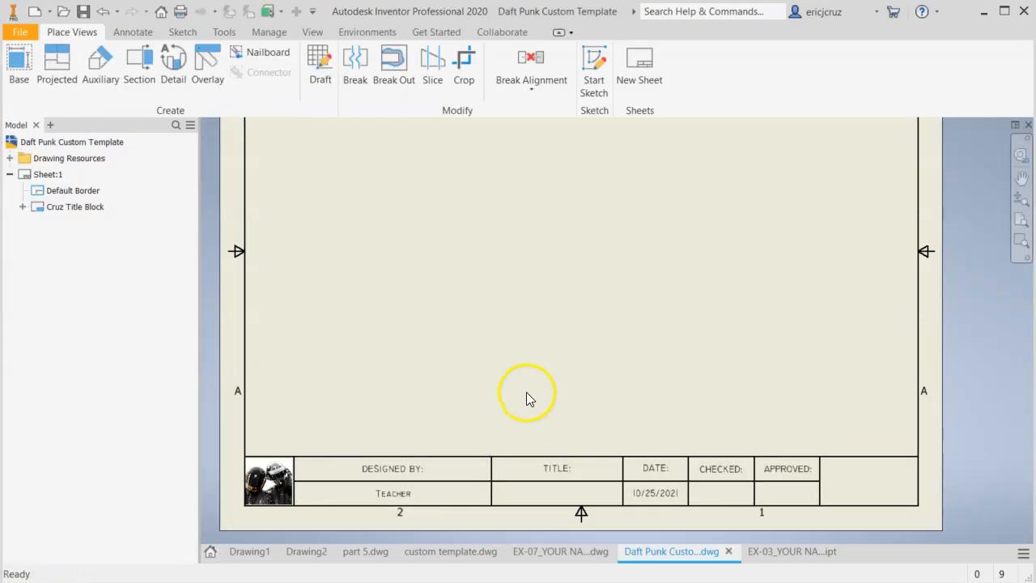
scroll(526, 381, up, 3)
middle_drag(524, 381, 491, 397)
scroll(492, 386, down, 6)
scroll(491, 386, up, 5)
click(50, 11)
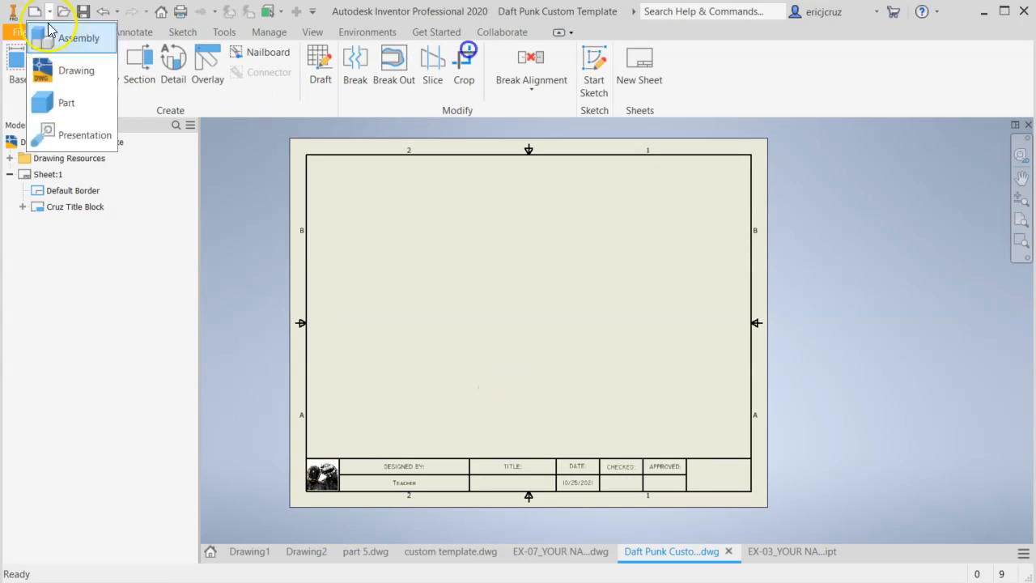
click(517, 217)
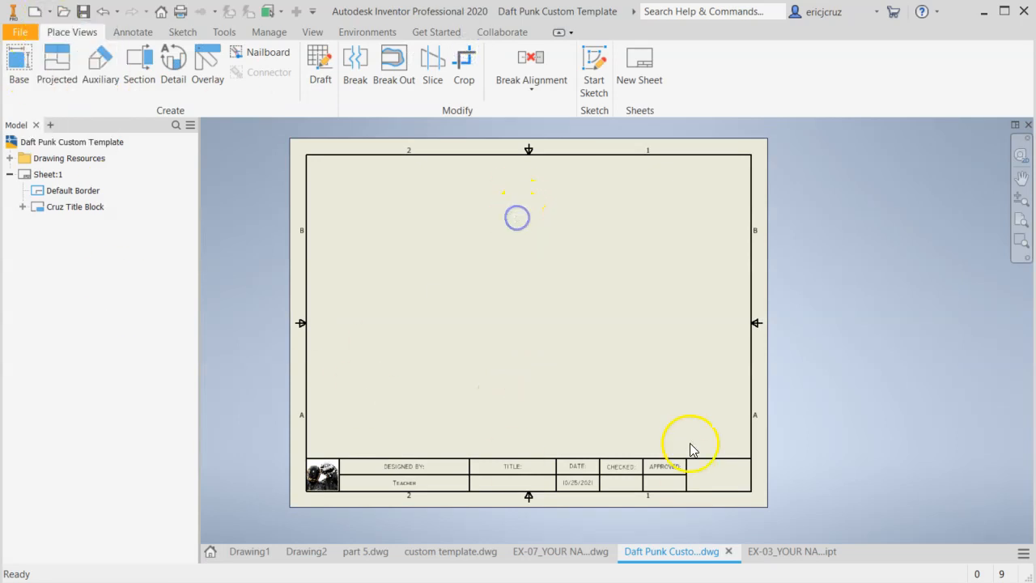
middle_drag(509, 357, 562, 369)
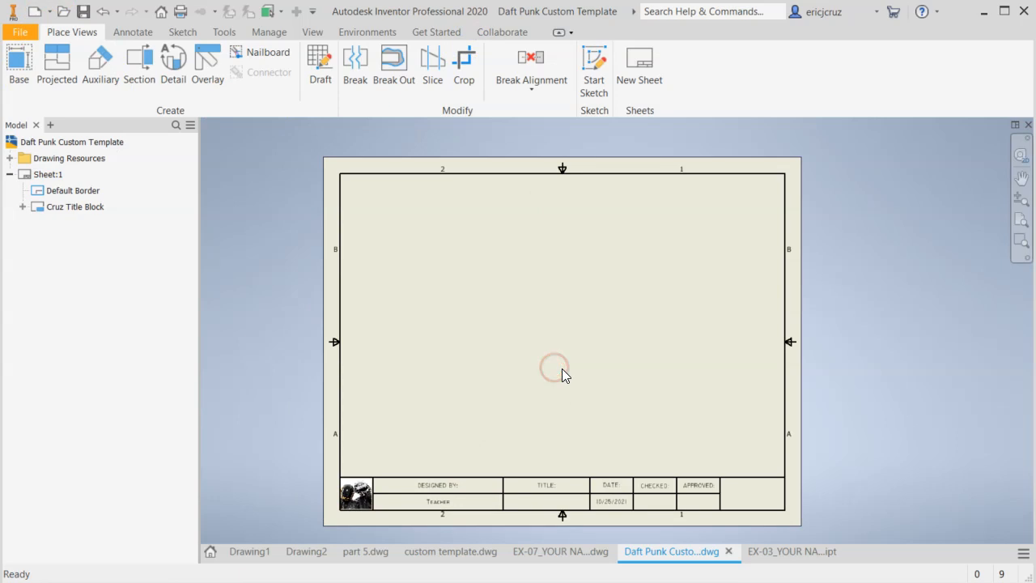
Try to place a base view on the template sheet and browse for "exercise part 5" as its model file
click(20, 81)
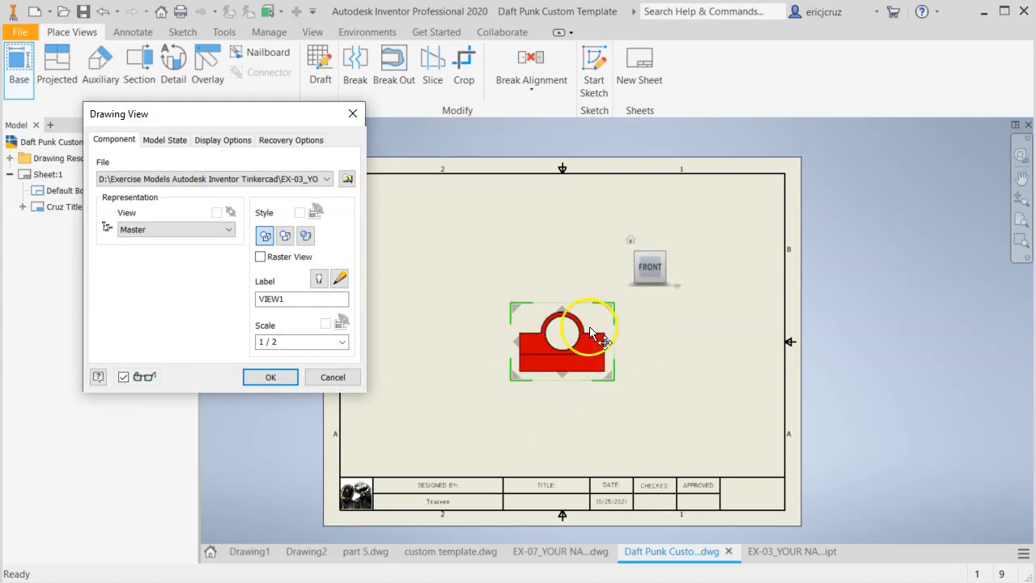
mouse_move(199, 111)
mouse_down()
mouse_move(150, 108)
mouse_move(251, 119)
mouse_up()
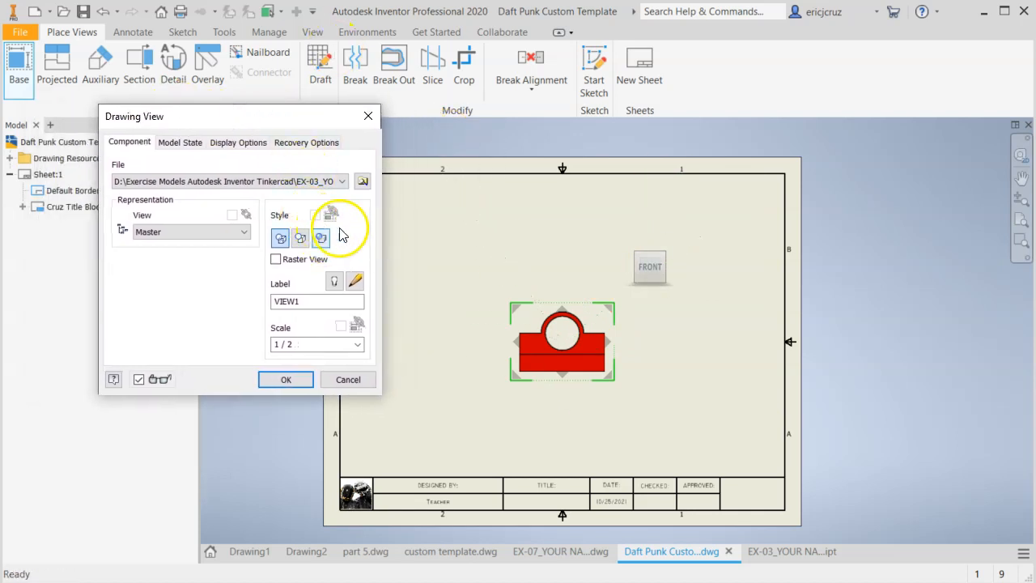
click(363, 185)
click(671, 277)
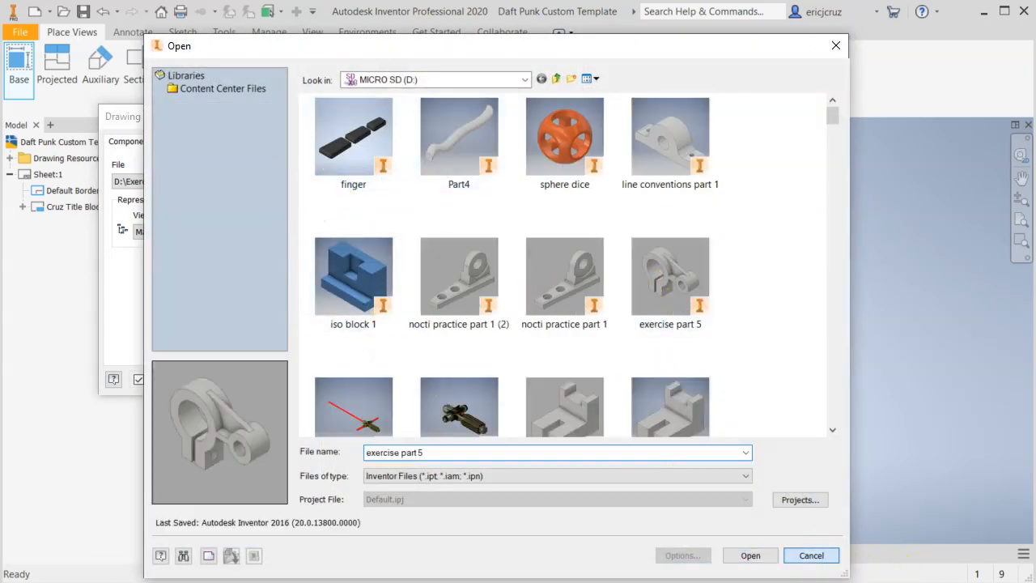
key(Return)
click(347, 377)
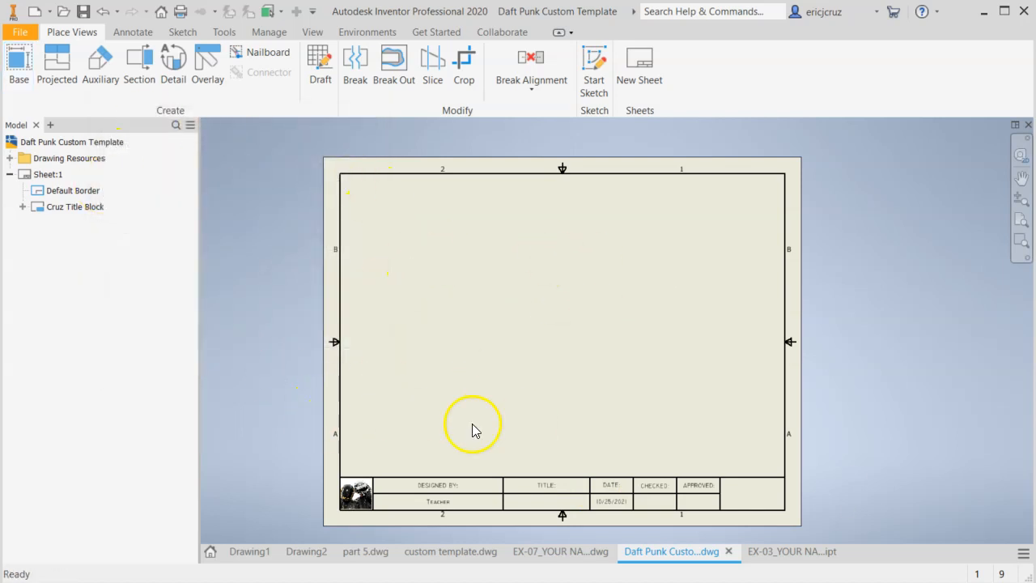
click(19, 32)
click(38, 203)
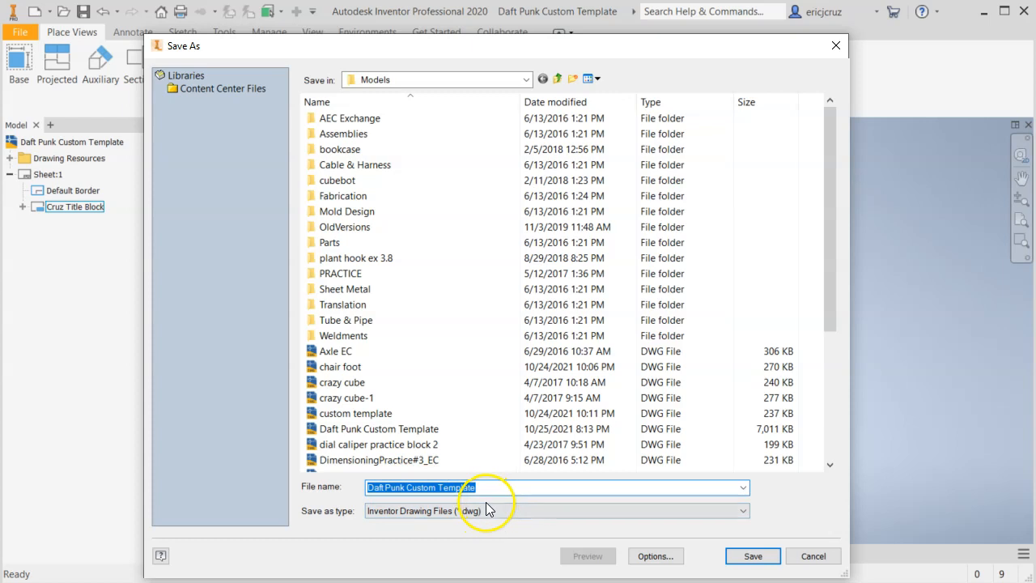
click(544, 489)
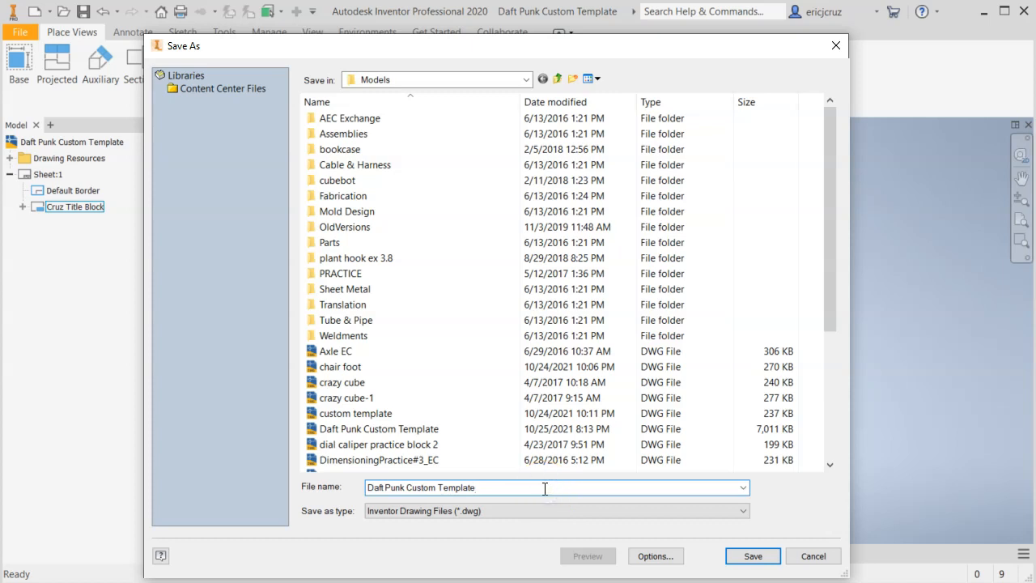
drag(544, 488, 329, 473)
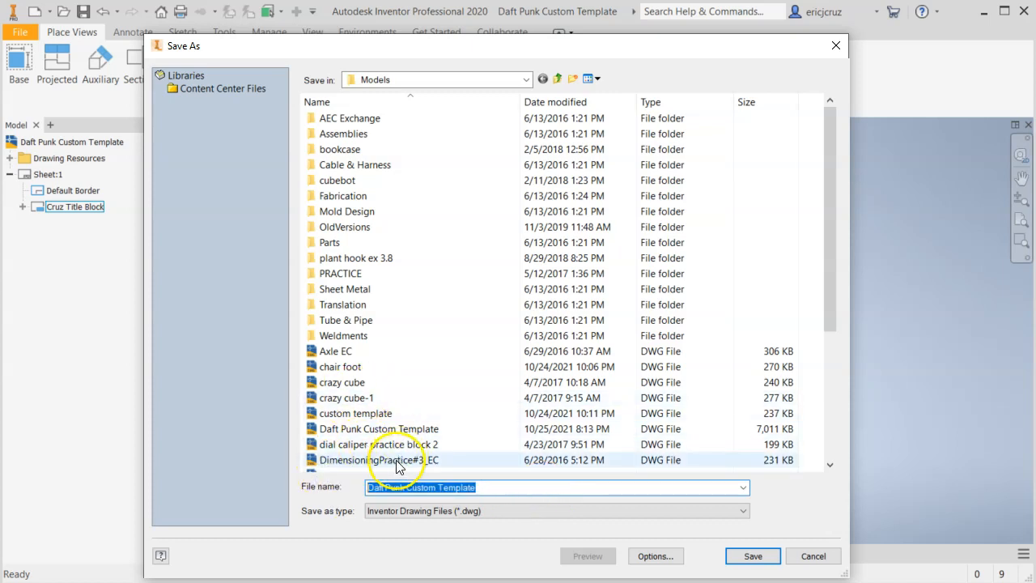
drag(476, 488, 346, 496)
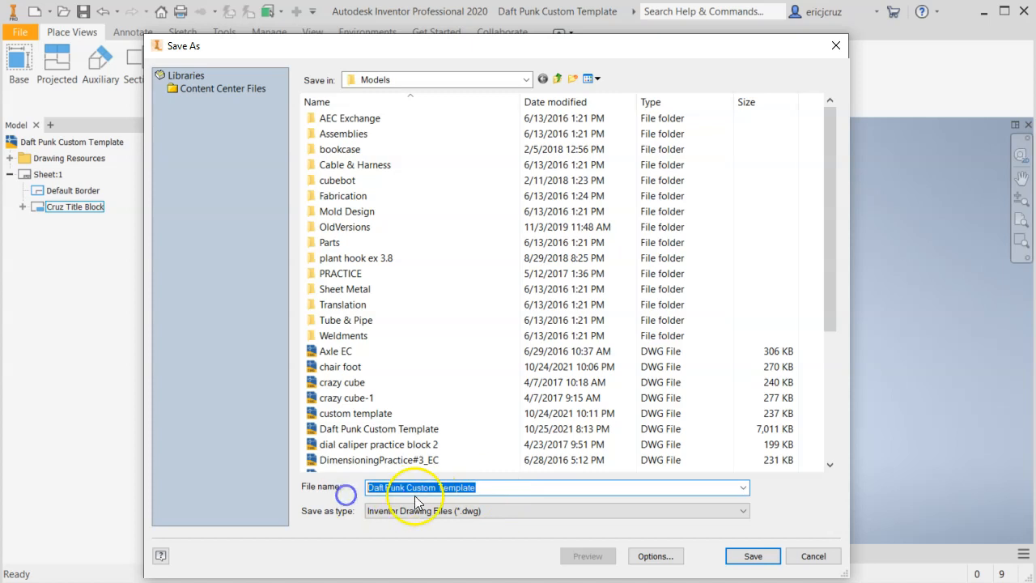
click(813, 557)
click(770, 405)
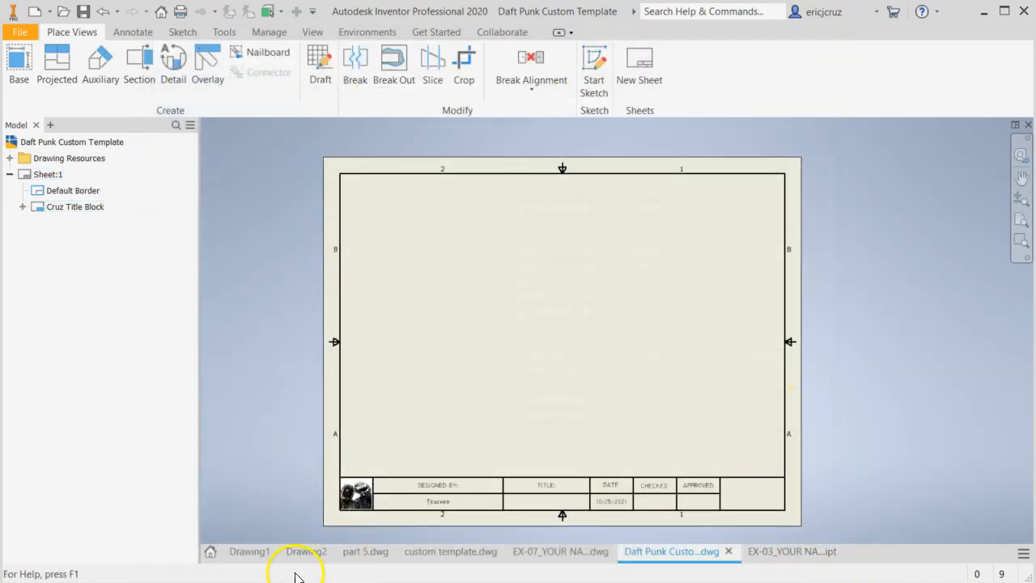
Open the PROBLEM 1-8 part from the recent documents
click(209, 551)
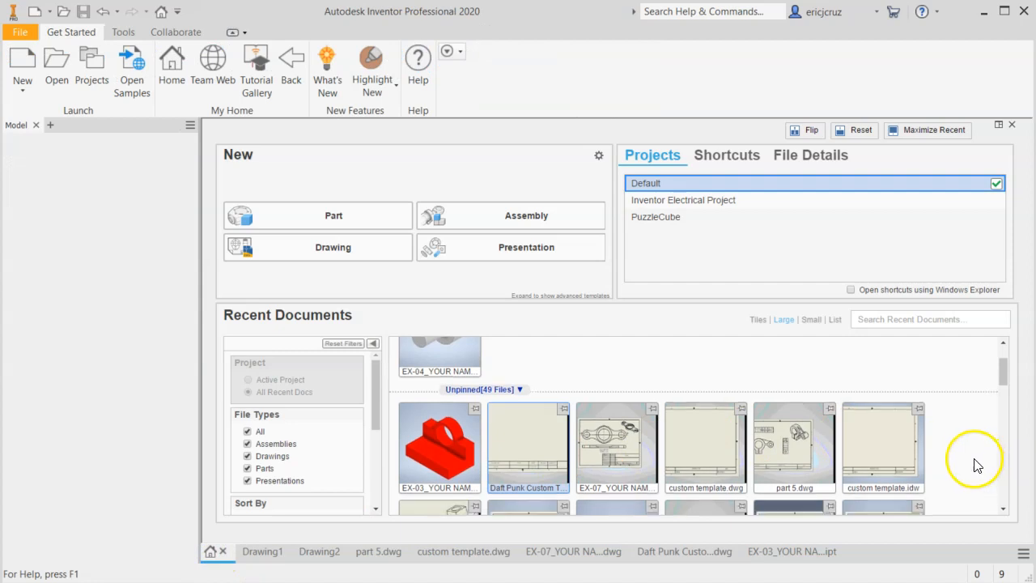
scroll(976, 464, down, 5)
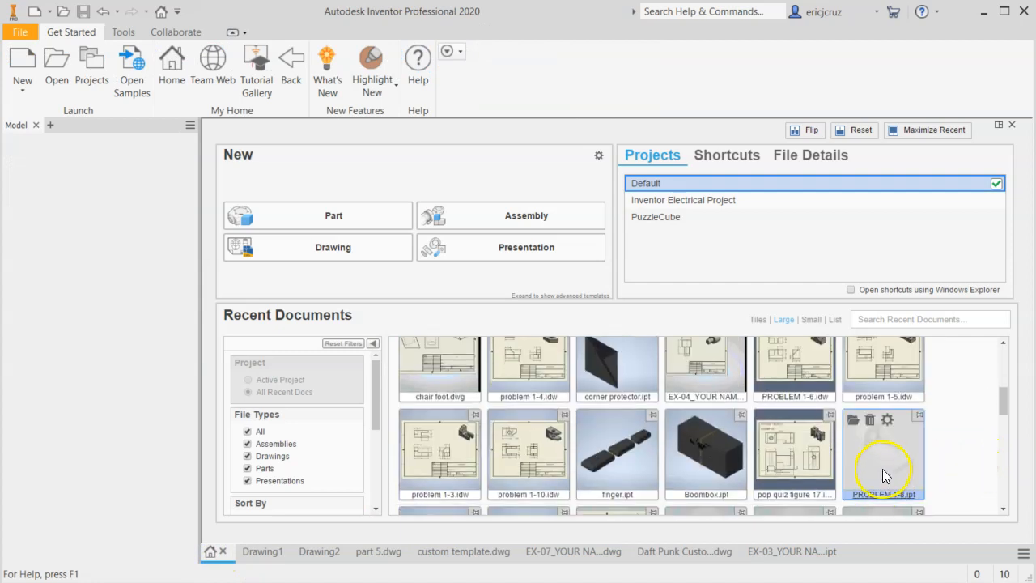
click(883, 473)
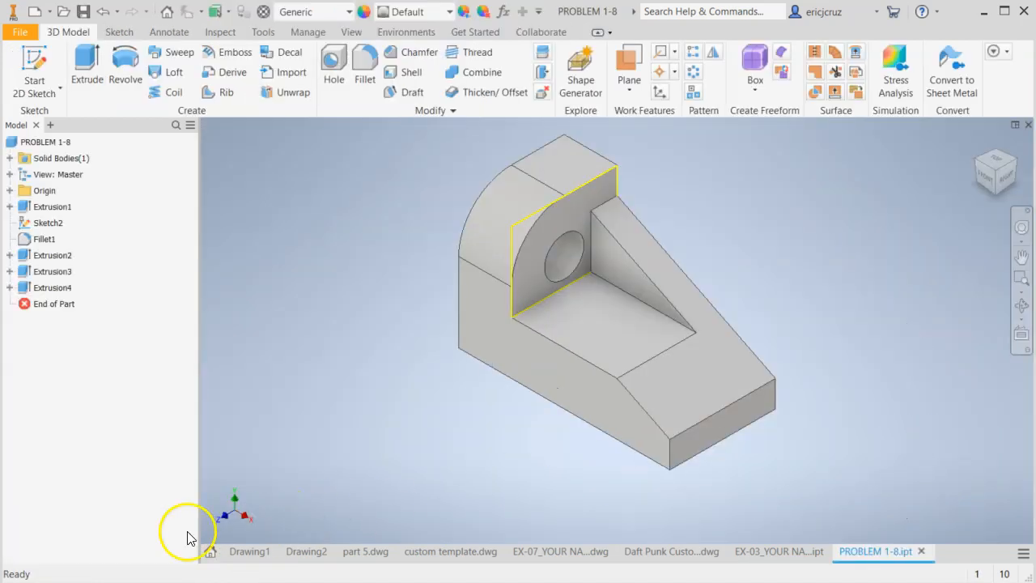
Return to the Daft Punk Custom Template drawing from the recent documents
click(209, 556)
scroll(603, 445, up, 5)
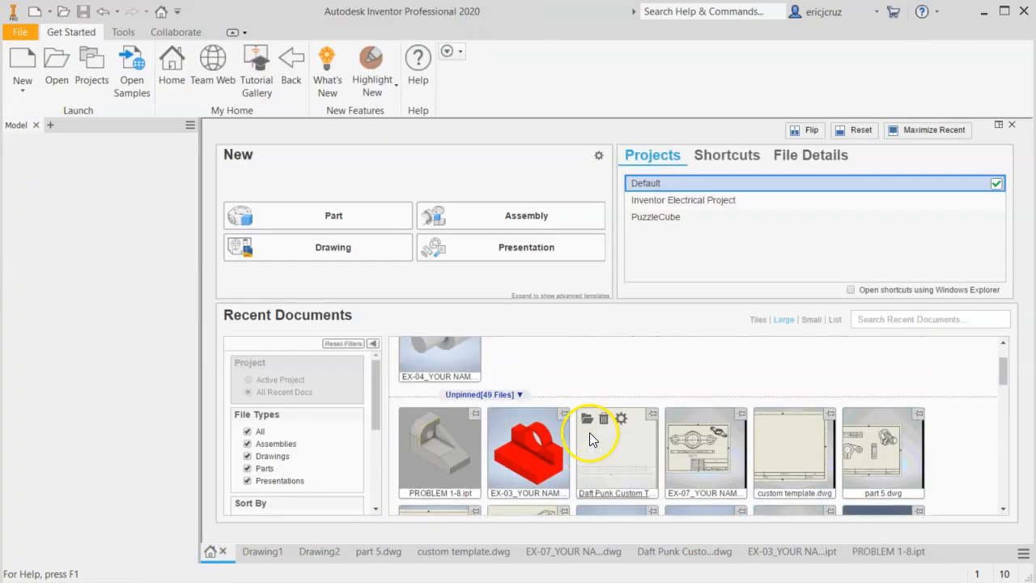
click(609, 508)
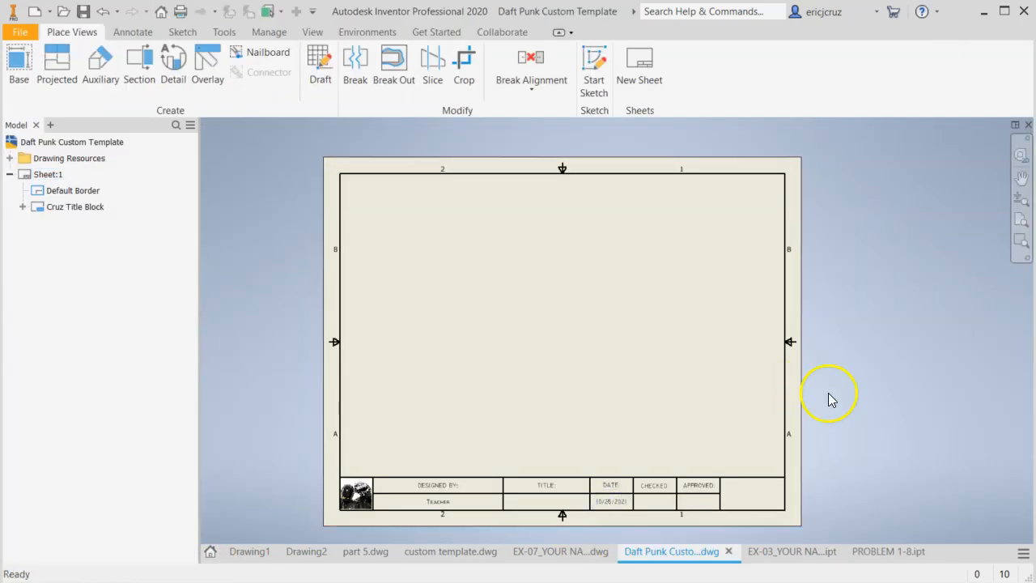
click(19, 64)
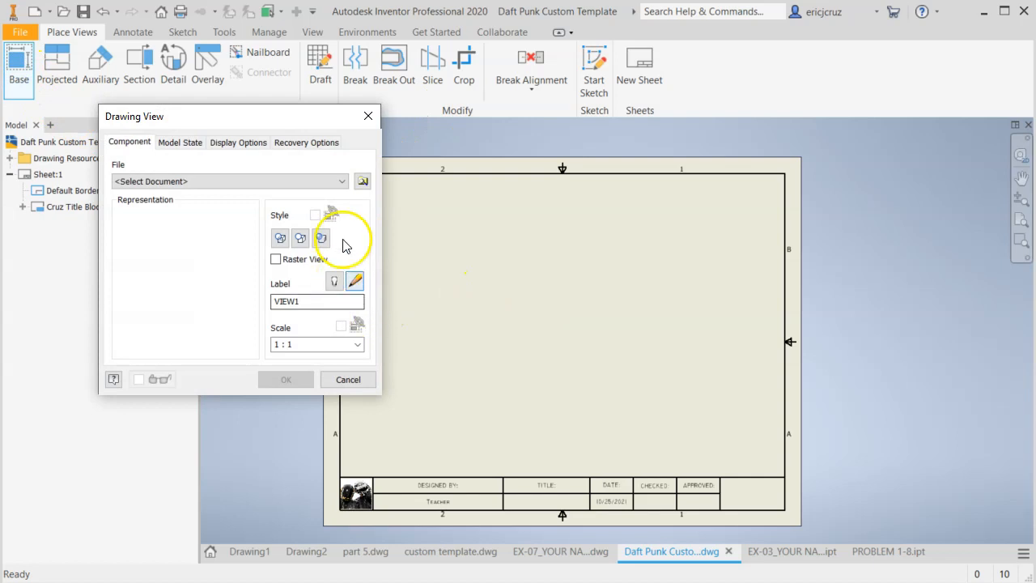
click(366, 183)
click(813, 557)
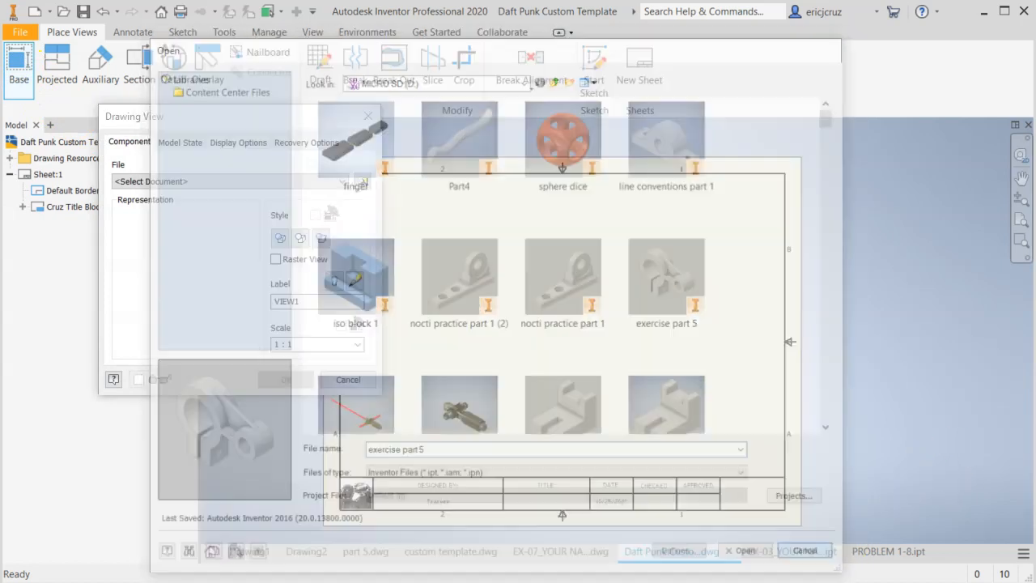
click(362, 182)
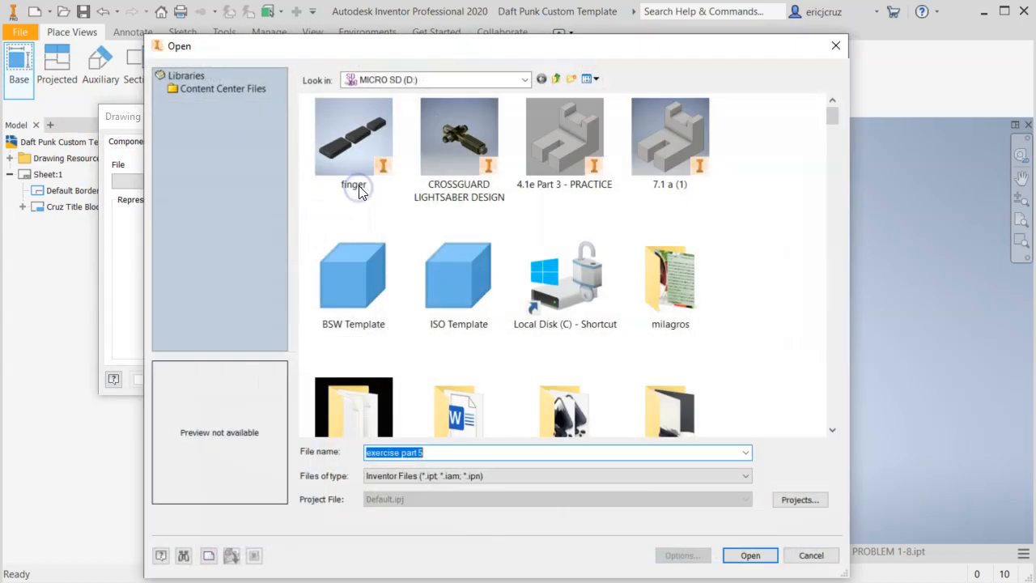
scroll(700, 191, down, 5)
scroll(686, 199, up, 5)
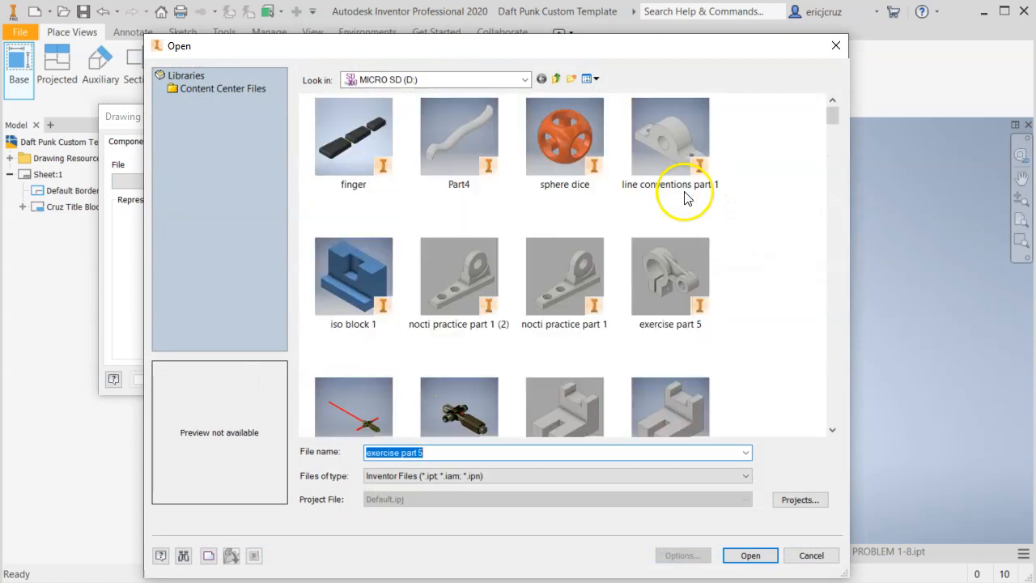
click(811, 555)
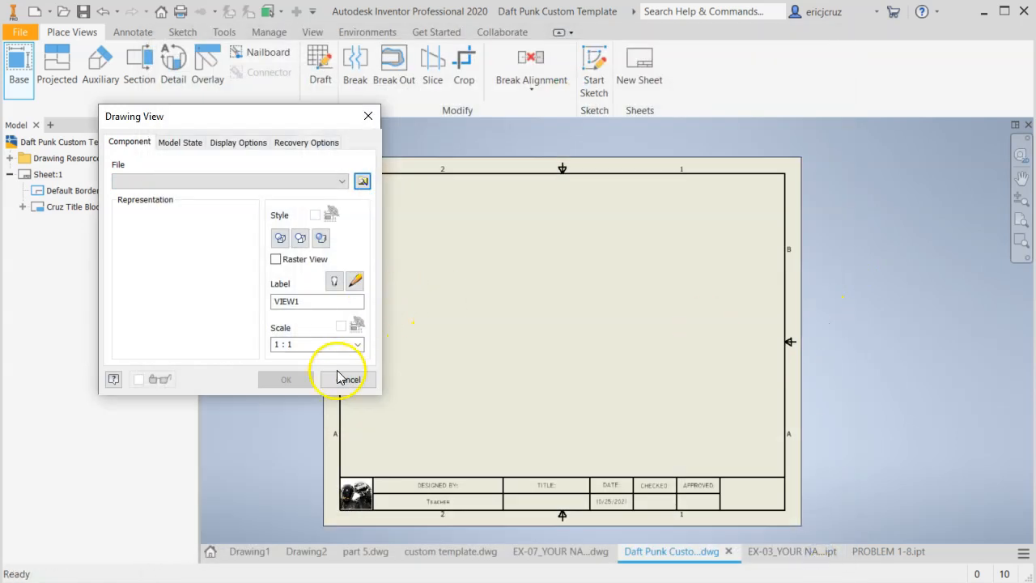
click(338, 378)
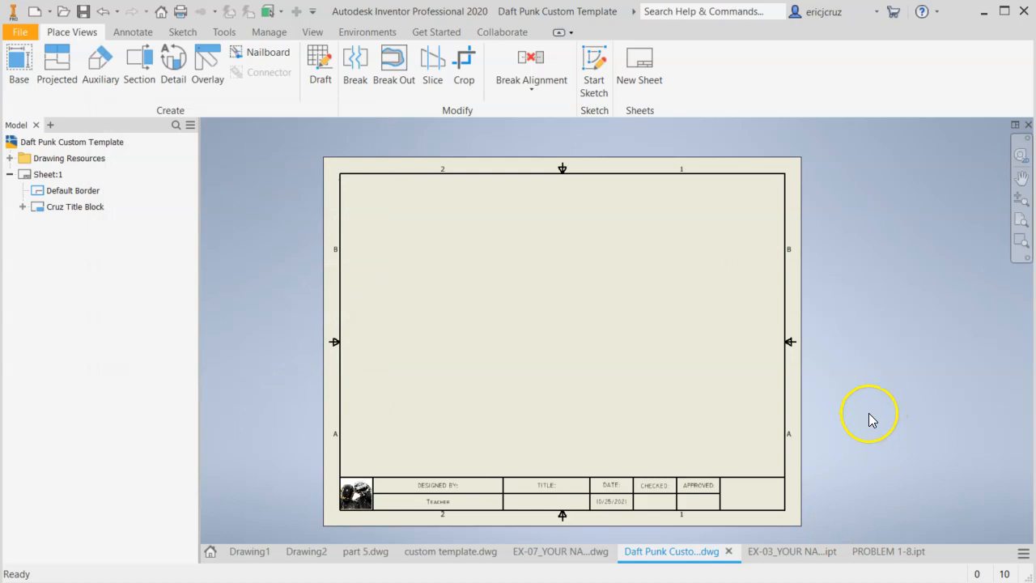
Examine the title, author and company fields in the template drawing's summary iProperties and the matching cells of the title block
middle_drag(544, 435, 537, 372)
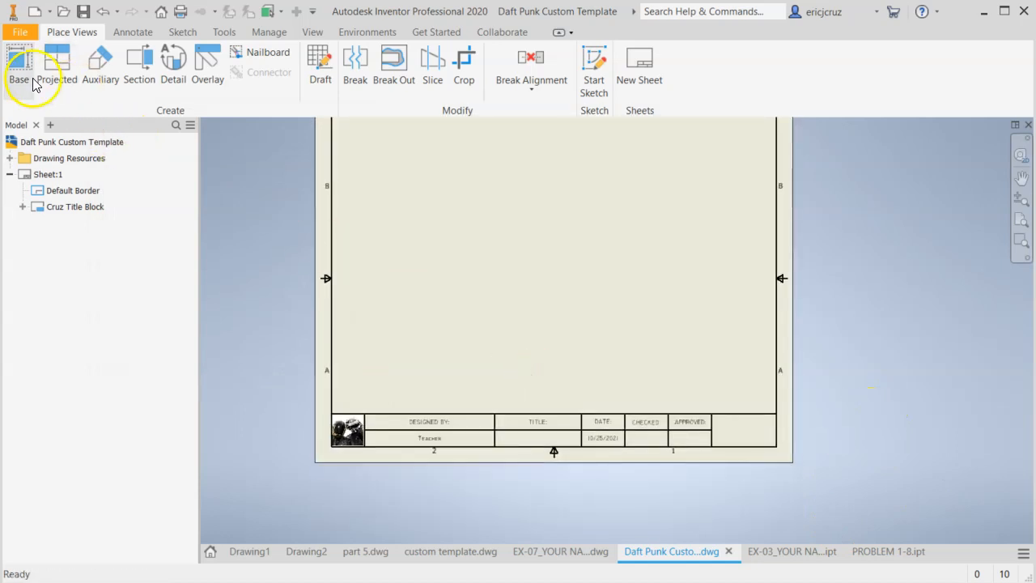
click(27, 34)
click(24, 352)
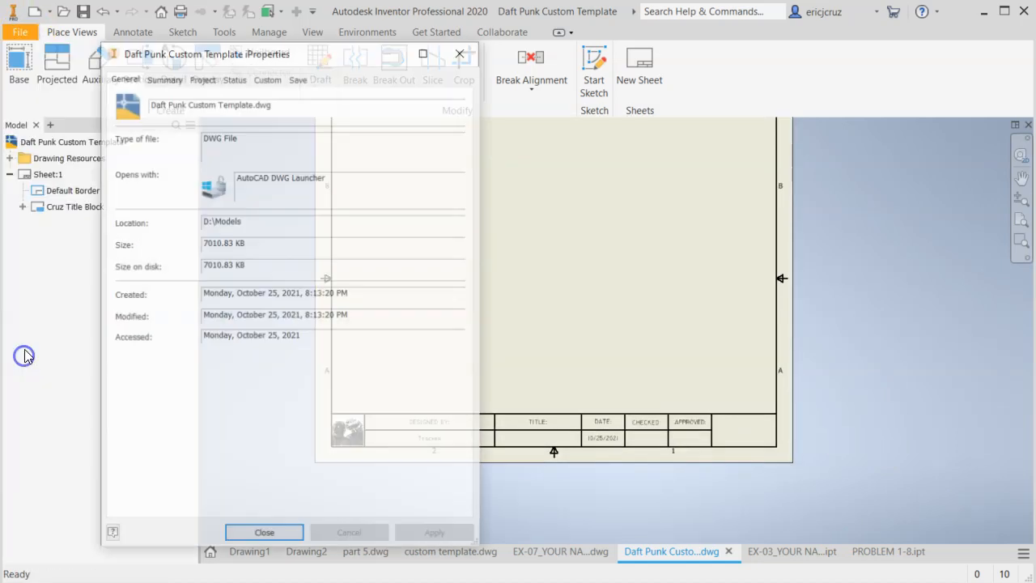
click(163, 77)
click(199, 78)
click(166, 77)
click(231, 140)
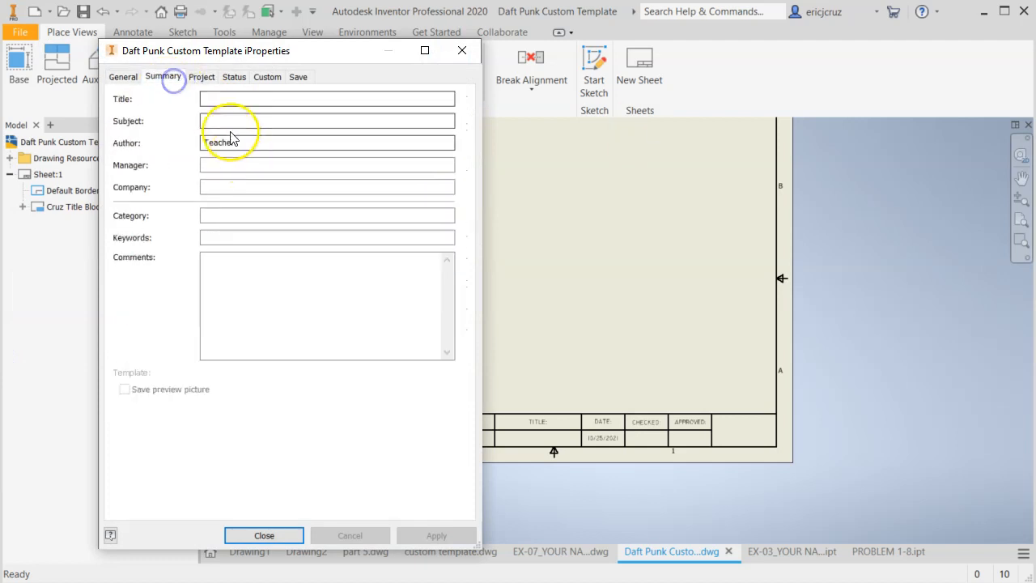
click(218, 100)
click(232, 186)
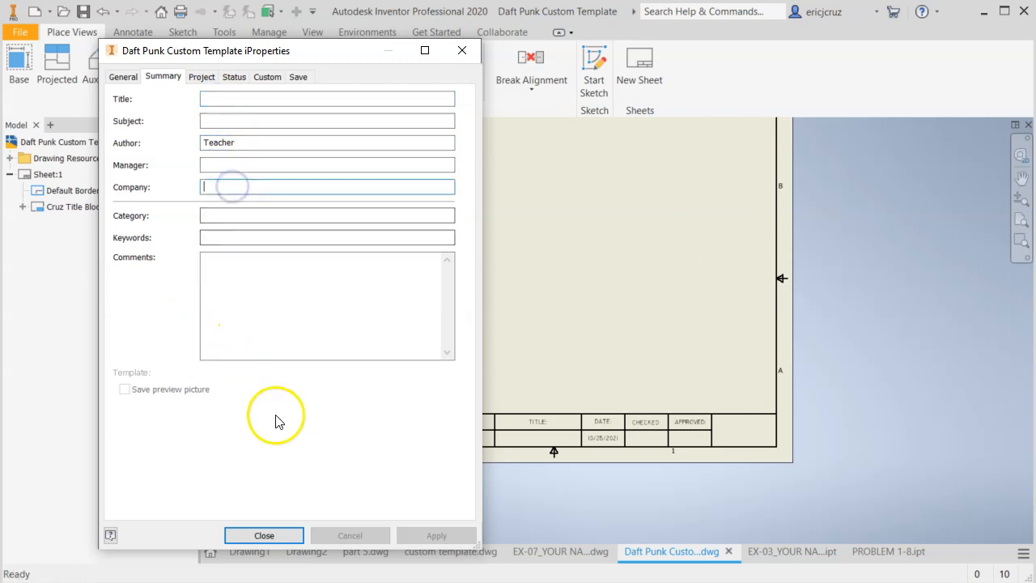
drag(389, 50, 328, 60)
click(223, 546)
scroll(588, 356, up, 1)
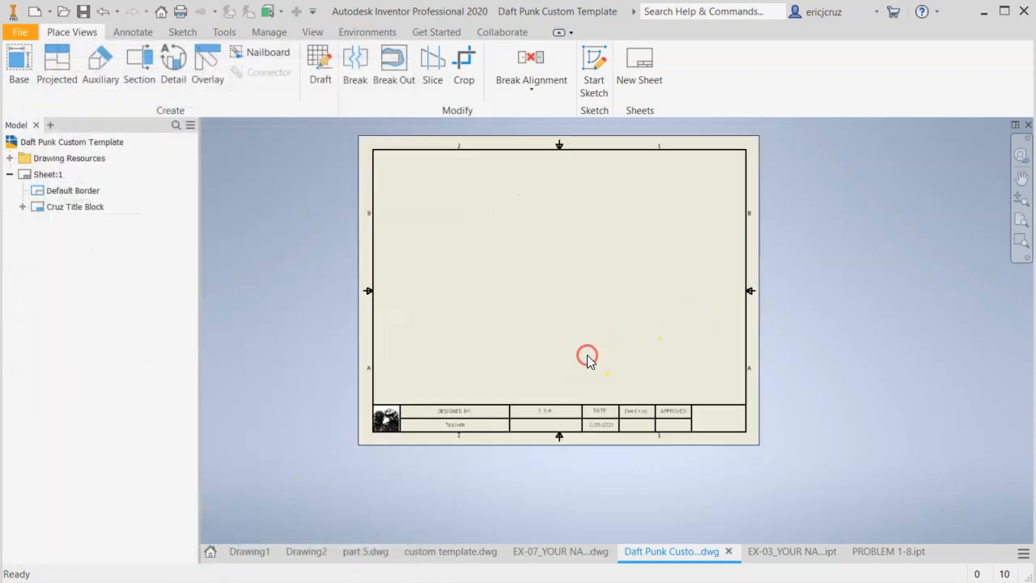
scroll(587, 356, down, 4)
middle_drag(587, 356, 629, 333)
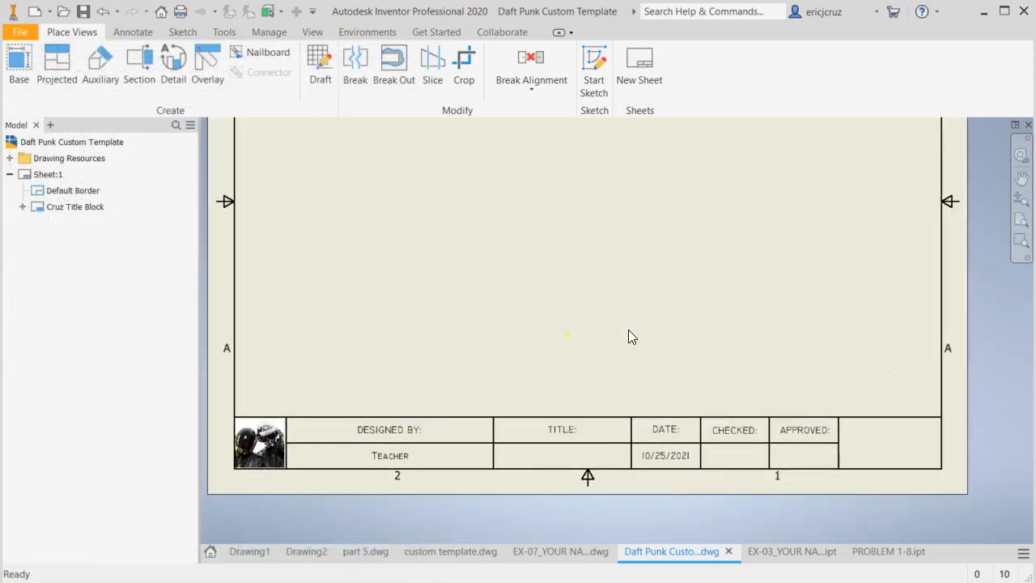